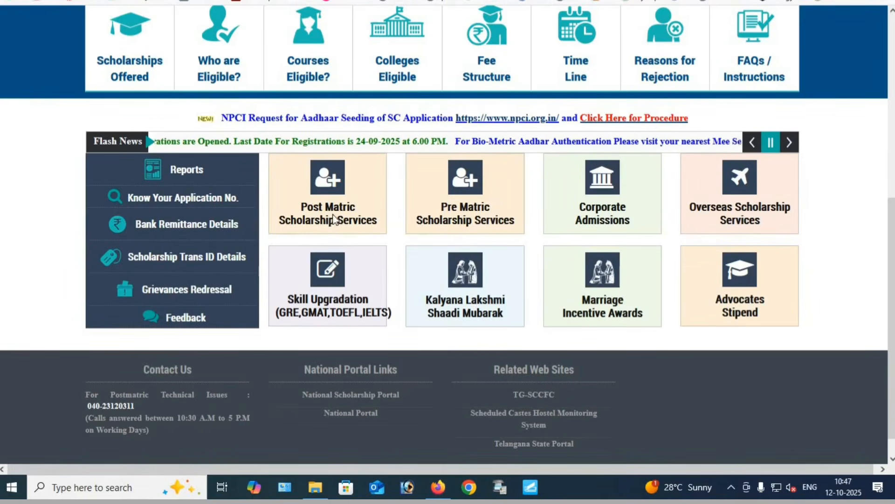
Open the Post Matric Scholarship Services page from the ePASS home page
scroll(355, 303, up, 3)
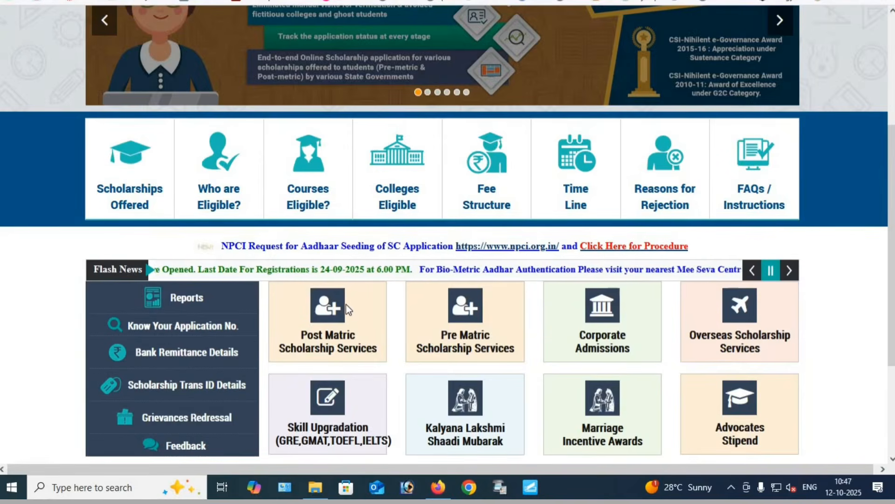
scroll(348, 307, up, 4)
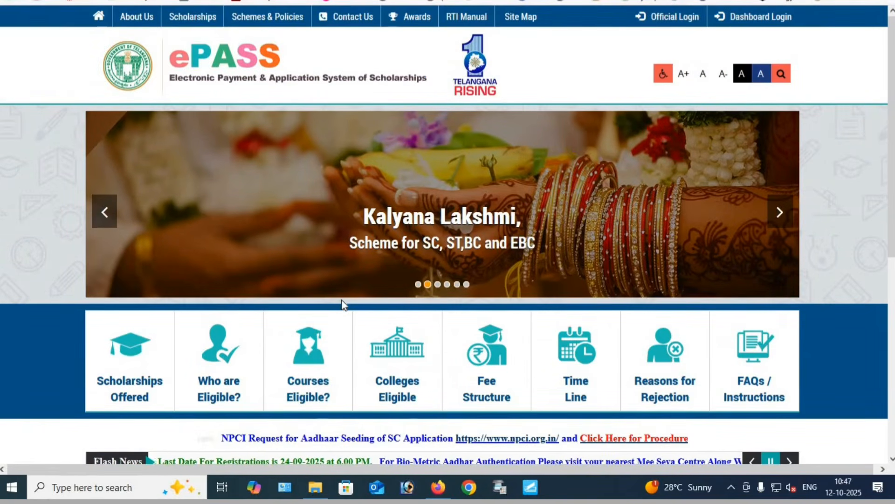
scroll(345, 308, down, 4)
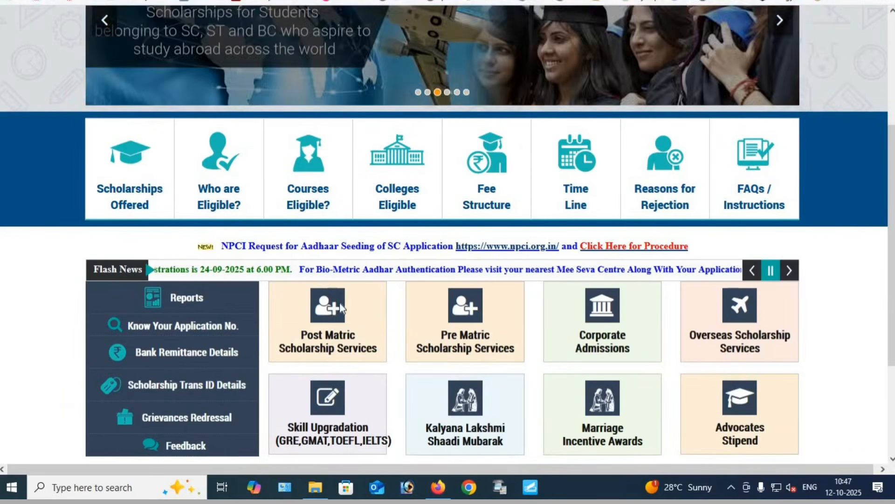
scroll(329, 306, down, 3)
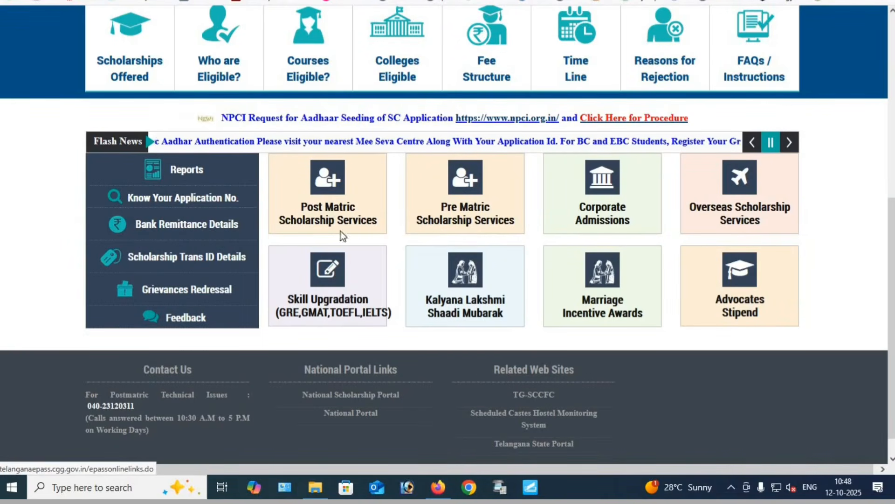
scroll(336, 224, up, 7)
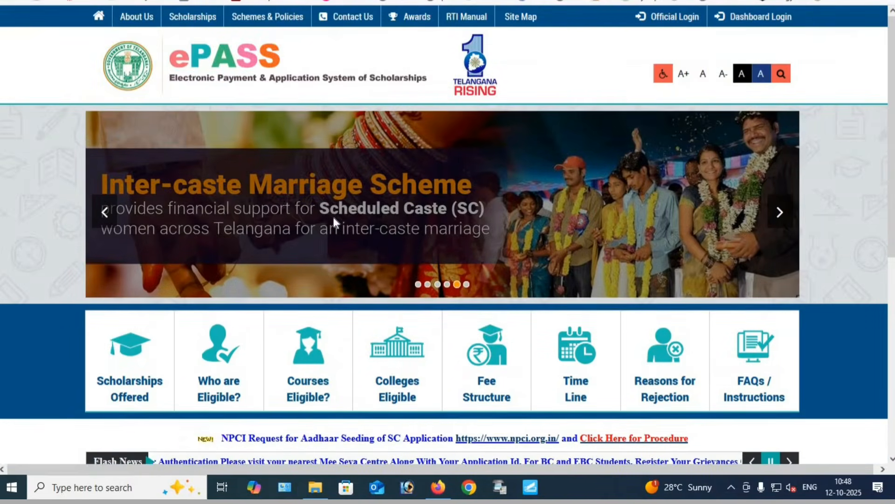
scroll(334, 226, down, 7)
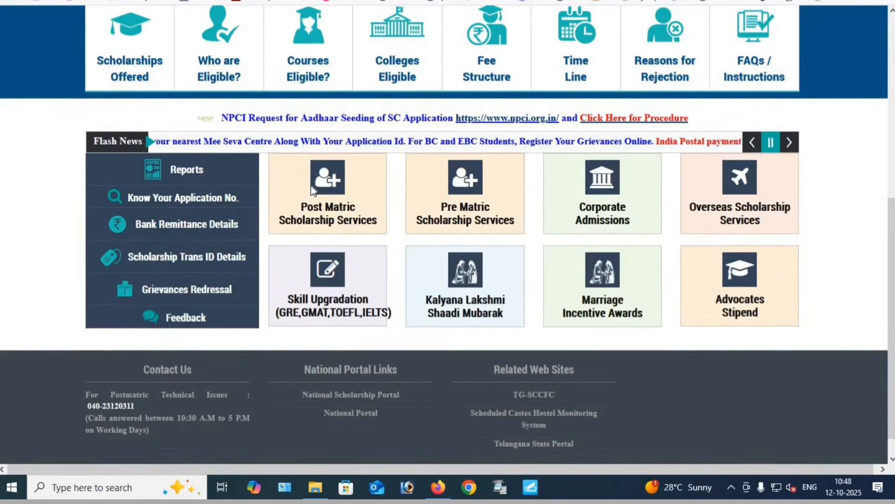
scroll(313, 190, up, 7)
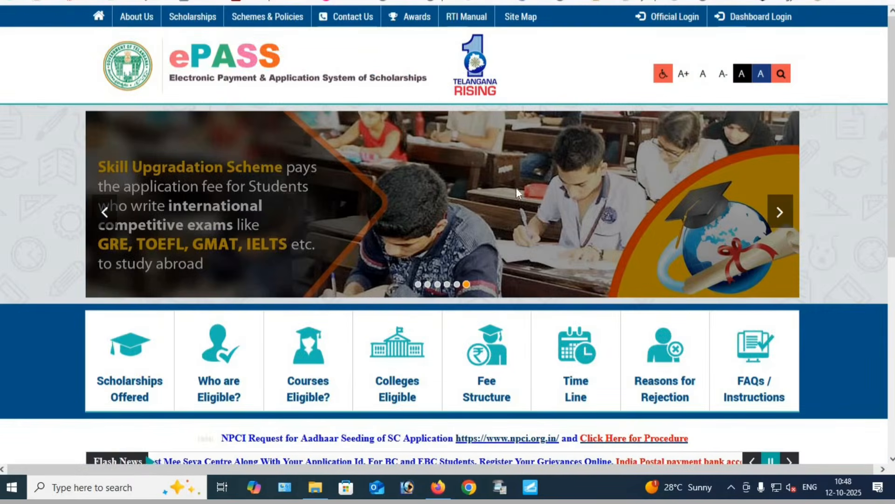
scroll(396, 230, down, 7)
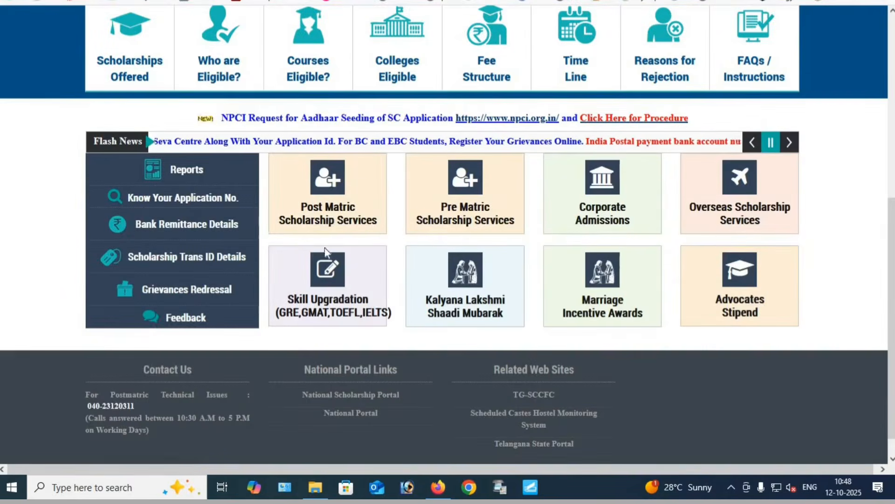
click(339, 208)
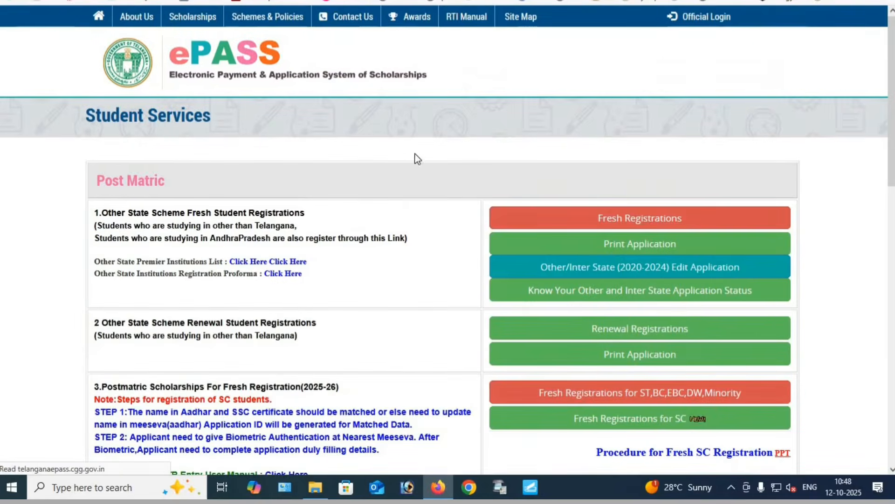
Open the 2025-26 postmatric fresh registration for ST, BC, EBC, DW and Minority students
scroll(373, 205, down, 4)
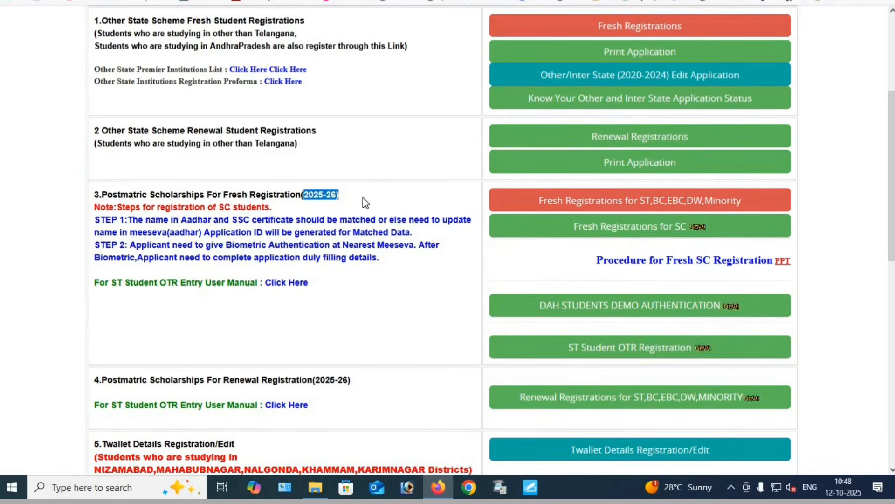
click(376, 195)
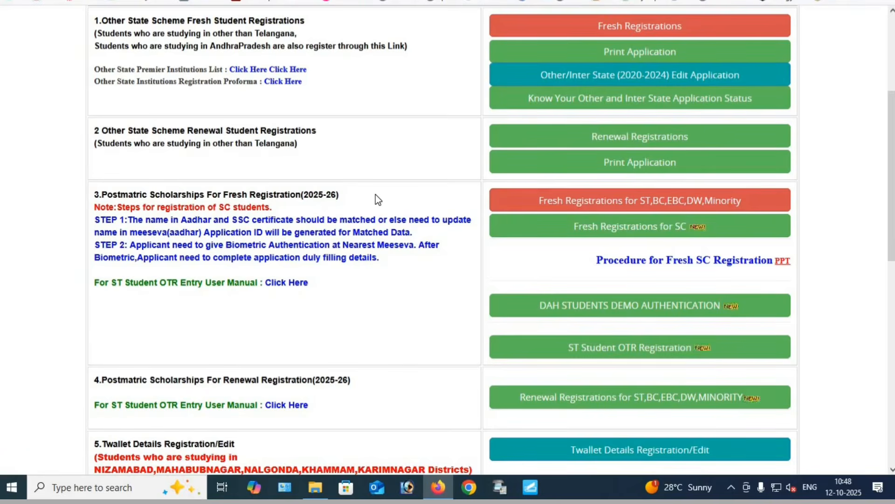
scroll(376, 194, down, 3)
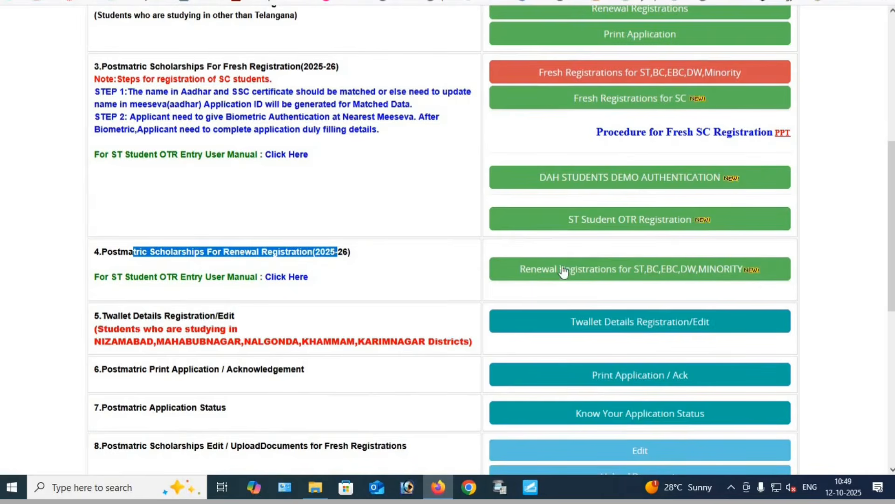
scroll(302, 158, up, 1)
scroll(302, 159, up, 3)
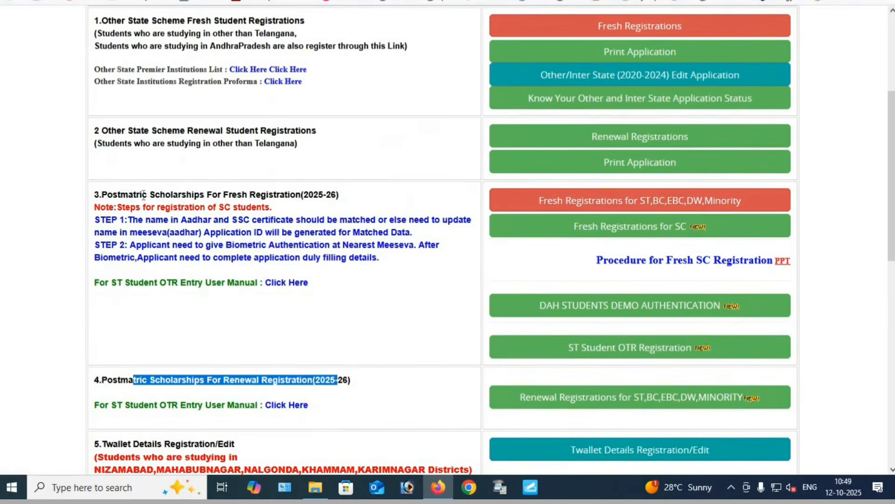
drag(128, 195, 348, 200)
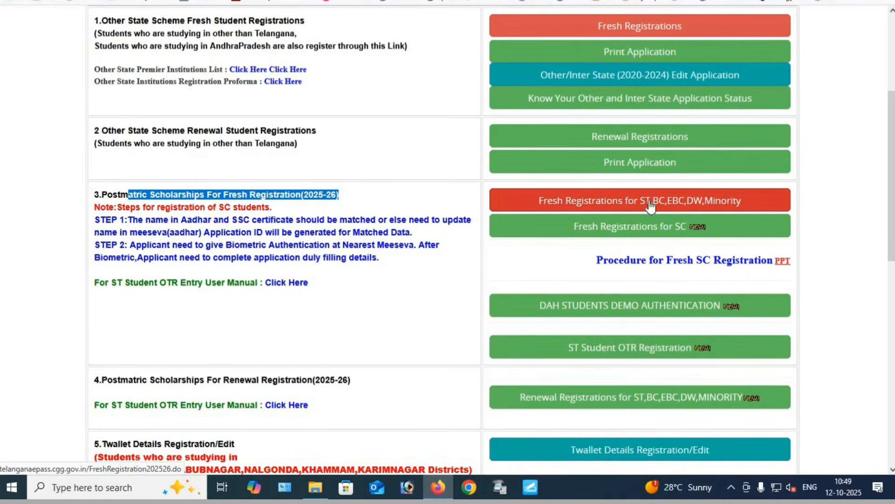
click(635, 201)
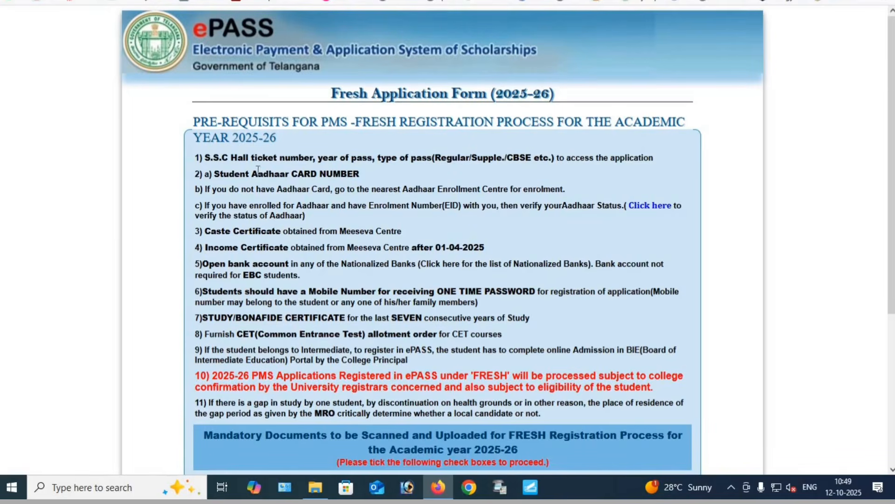
Review prerequisites 1 to 9 for the 2025-26 PMS fresh registration process
drag(204, 157, 422, 363)
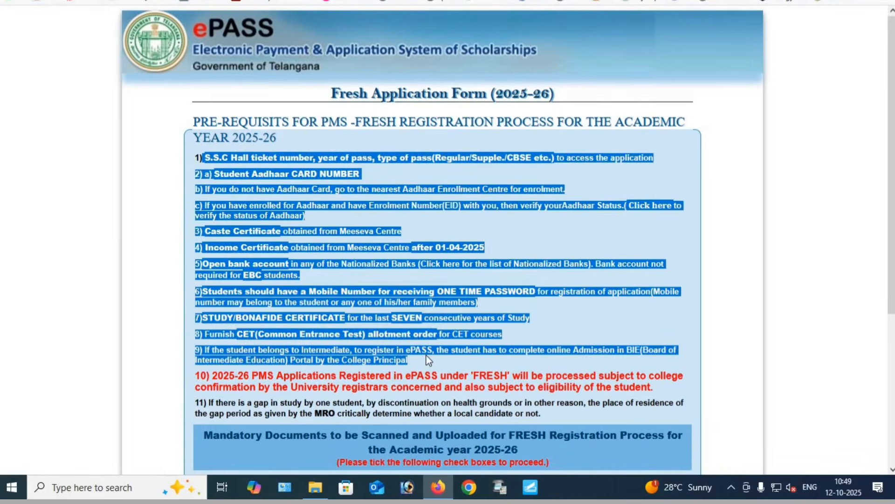
click(427, 354)
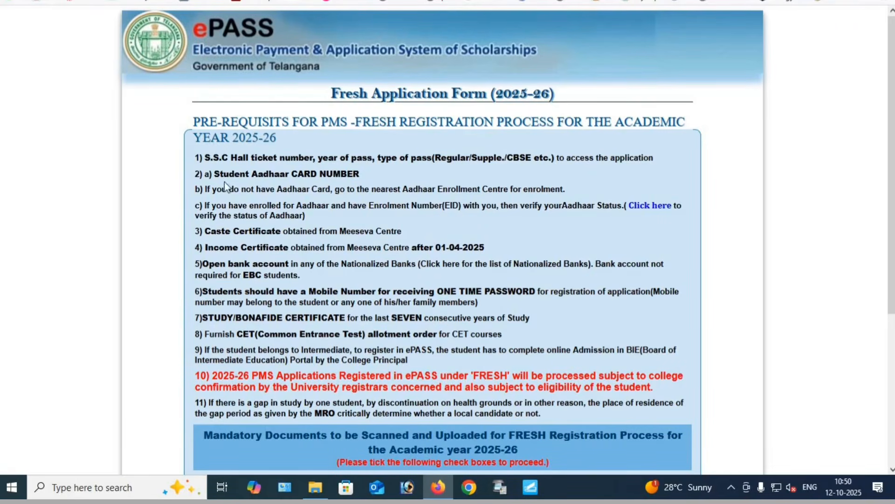
drag(205, 157, 450, 364)
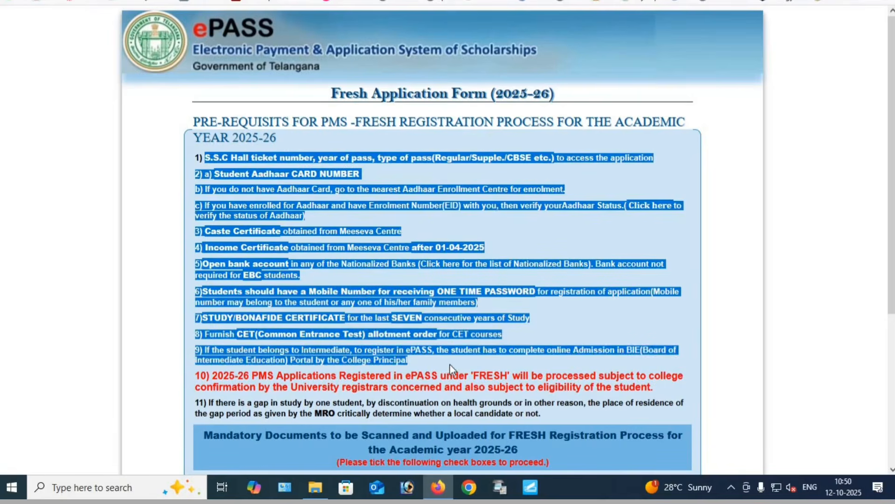
click(447, 363)
drag(205, 157, 415, 361)
click(415, 361)
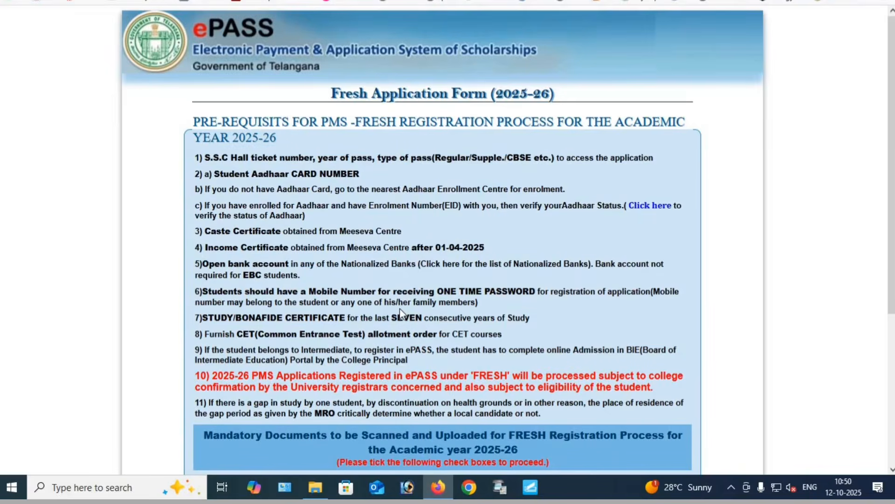
Confirm all five mandatory documents, from the passport size photograph to the CET allotment order, and proceed to apply
scroll(400, 308, down, 5)
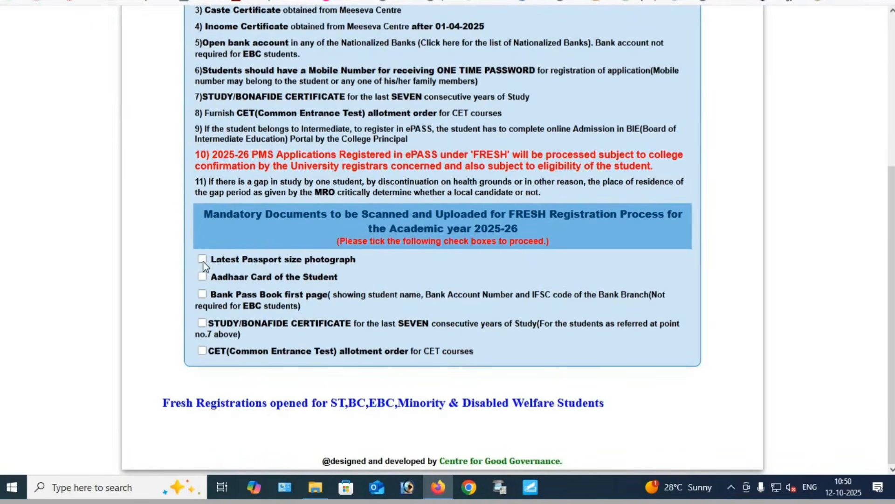
click(202, 279)
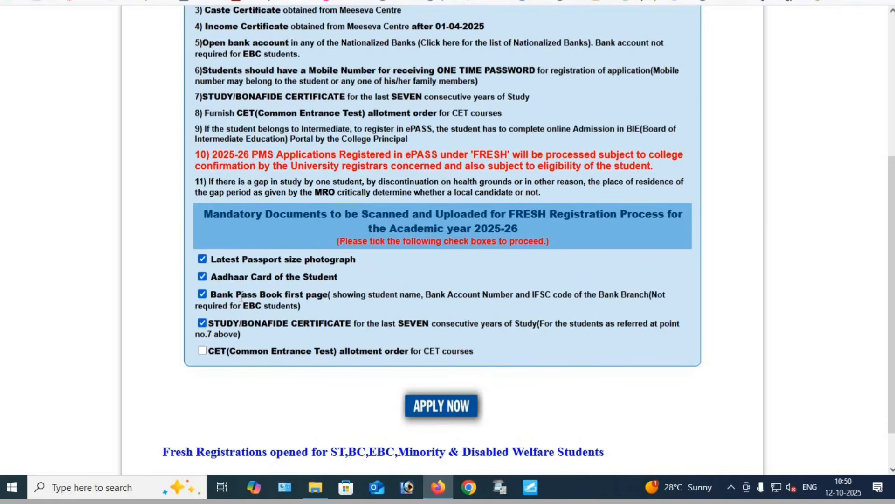
click(202, 352)
click(450, 413)
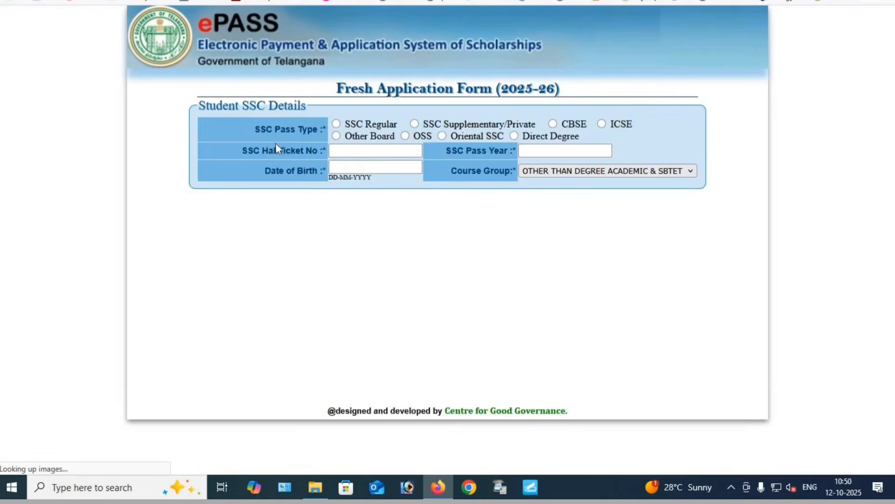
Set the SSC pass type to SSC Regular and enter the student's SSC hall ticket number
drag(264, 133, 337, 124)
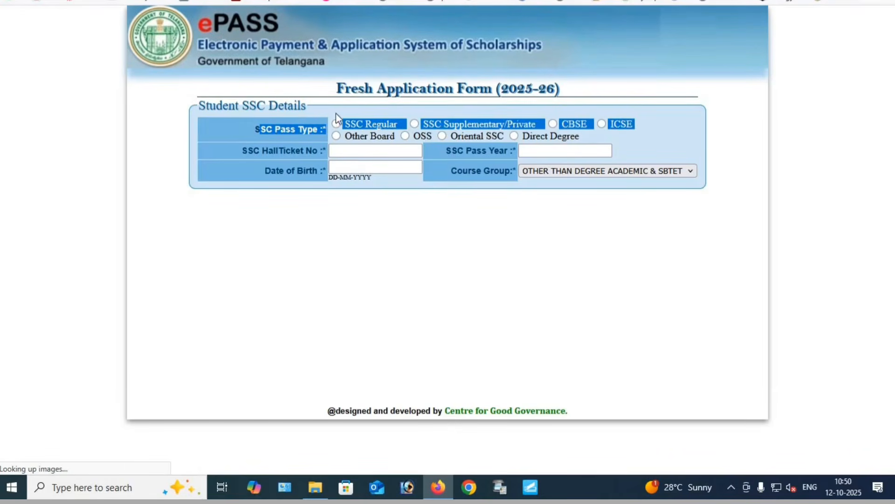
click(362, 125)
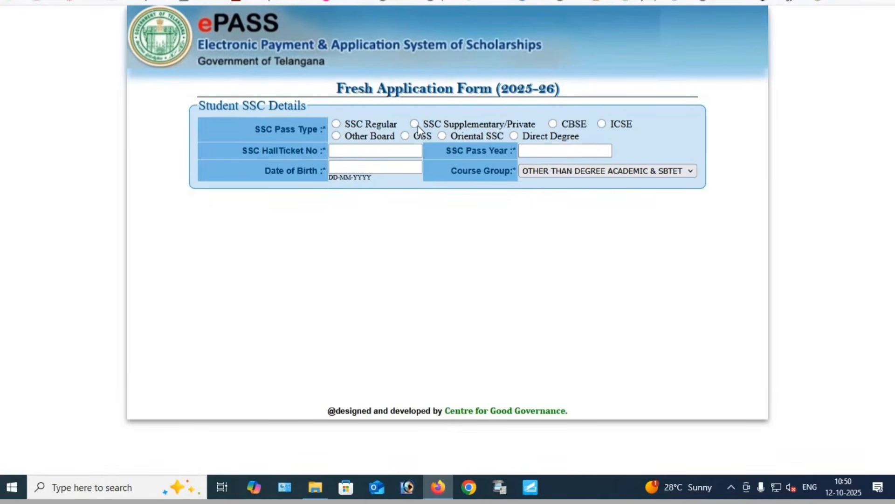
click(337, 124)
click(352, 149)
click(352, 150)
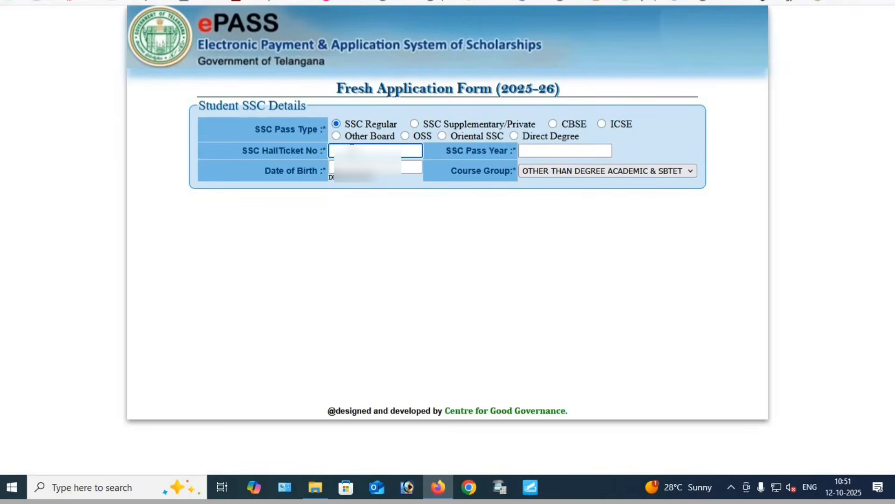
text(2)
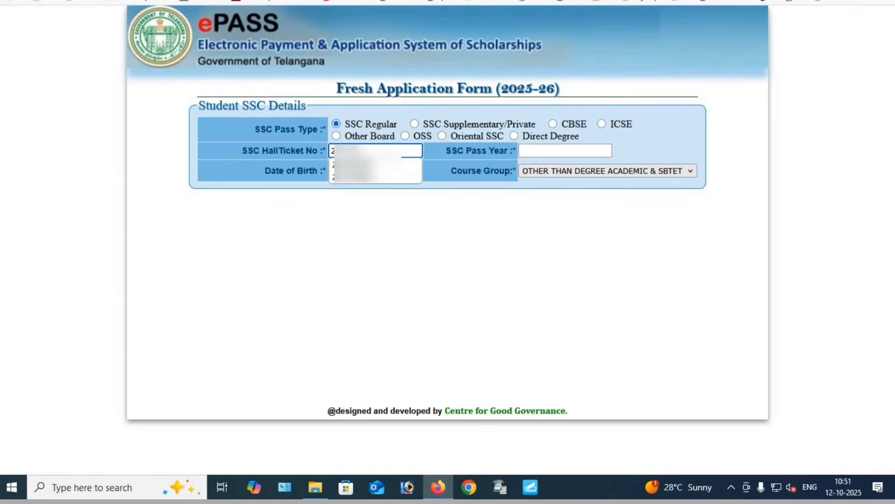
text(2)
click(373, 165)
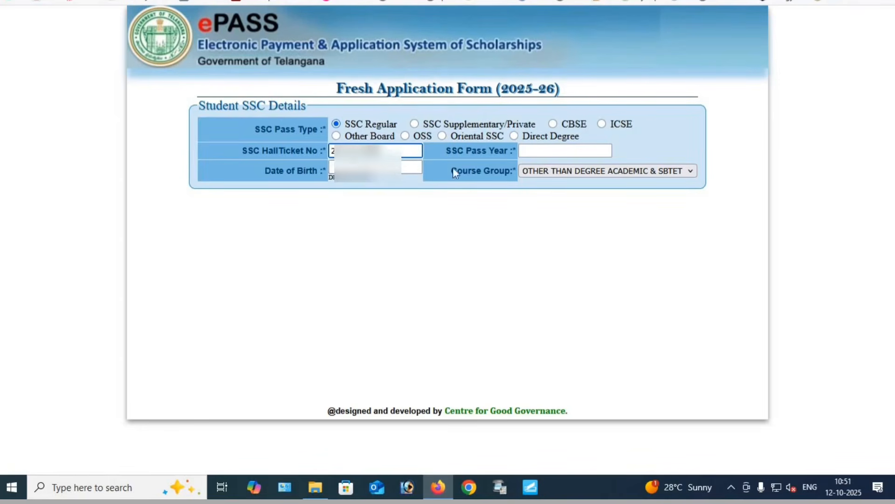
Enter 2025 as the SSC pass year, fill in the student's date of birth, and load the student's SSC details
click(544, 152)
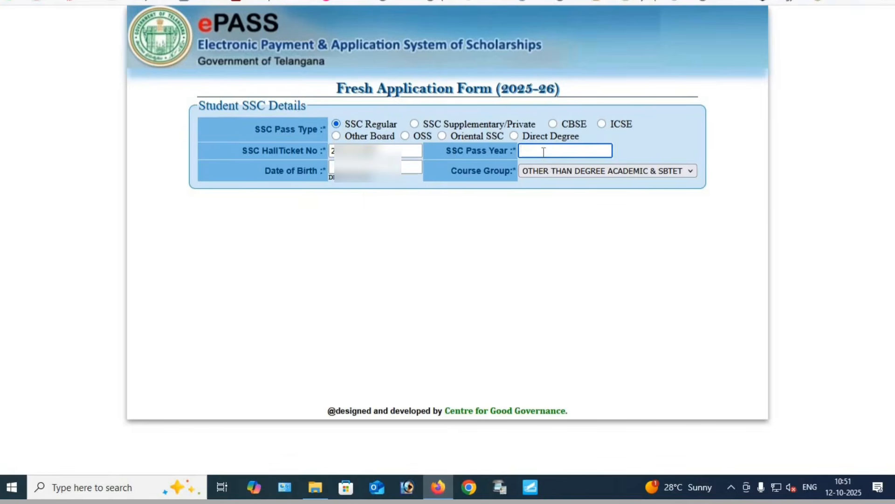
text(2025)
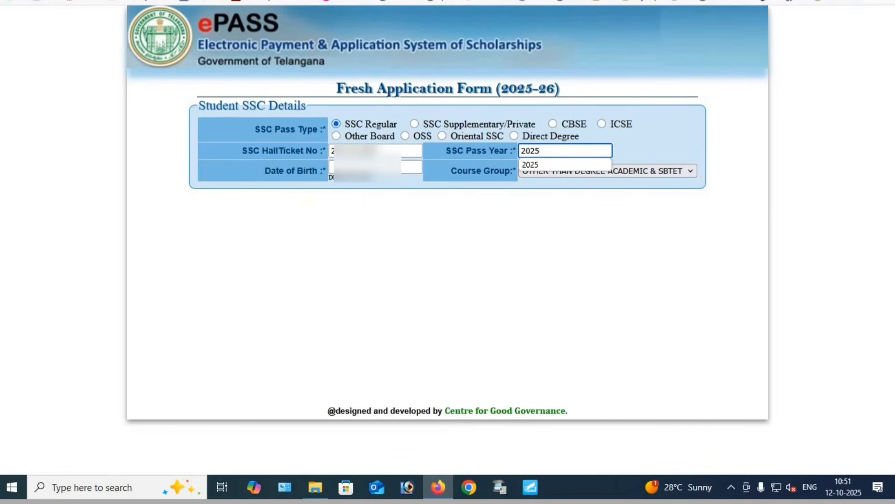
click(368, 167)
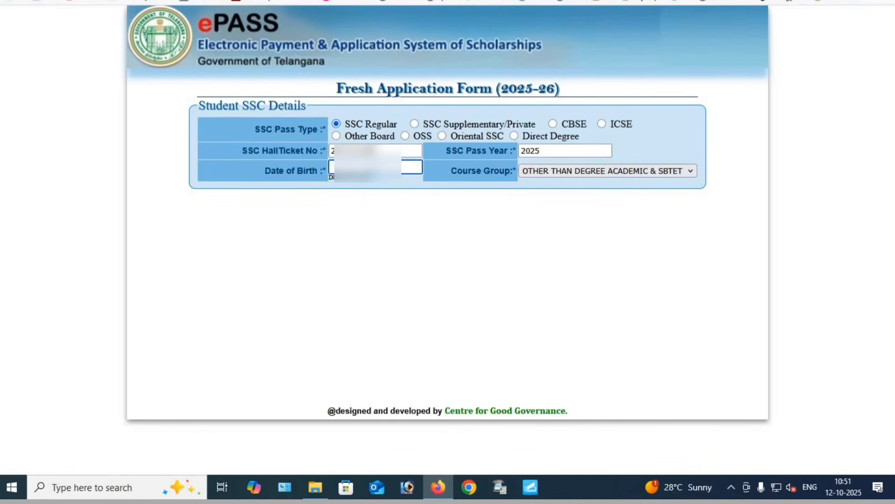
text(11-08)
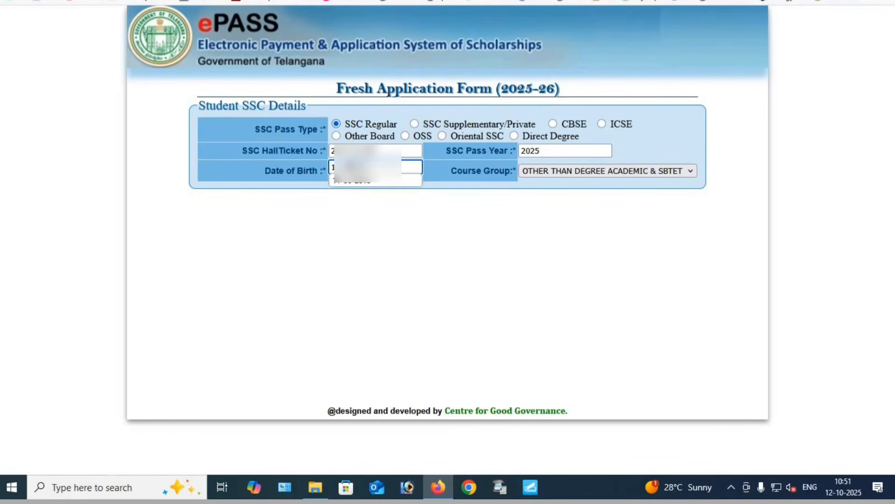
click(602, 226)
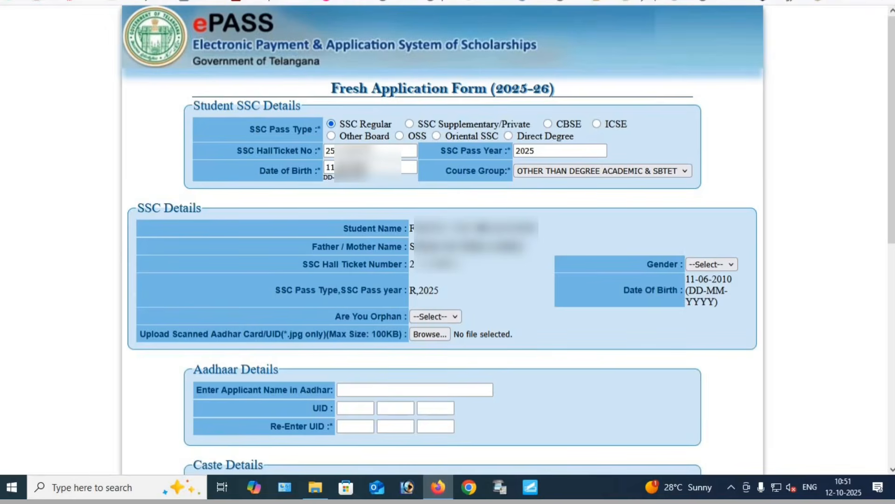
Check the student name and the father or mother name in the SSC details
drag(415, 228, 536, 228)
click(149, 208)
drag(415, 228, 568, 237)
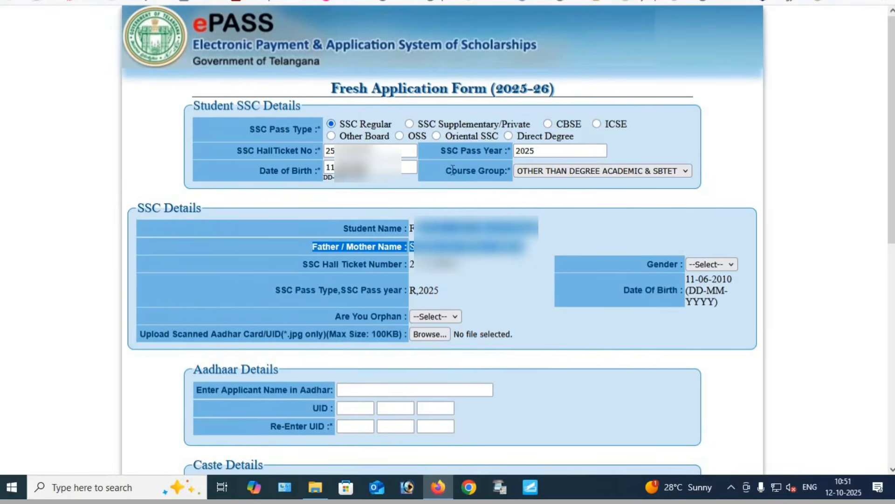
Set the course group in the student SSC details to SBTET
drag(451, 169, 522, 187)
click(553, 173)
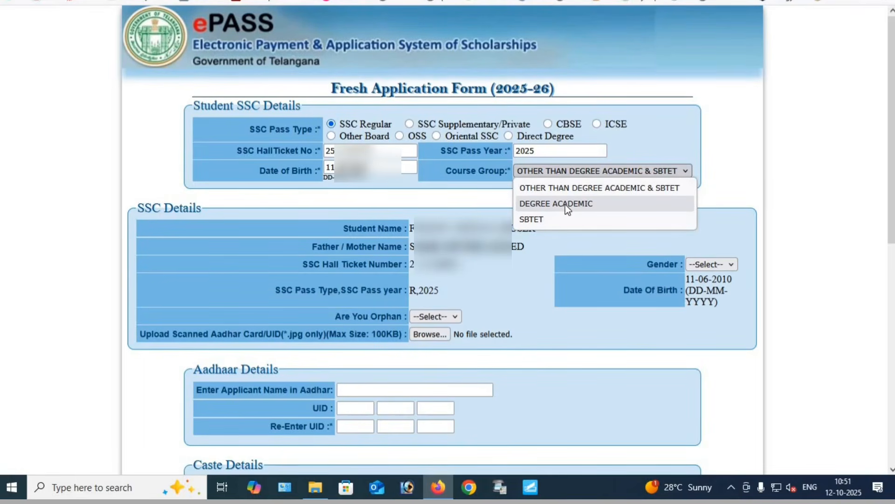
click(530, 219)
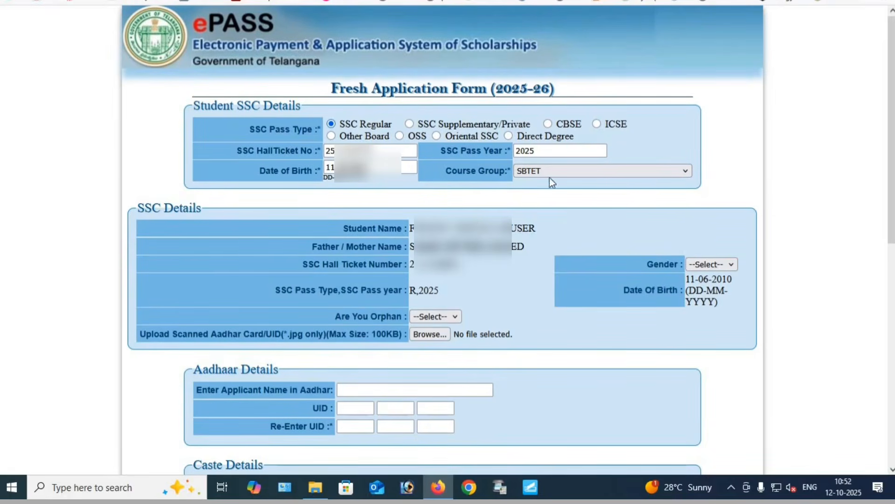
Set the student's gender in the SSC details to Female
triple_click(654, 270)
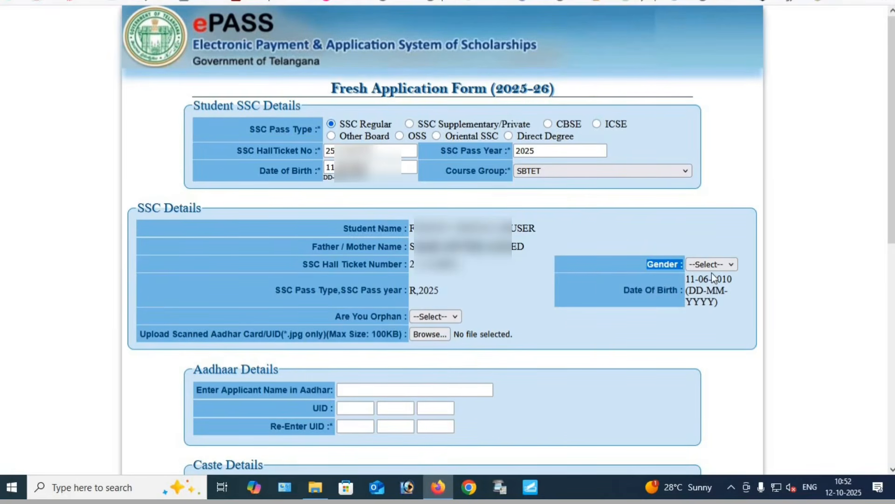
click(712, 264)
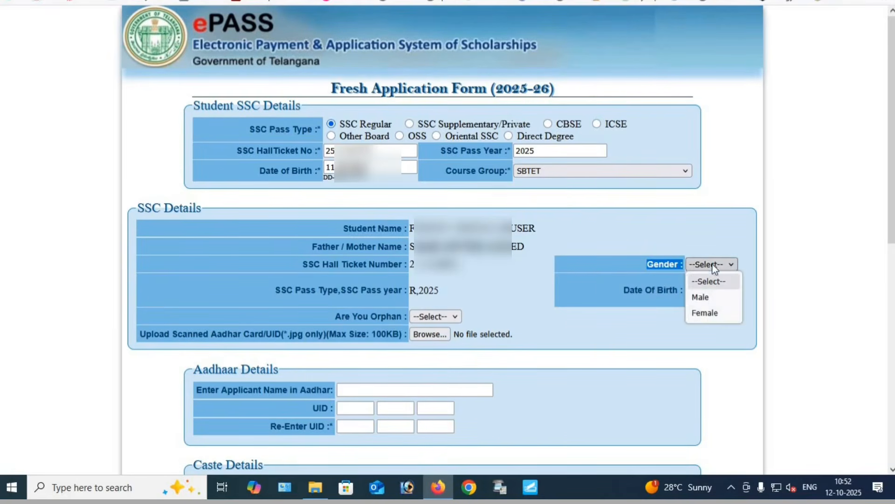
click(705, 313)
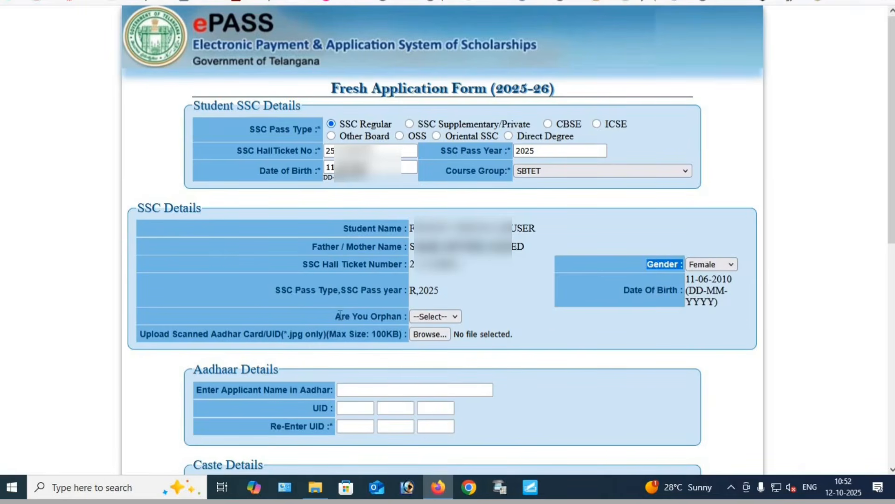
Answer the orphan question in the SSC details with NO
drag(341, 316, 392, 317)
click(443, 317)
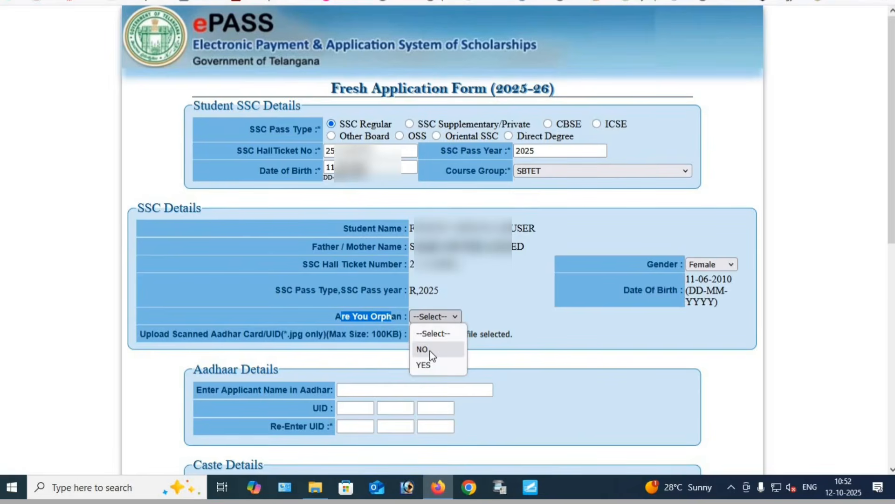
click(428, 365)
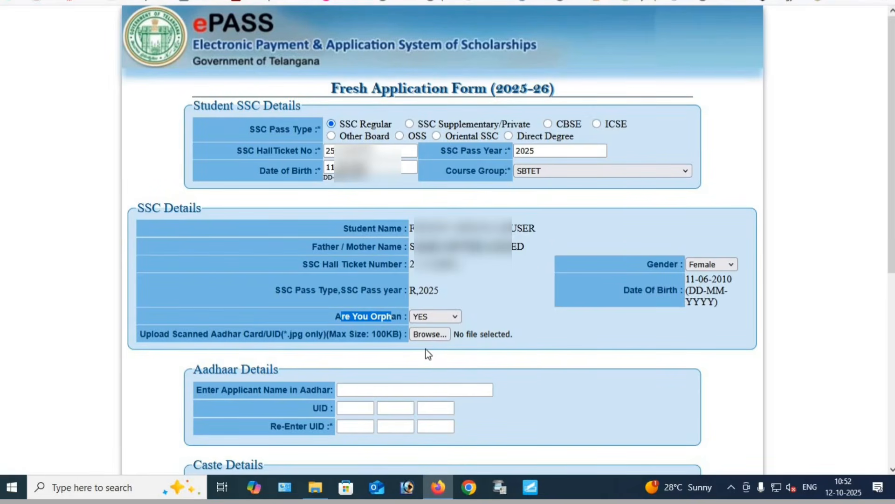
click(420, 360)
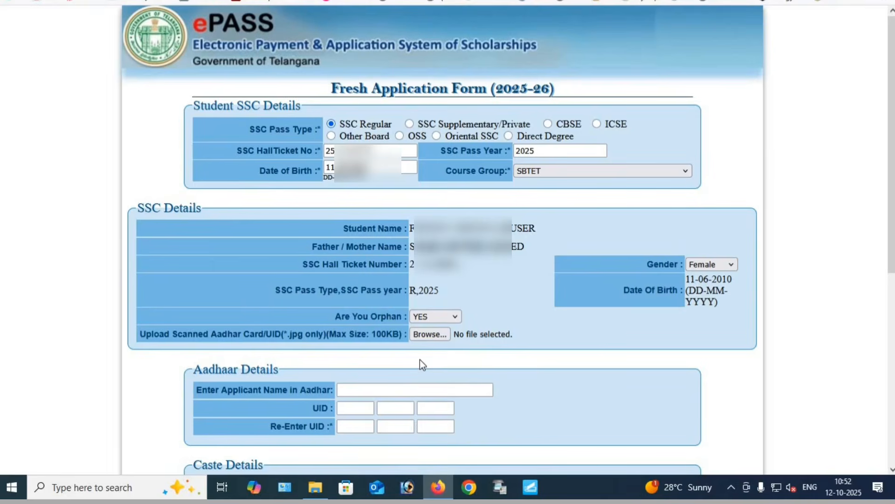
click(443, 319)
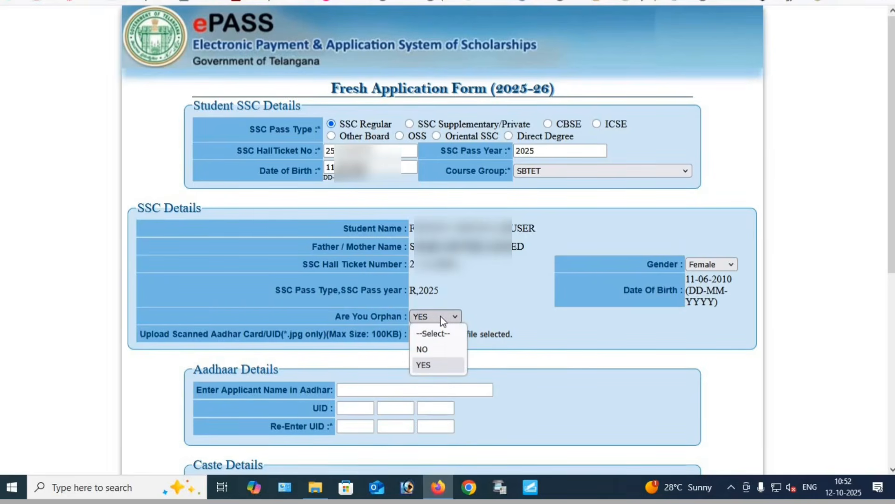
click(427, 350)
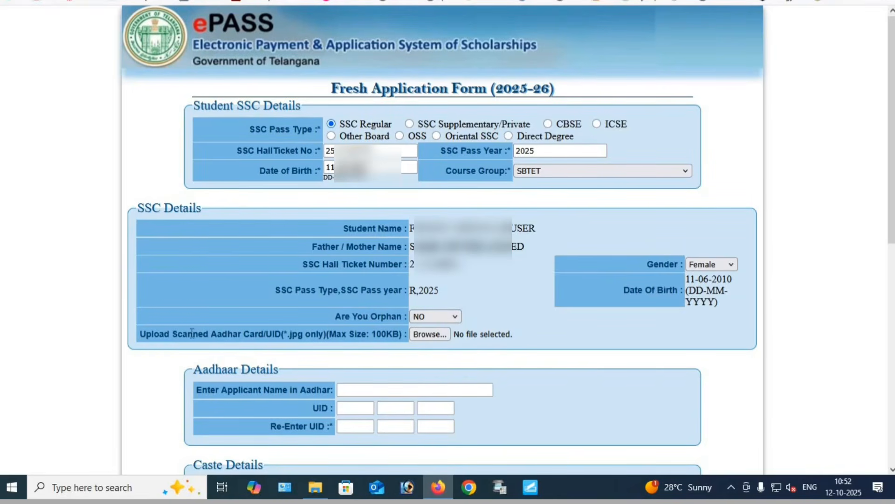
Attach the student's scanned Aadhaar card as a JPG file in the SSC details
drag(193, 334, 380, 339)
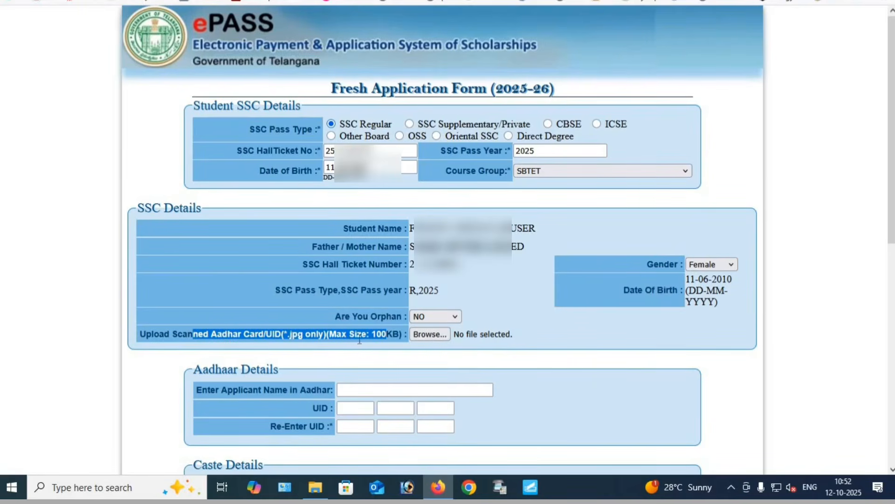
click(432, 335)
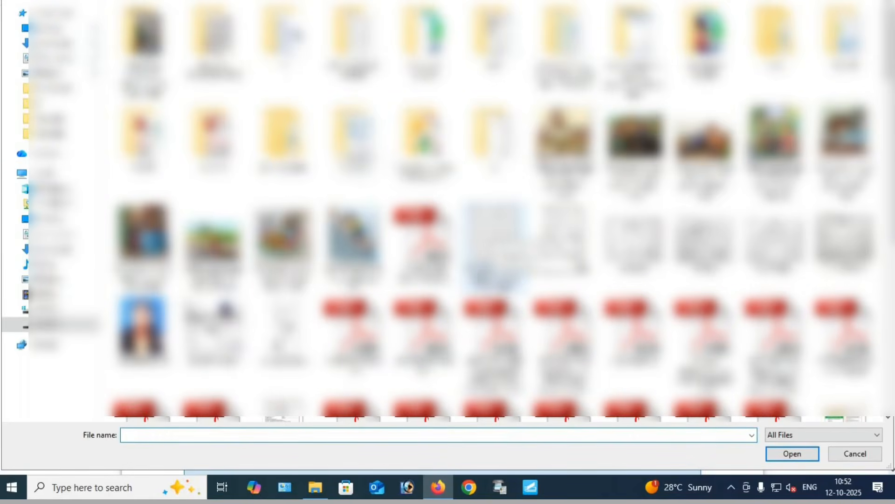
double_click(283, 331)
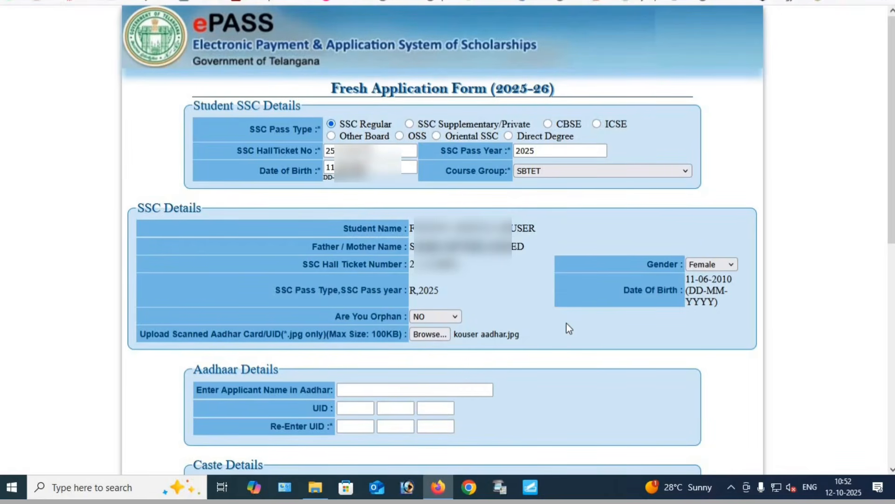
Enter the applicant's name as it appears on the Aadhaar card in the Aadhaar details
scroll(541, 328, down, 7)
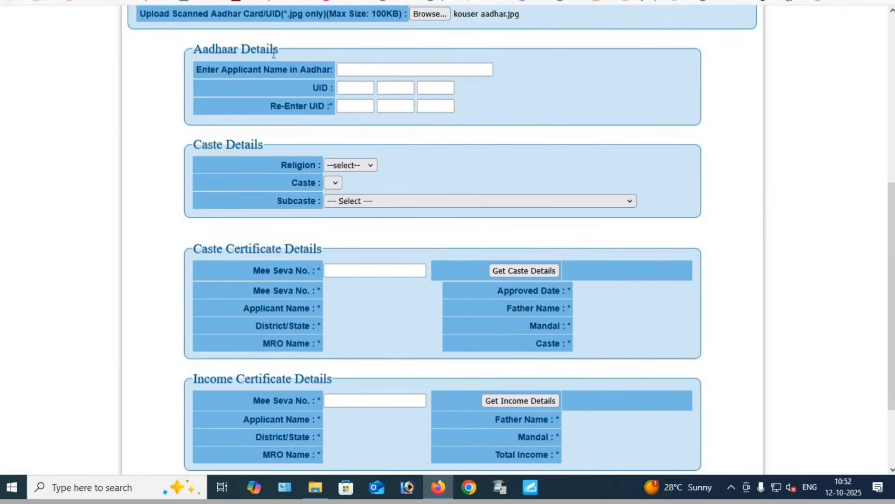
drag(193, 49, 273, 51)
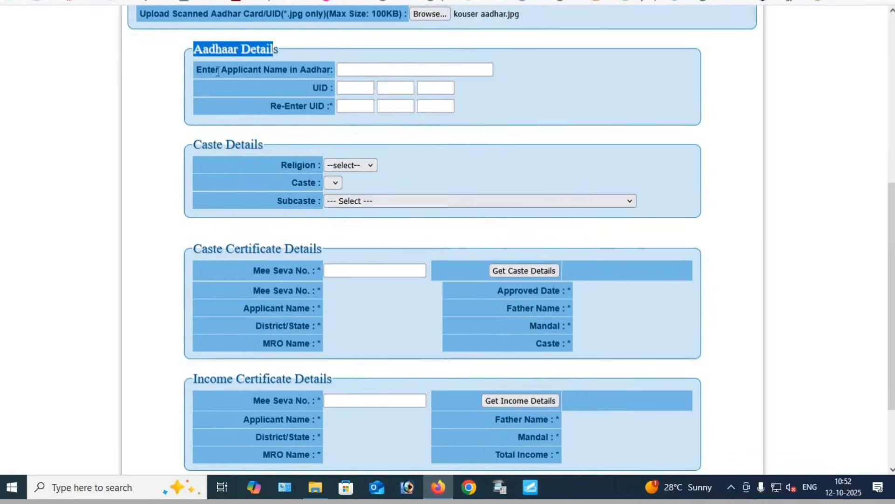
mouse_move(216, 70)
mouse_down()
mouse_move(330, 71)
mouse_move(224, 82)
mouse_up()
click(409, 67)
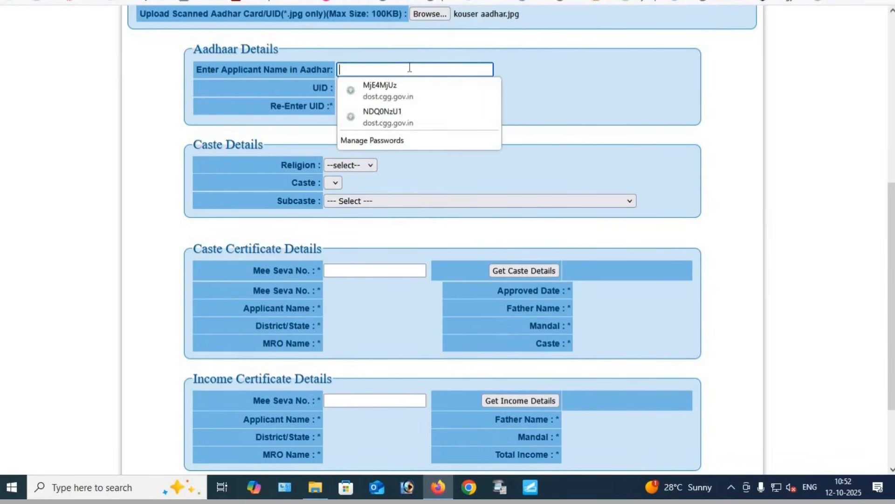
click(410, 68)
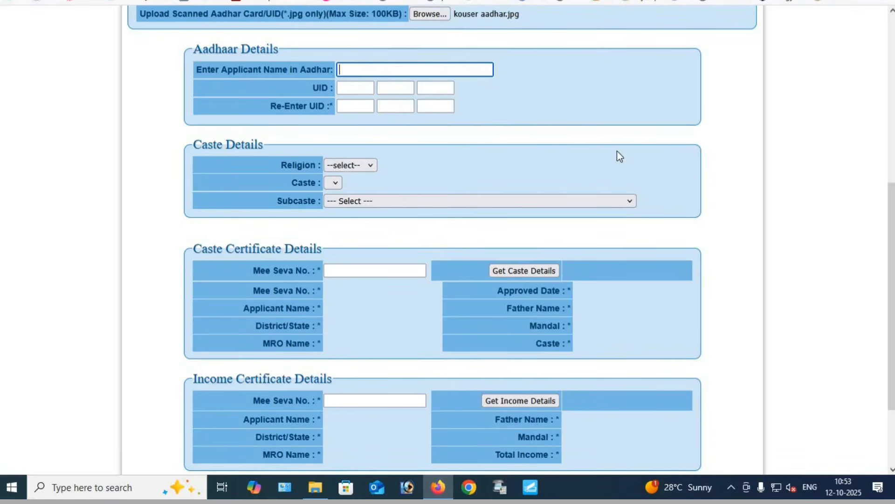
click(362, 69)
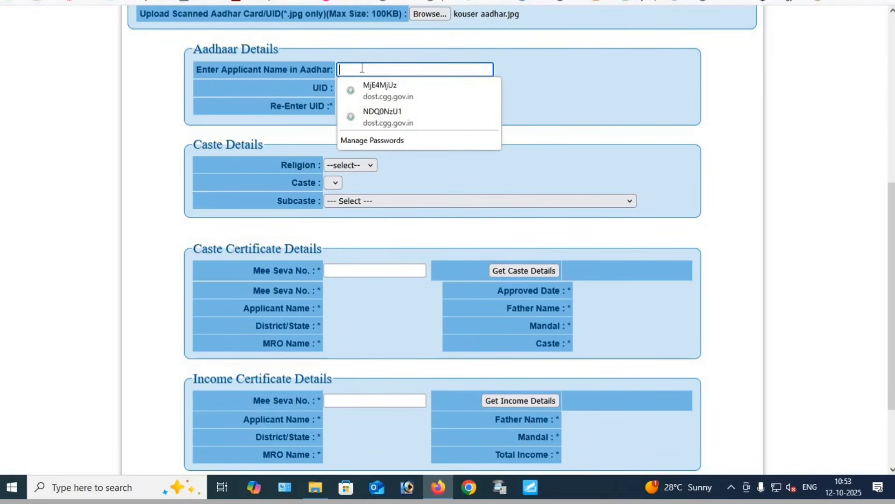
text(kouser)
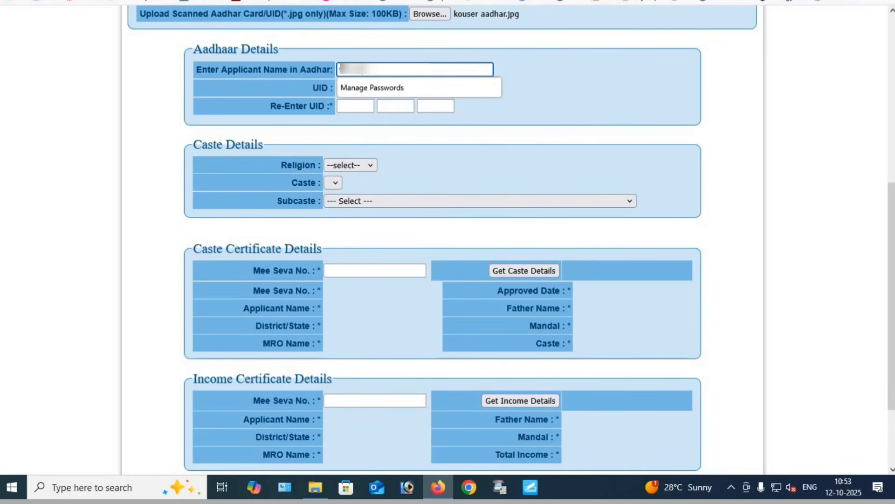
text([masked][masked][masked][masked])
key(BackSpace)
key(BackSpace)
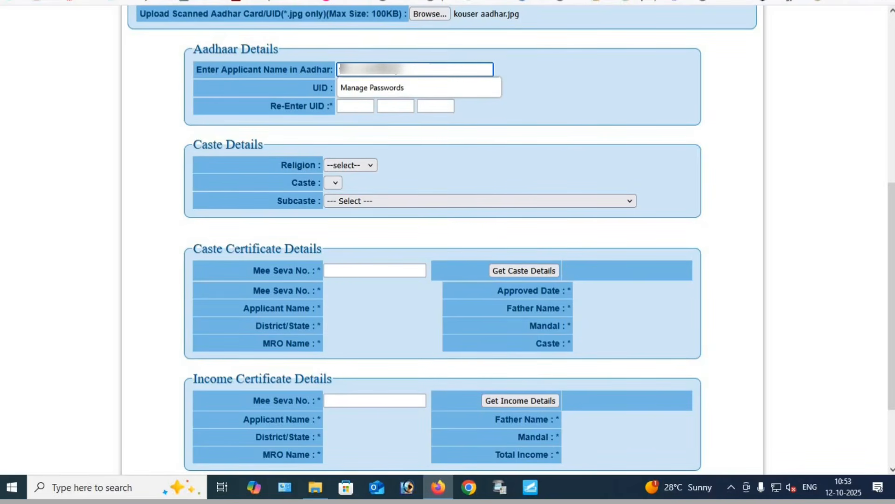
text([masked])
click(614, 101)
Enter the student's Aadhaar UID number and re-enter the same UID to confirm it
click(359, 89)
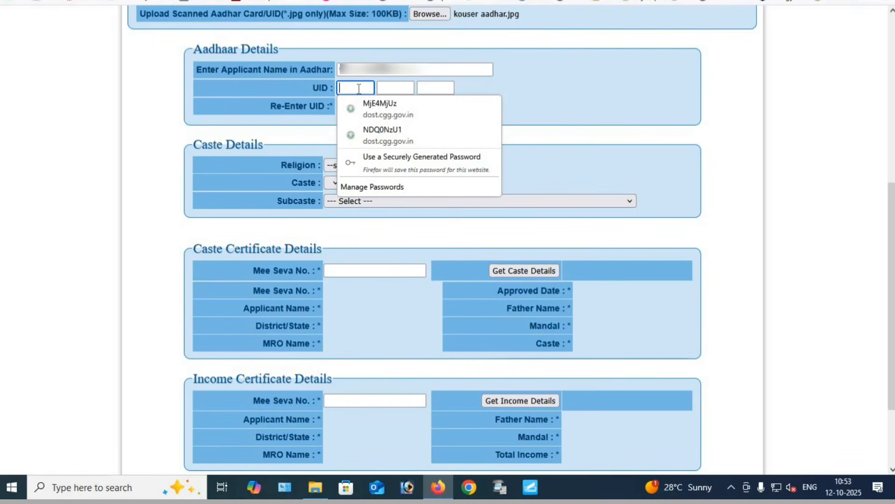
click(359, 88)
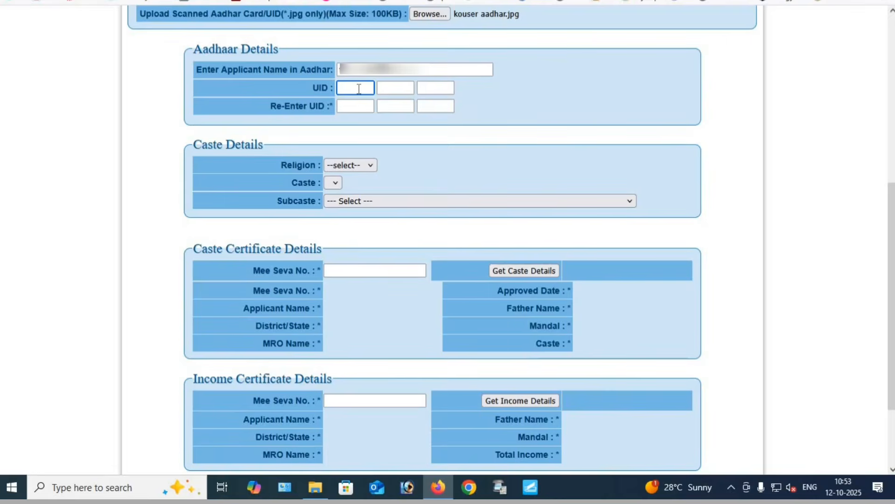
text(••••••••)
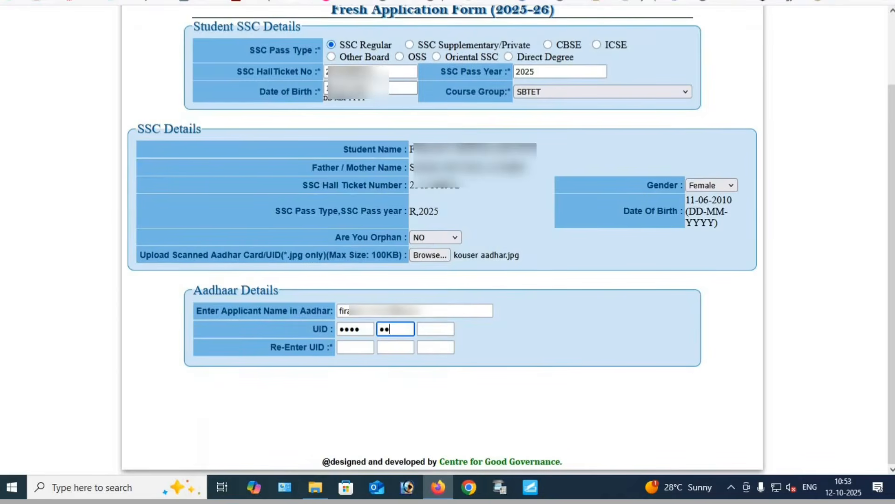
text(••••)
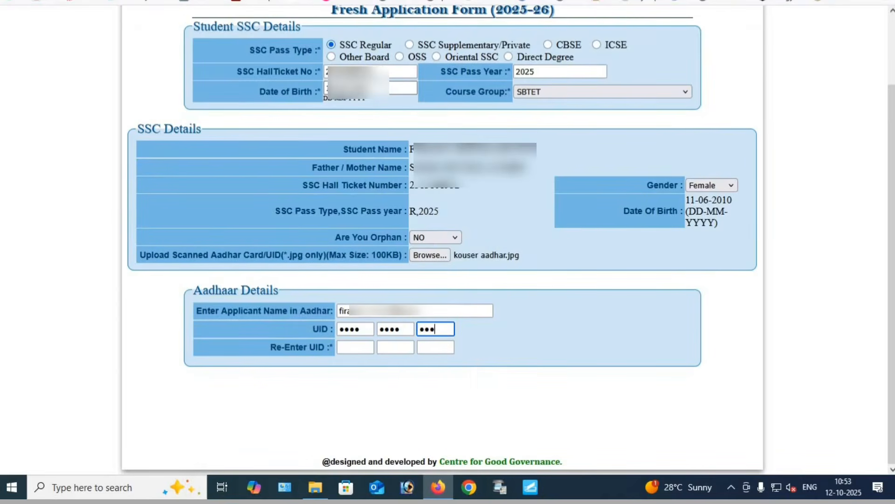
click(353, 352)
text(•••••••)
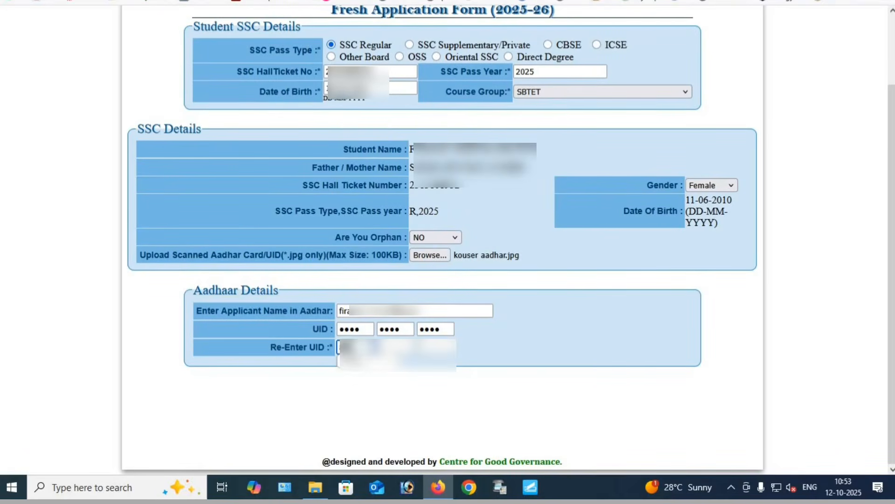
text(•••••)
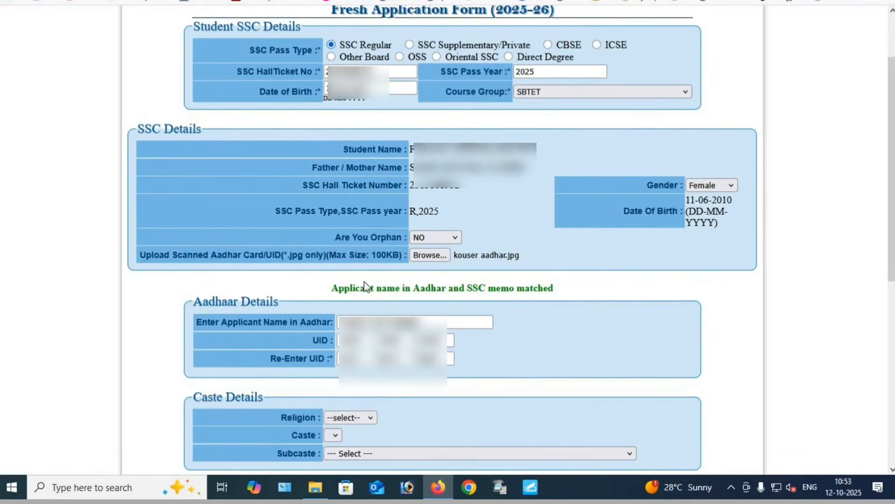
Check the name comparison between the Aadhaar card and the SSC memo above the Aadhaar details
drag(331, 288, 512, 294)
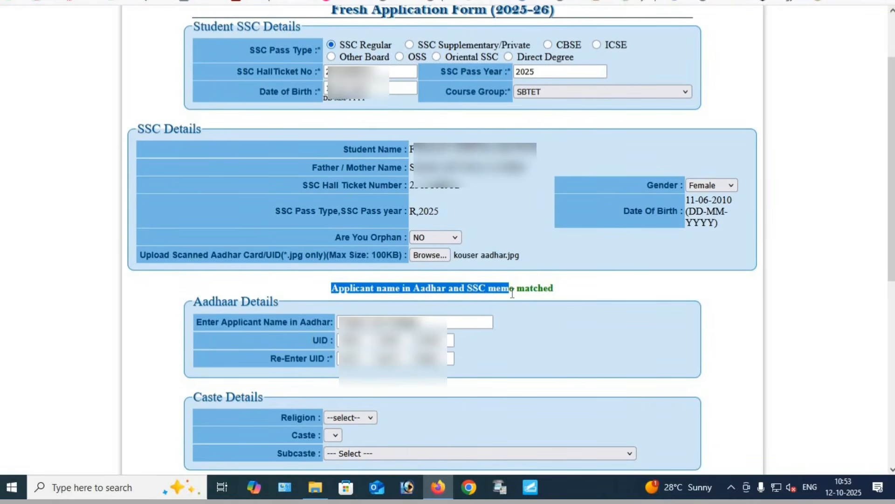
click(512, 299)
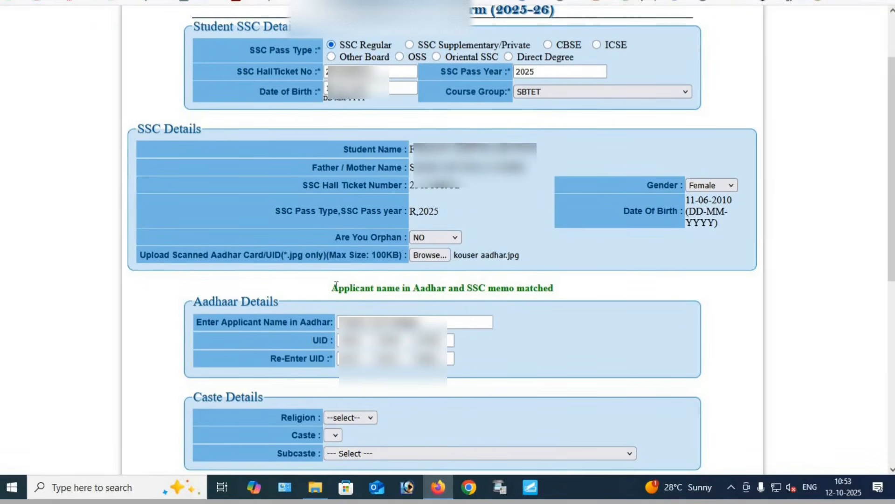
drag(332, 288, 548, 289)
click(550, 298)
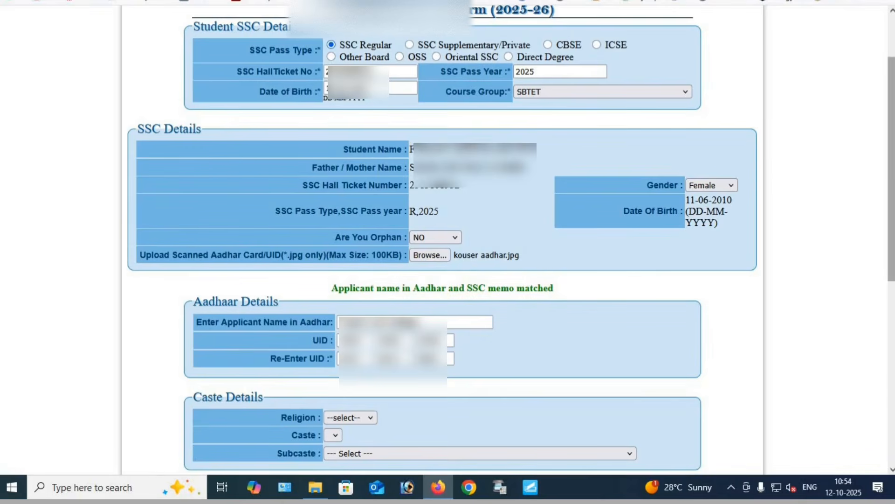
Set the religion in the caste details to Muslim
scroll(893, 185, down, 6)
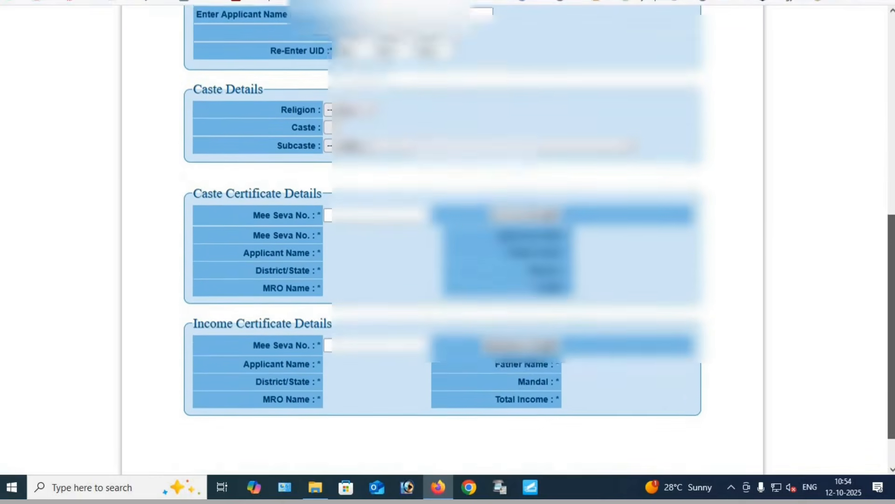
drag(893, 346, 893, 373)
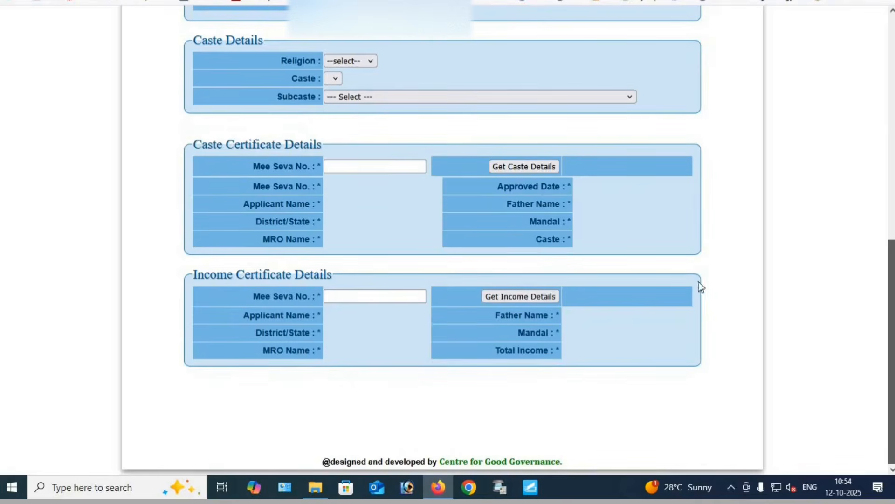
drag(201, 41, 279, 39)
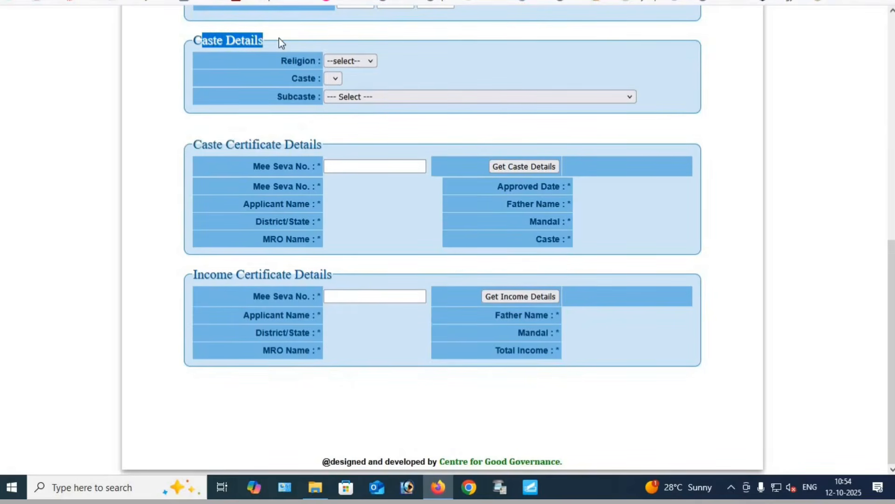
click(280, 39)
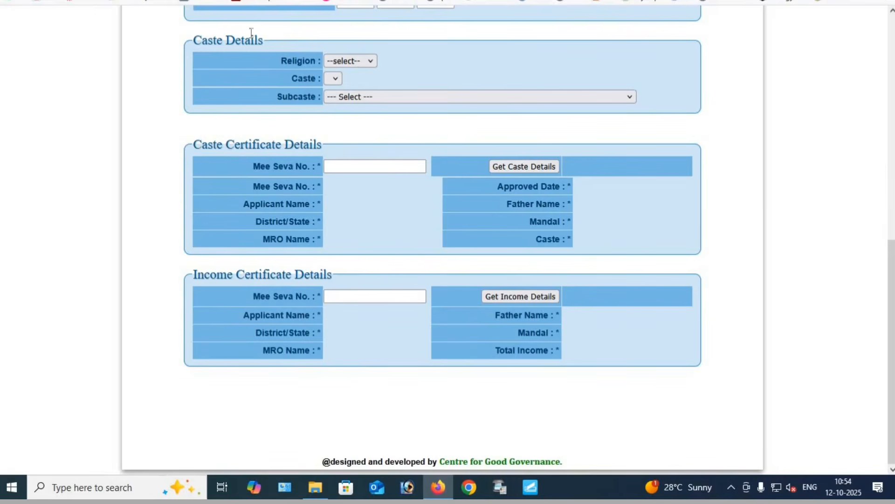
drag(192, 41, 278, 41)
click(278, 41)
click(343, 59)
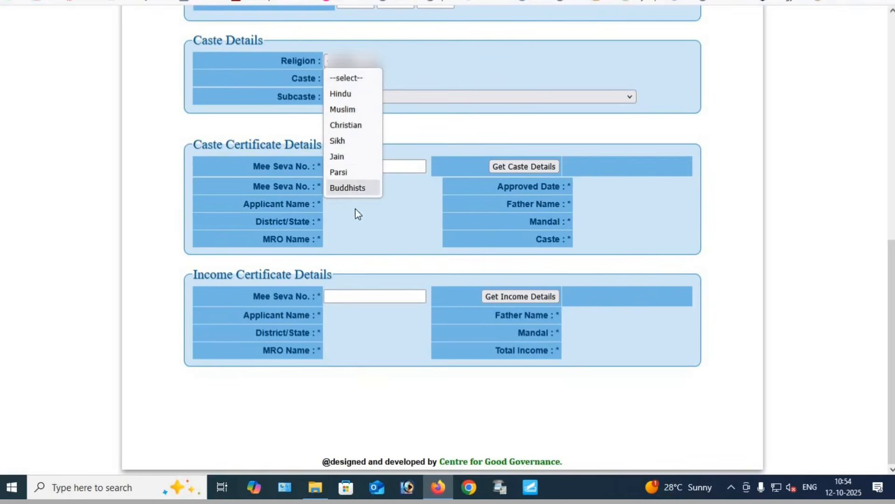
click(347, 108)
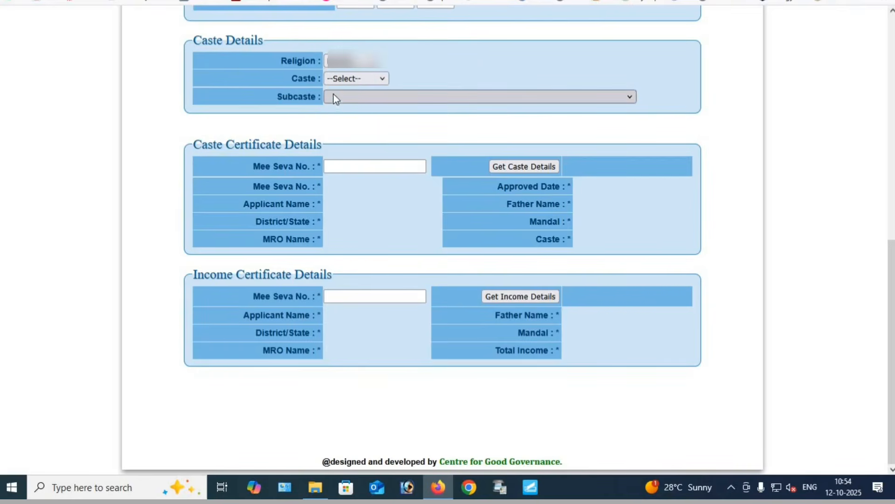
Set the caste to BC-E and choose the student's subcaste in the caste details
click(352, 78)
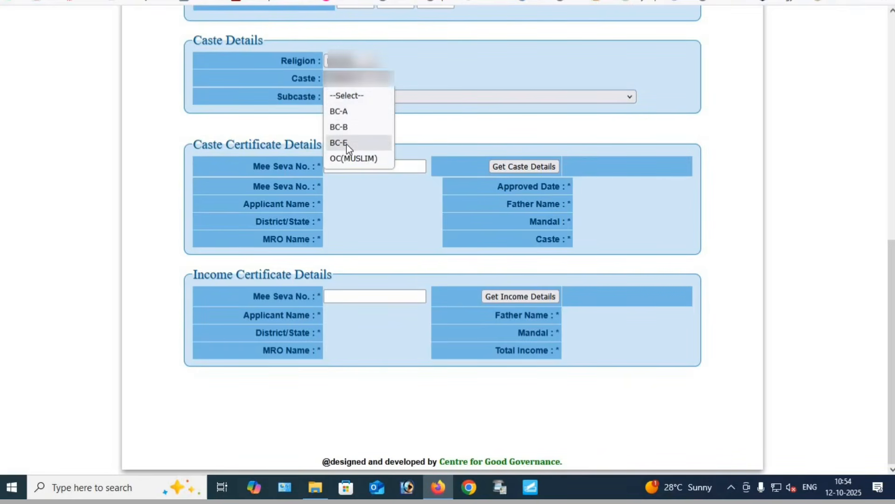
click(346, 143)
click(362, 98)
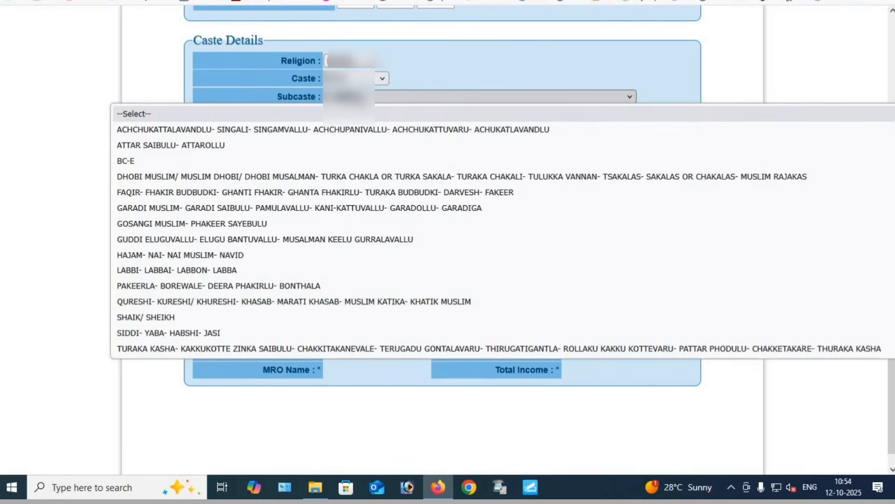
click(361, 98)
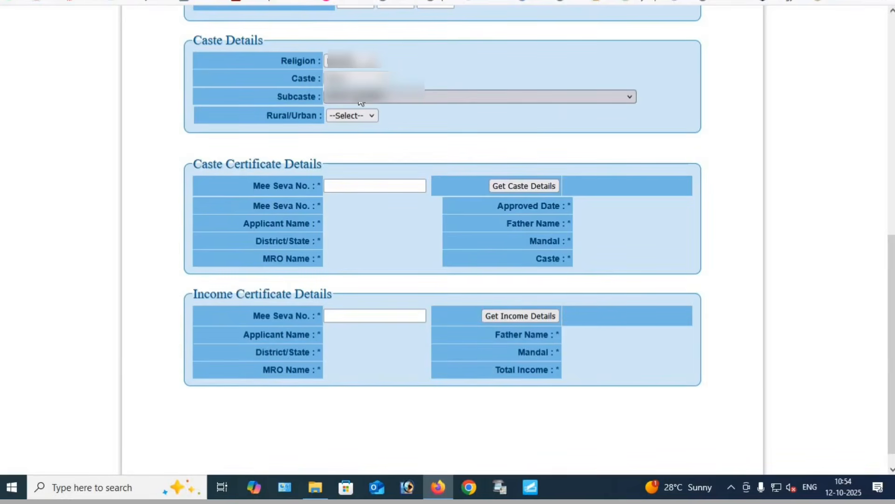
Set Rural/Urban to Urban in the caste details
click(357, 117)
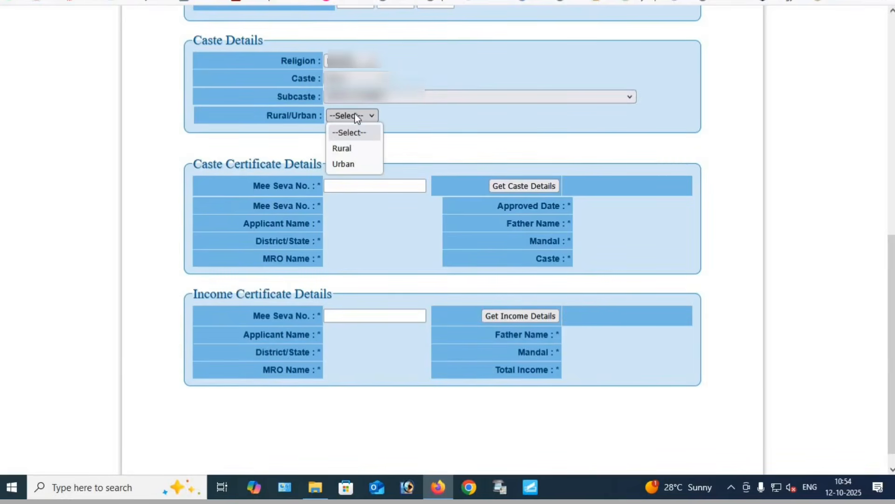
click(342, 166)
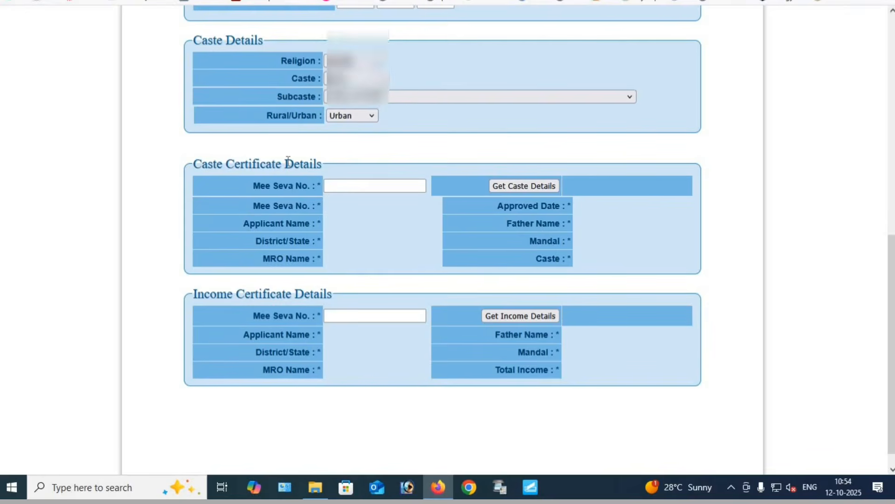
Try to fetch the caste certificate details using the certificate's Mee Seva number
scroll(283, 153, down, 1)
drag(194, 146, 318, 147)
click(351, 166)
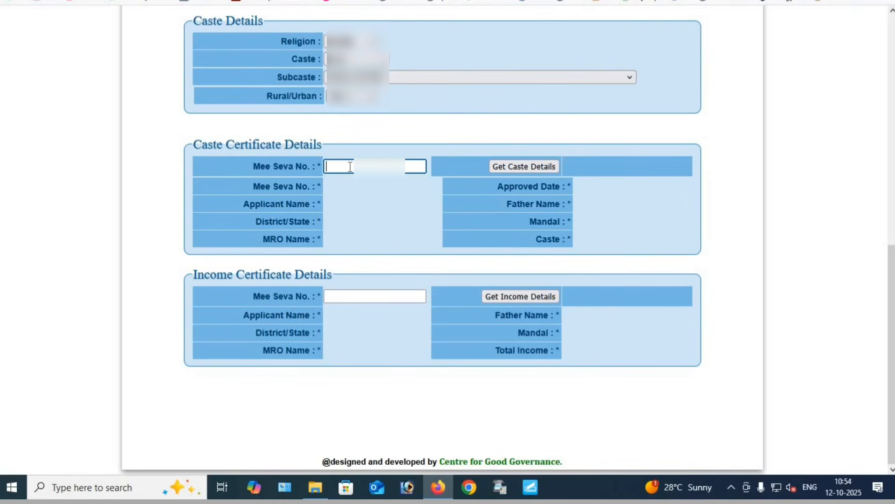
click(350, 166)
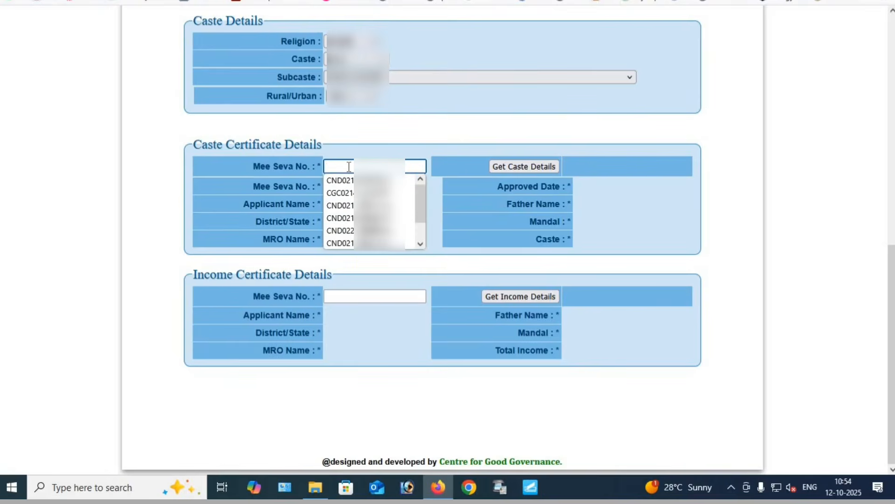
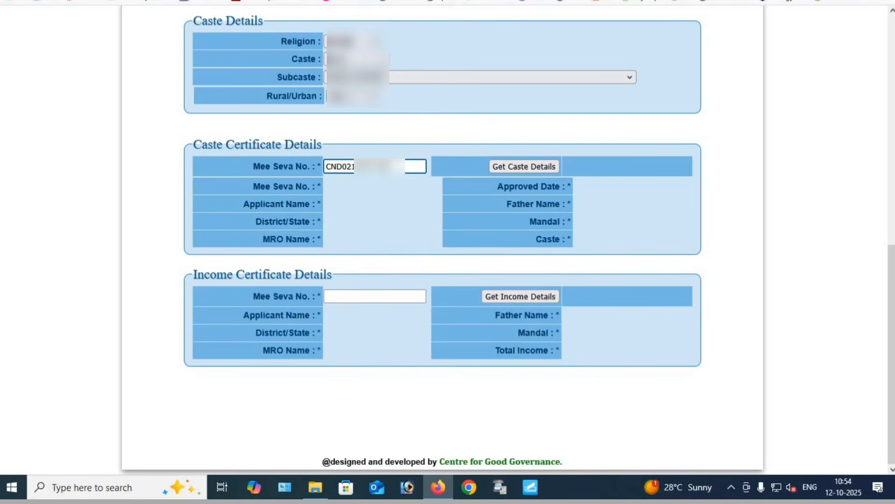
key(Tab)
key(Return)
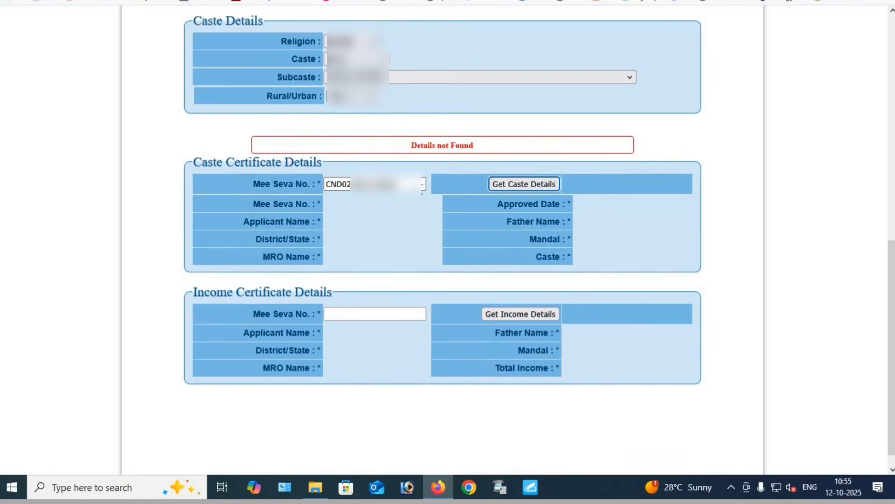
Re-enter the caste certificate's Mee Seva number, fetch its details and check the applicant's name
key(shift+Tab)
text(CN)
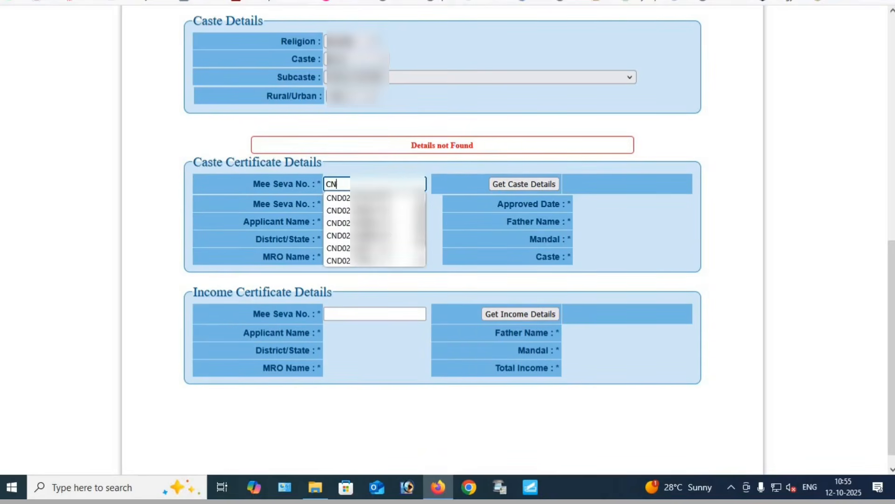
text(D02)
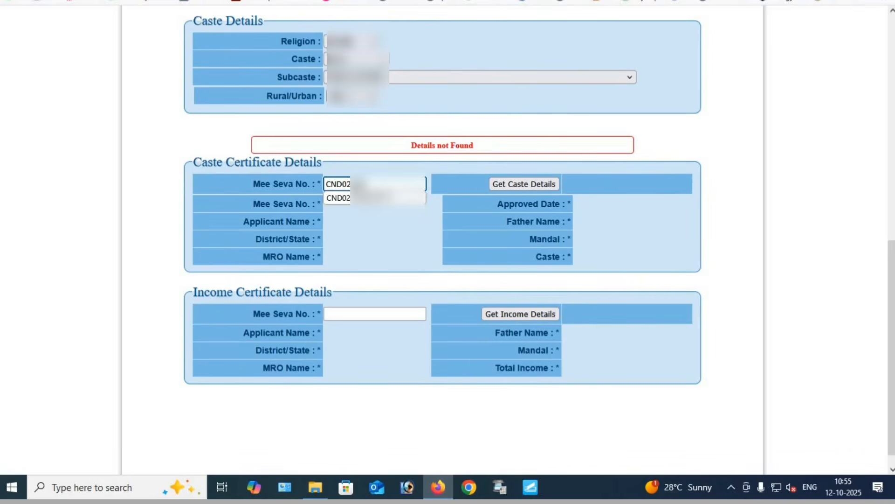
click(358, 198)
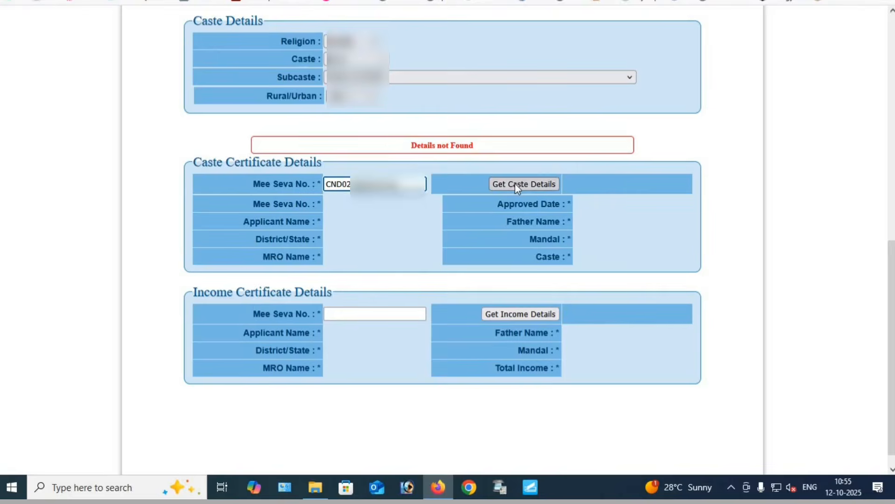
click(515, 184)
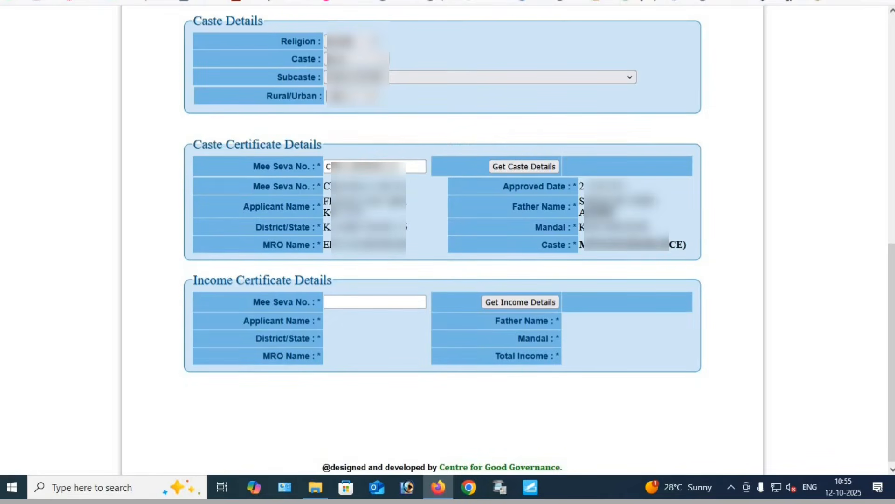
drag(330, 187, 384, 203)
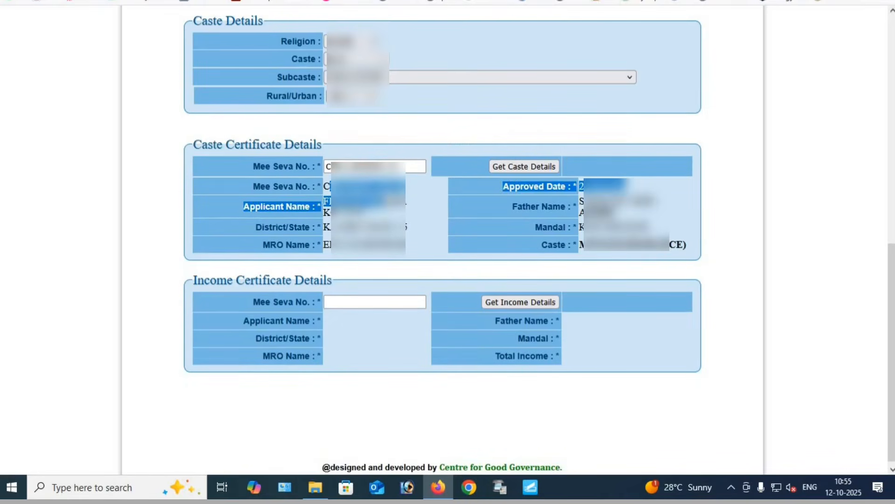
click(434, 217)
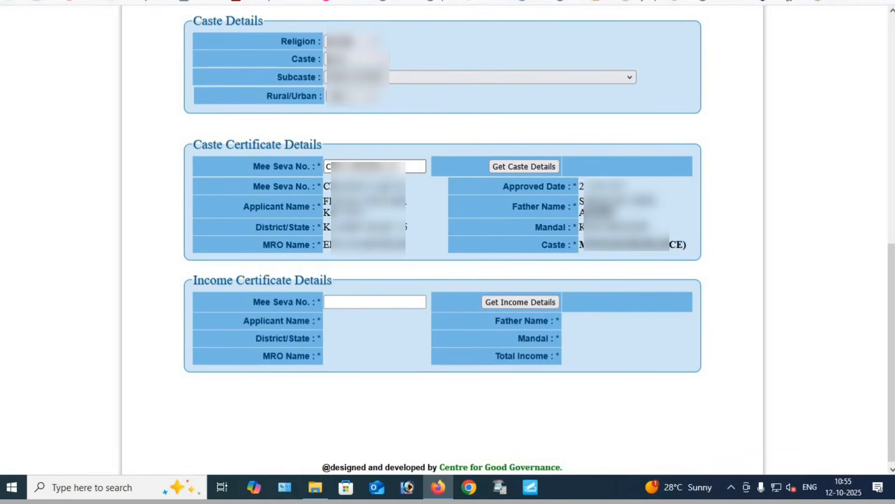
drag(337, 202, 375, 219)
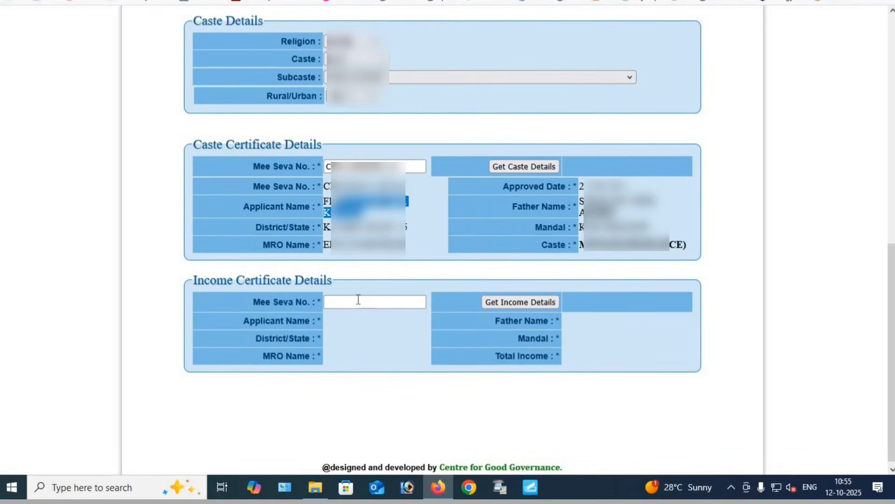
Enter the income certificate's Mee Seva number, fetch its details and check the applicant and father names
click(358, 299)
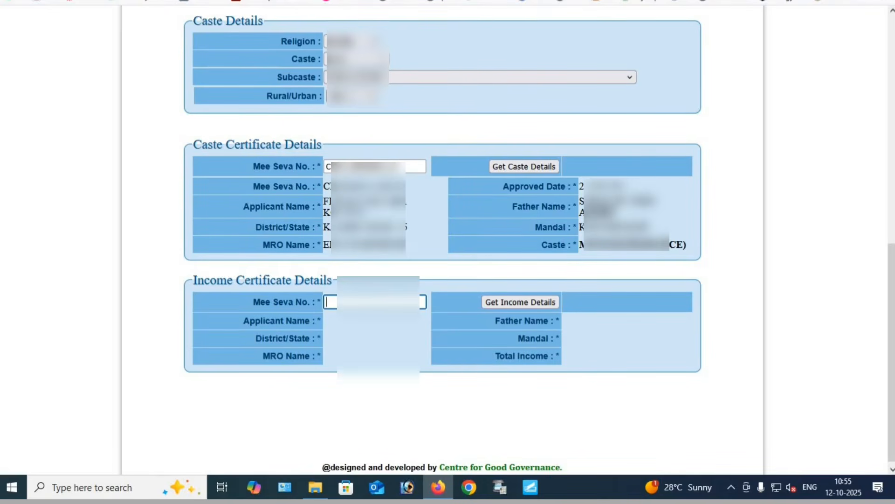
text(IC)
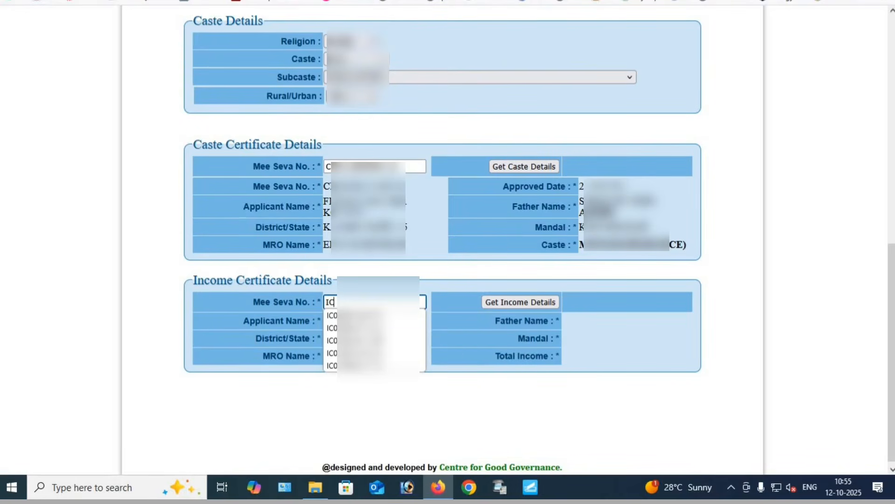
text(0????)
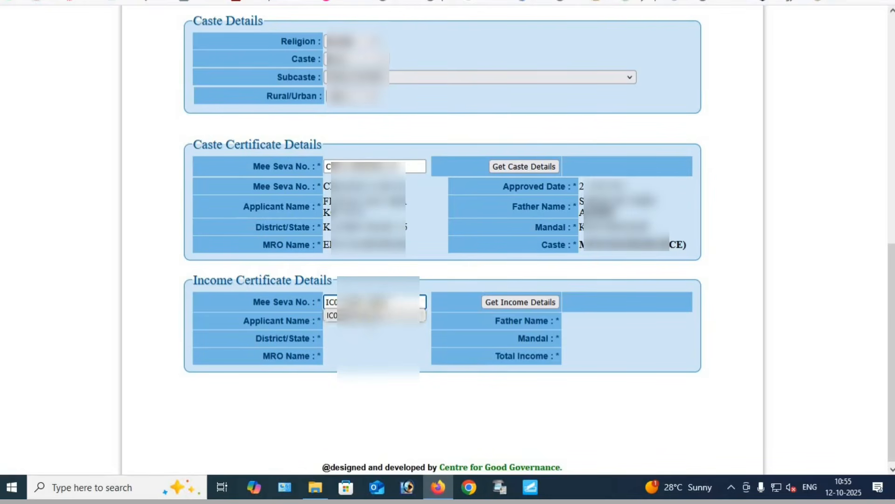
click(369, 319)
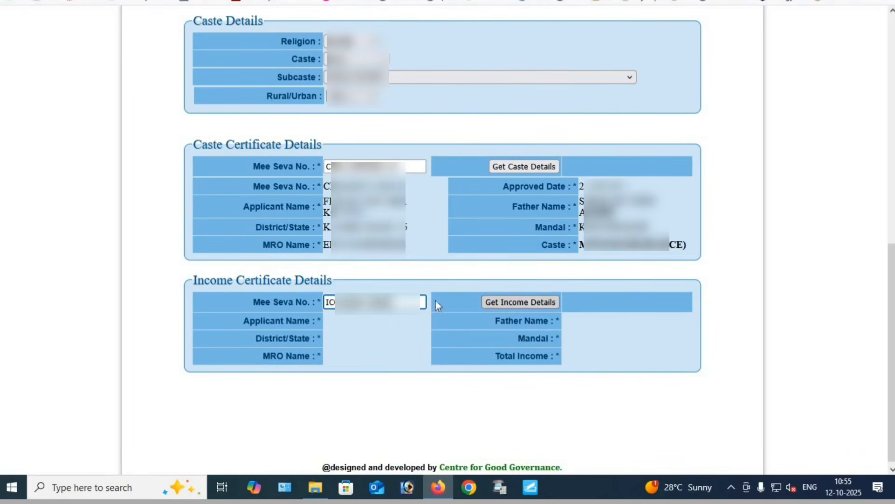
drag(199, 282, 285, 280)
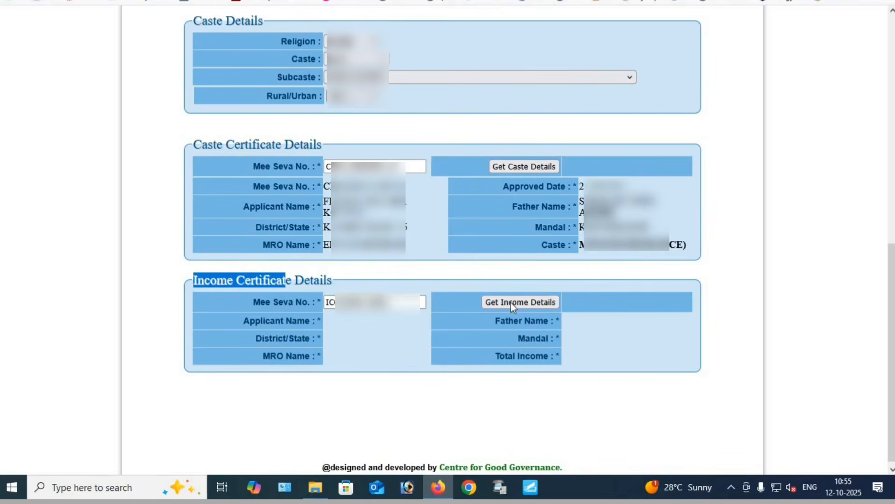
click(485, 303)
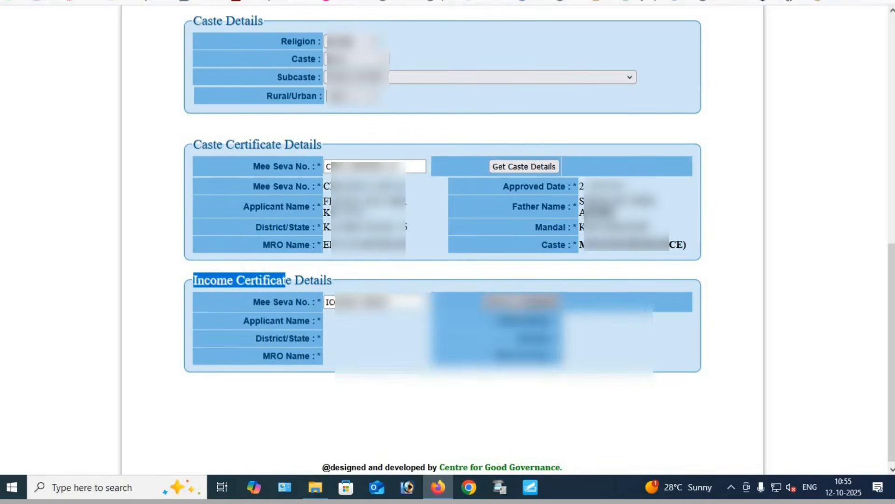
drag(374, 350, 332, 347)
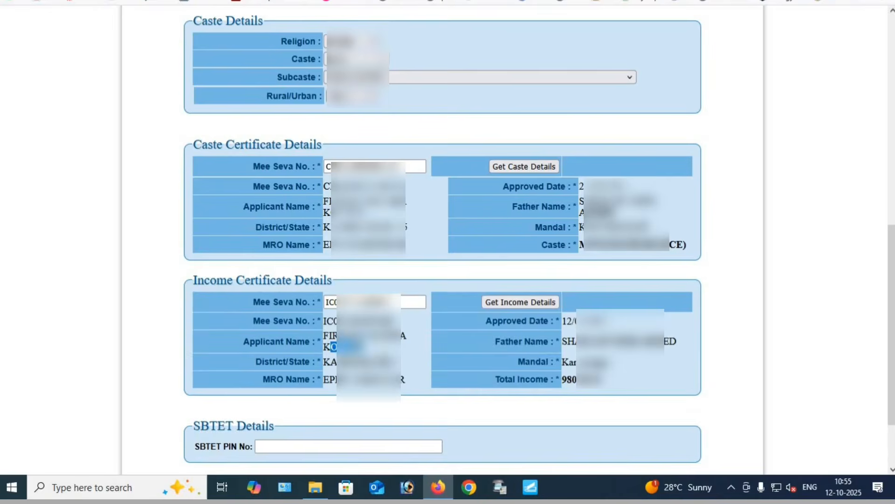
drag(563, 341, 648, 340)
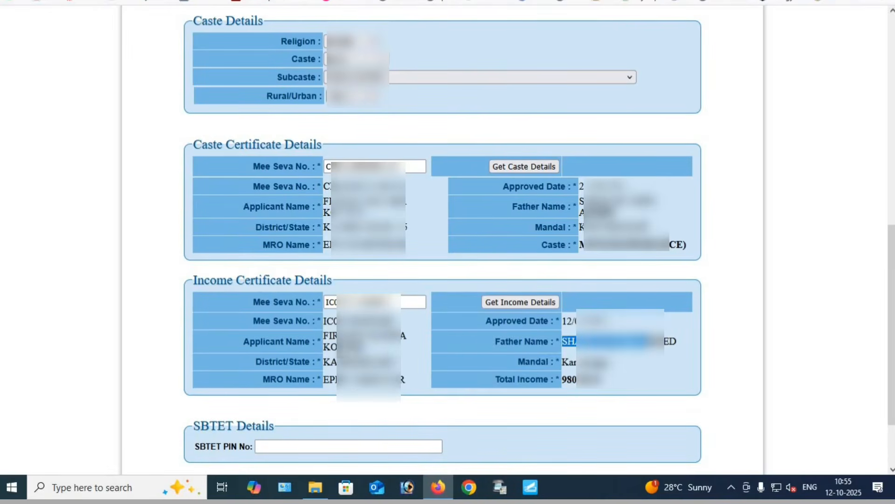
click(337, 346)
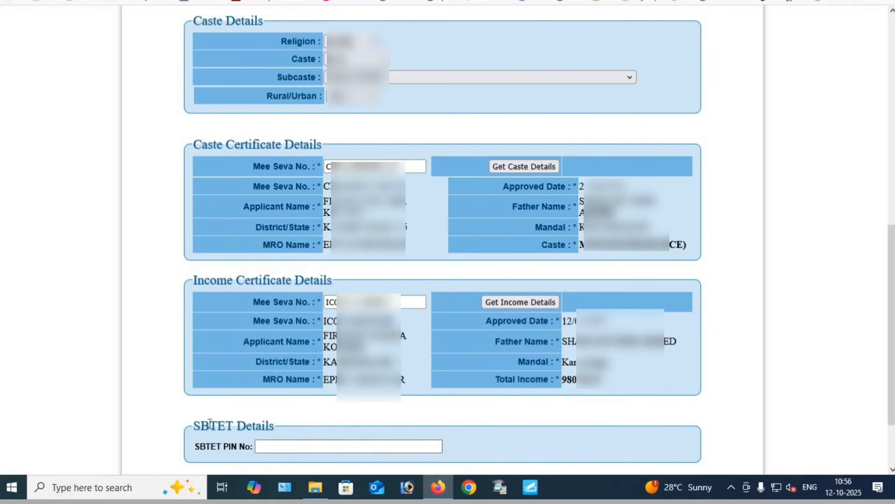
Enter the student's SBTET PIN number in the SBTET details to load the college and CET data
drag(205, 425, 281, 427)
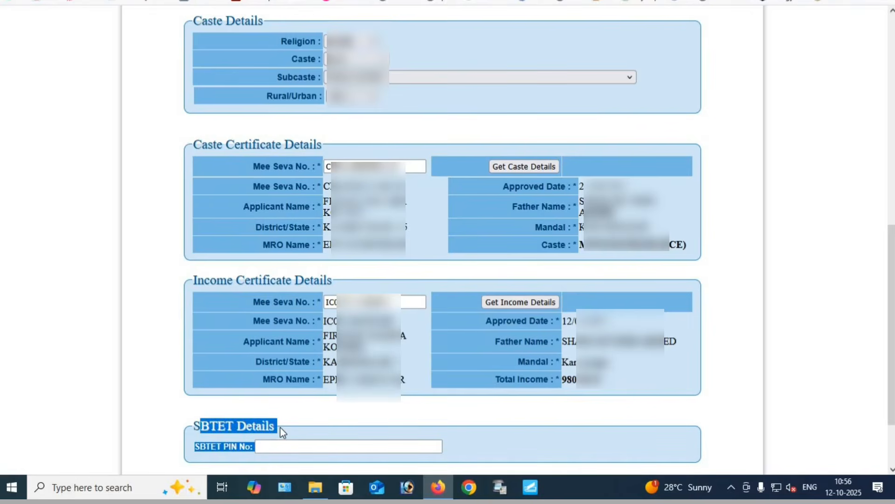
click(282, 445)
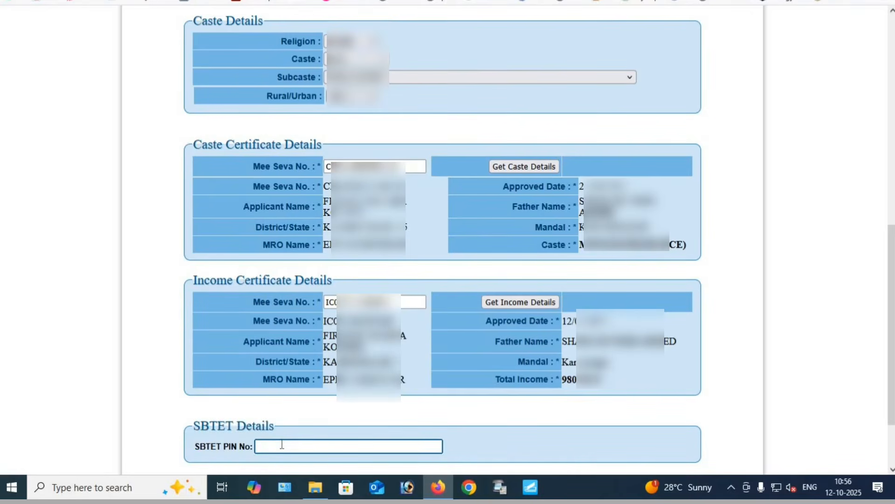
click(282, 446)
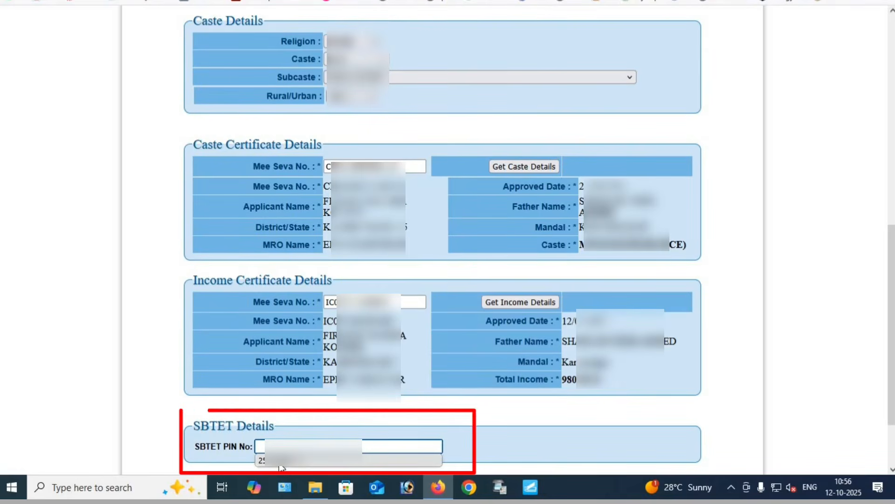
click(280, 462)
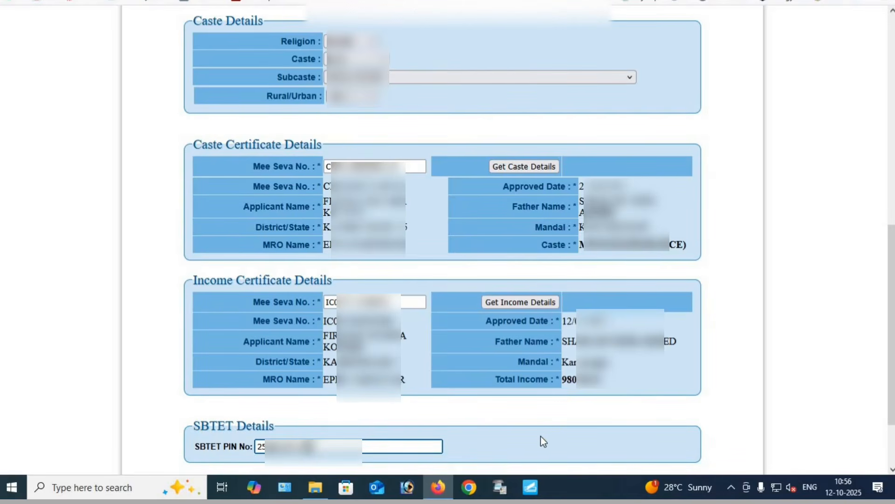
click(517, 436)
Review the SBTET college details, including the university or board, college name, course name and course year
scroll(592, 410, down, 1)
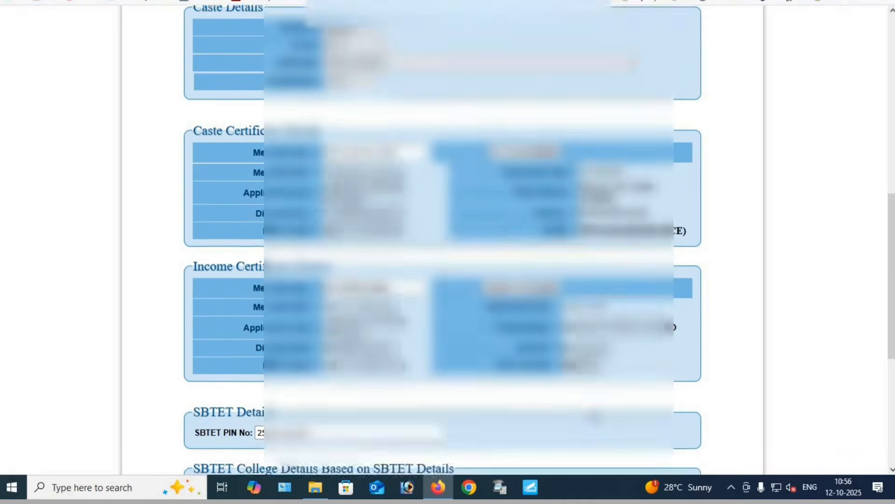
scroll(592, 412, down, 5)
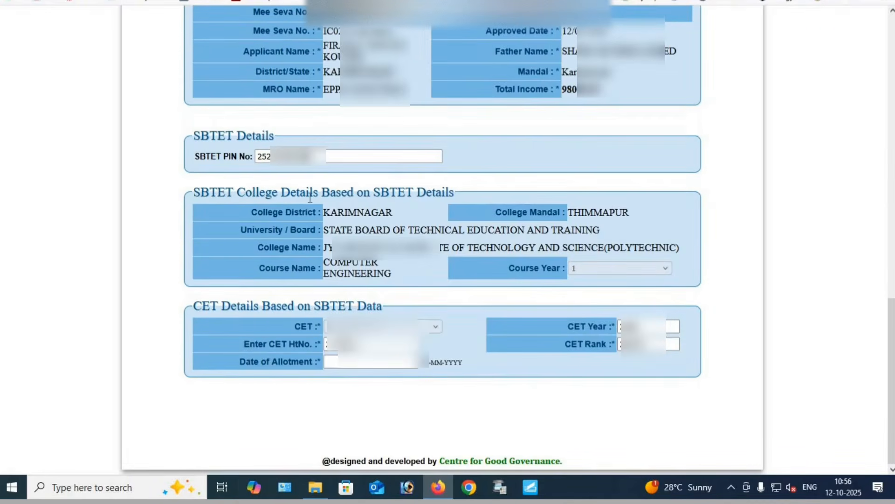
drag(202, 192, 380, 185)
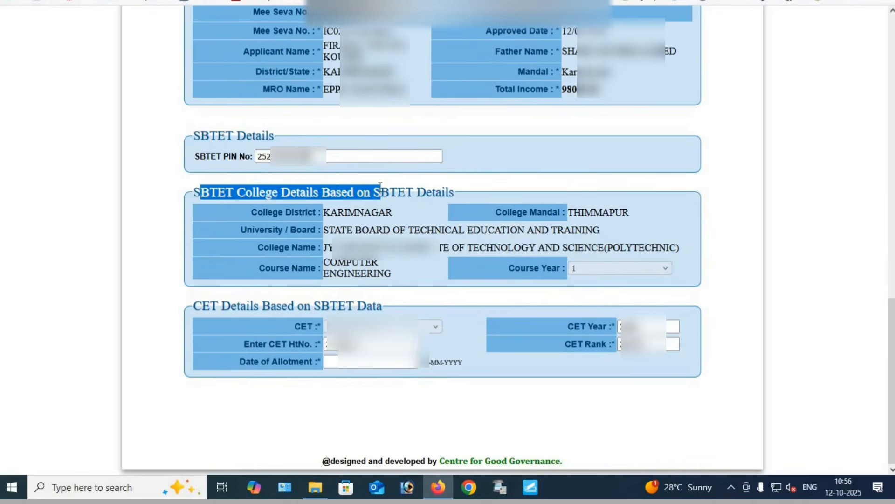
drag(329, 230, 461, 231)
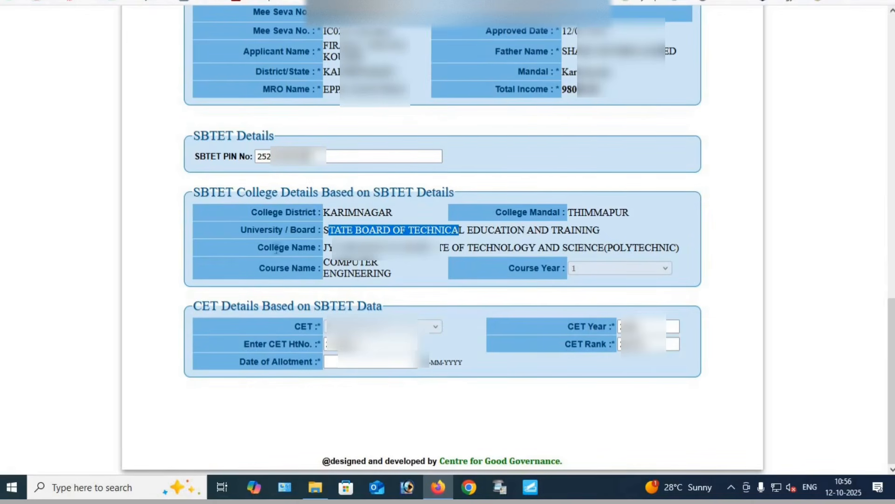
drag(329, 247, 436, 248)
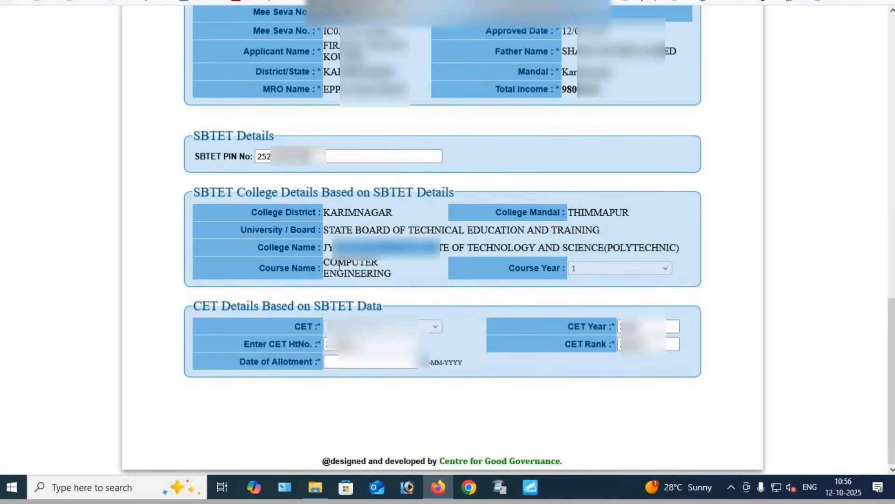
drag(335, 261, 421, 277)
click(425, 279)
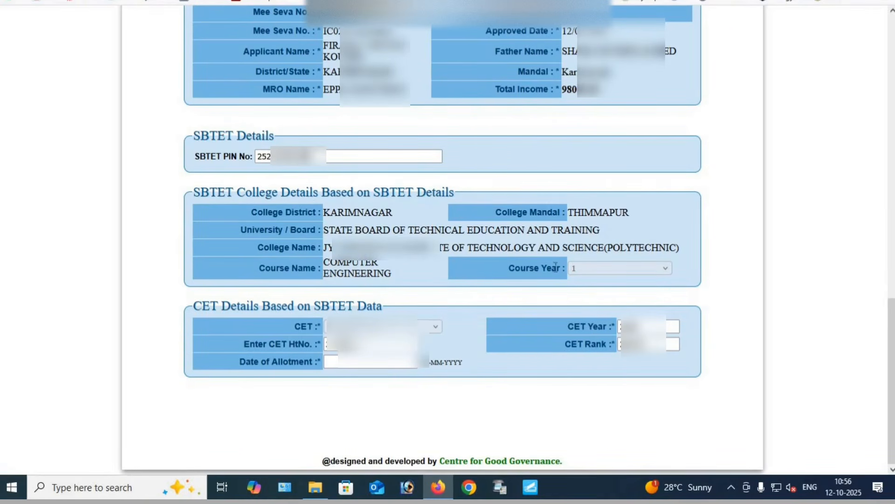
drag(527, 267, 578, 270)
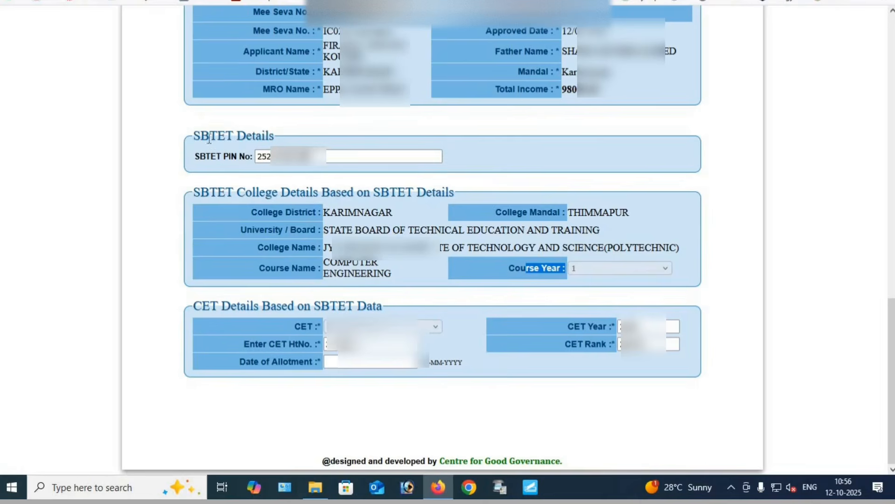
drag(209, 138, 252, 138)
click(255, 171)
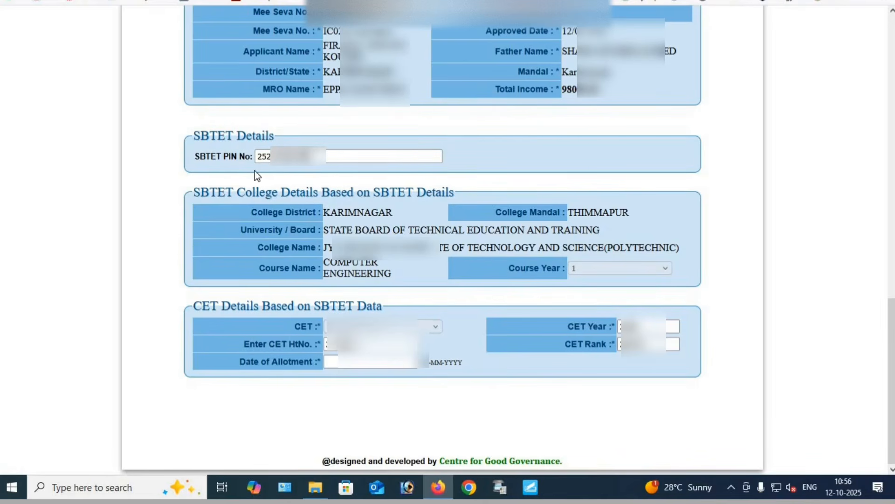
Check the CET details based on SBTET data and set the date of allotment to 15-07-2025
drag(193, 305, 396, 302)
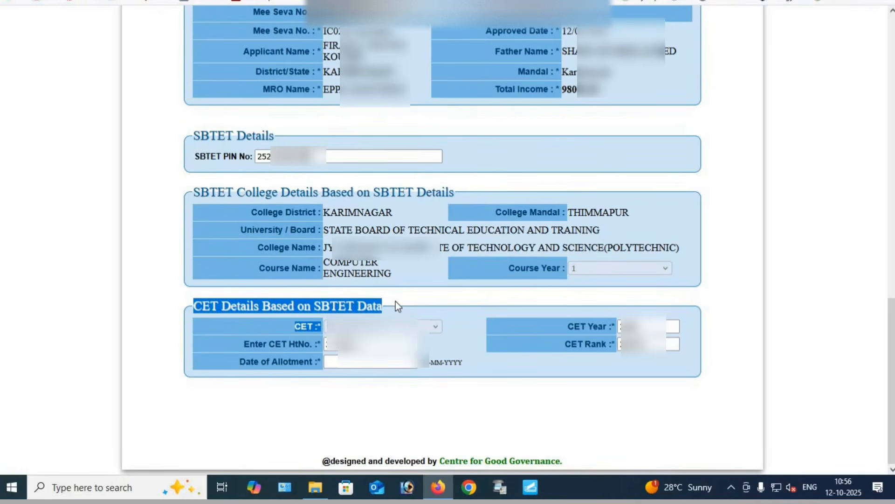
click(401, 301)
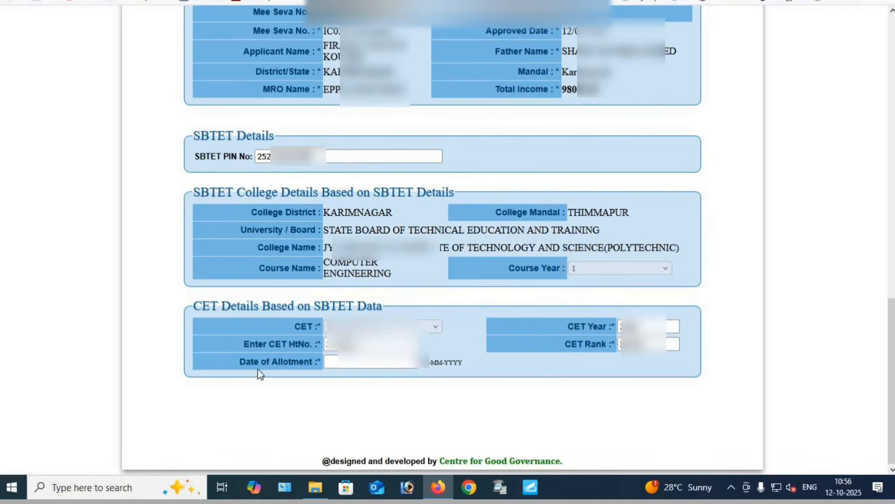
drag(246, 361, 339, 372)
click(345, 363)
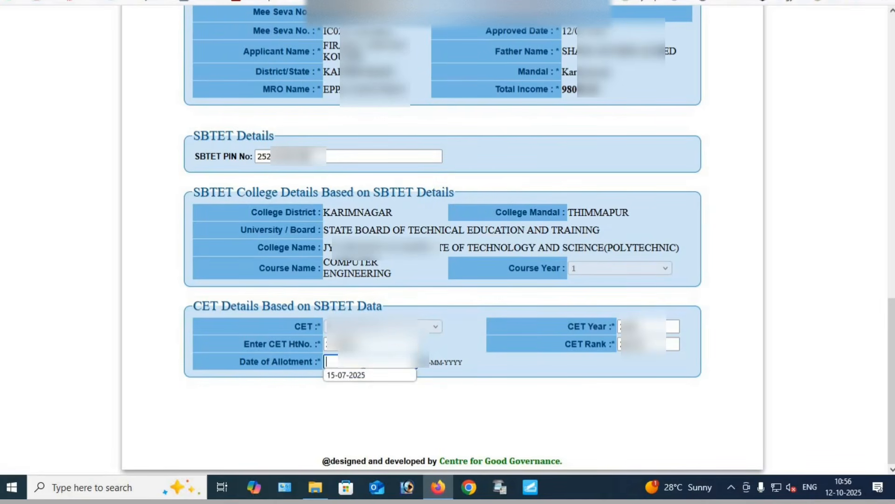
click(349, 374)
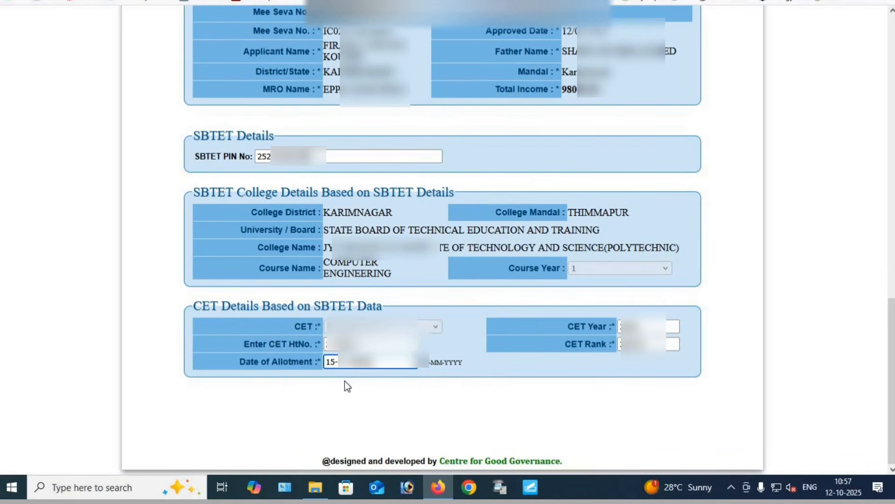
click(283, 373)
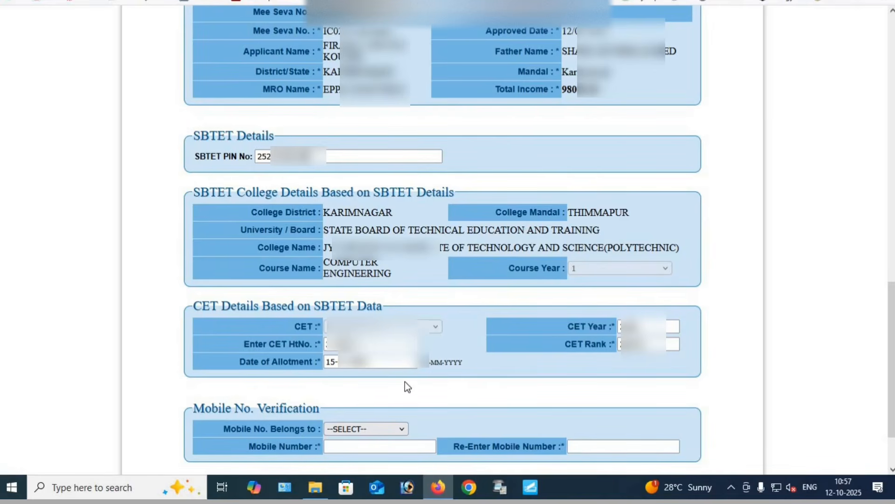
Set the mobile number's owner to SELF in the Mobile No. Verification section
click(360, 427)
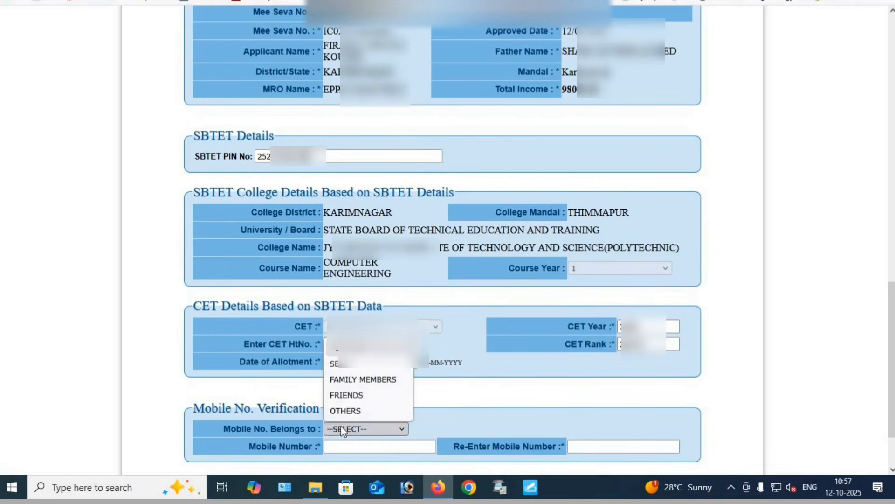
click(346, 370)
drag(321, 408, 258, 409)
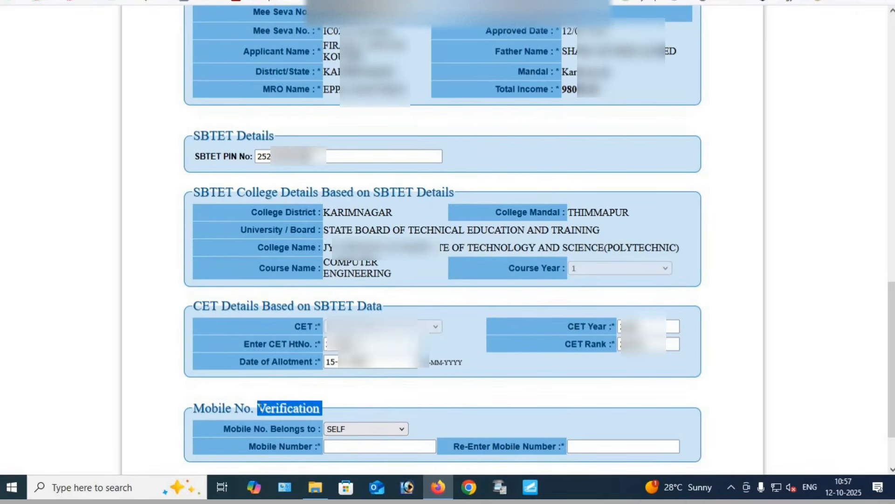
Enter the student's mobile number for verification and re-enter it to confirm
click(347, 447)
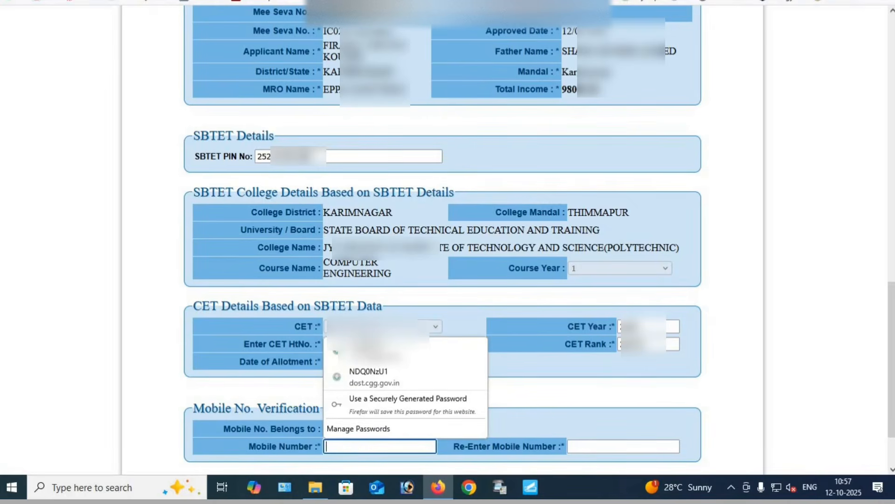
key(Escape)
click(347, 447)
text(•••)
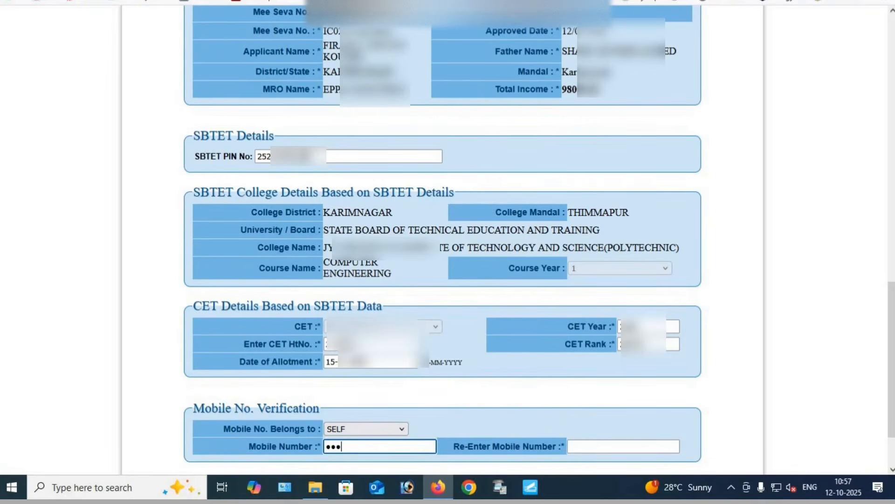
text(•••••••)
key(Tab)
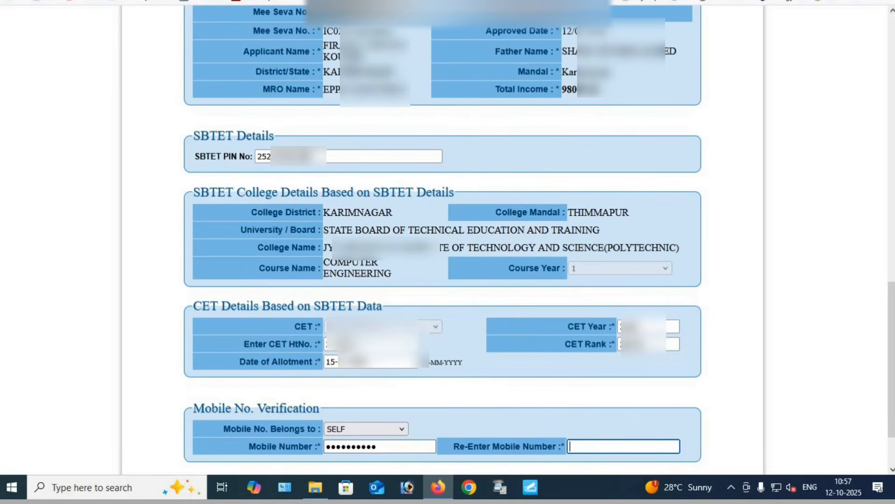
text(98)
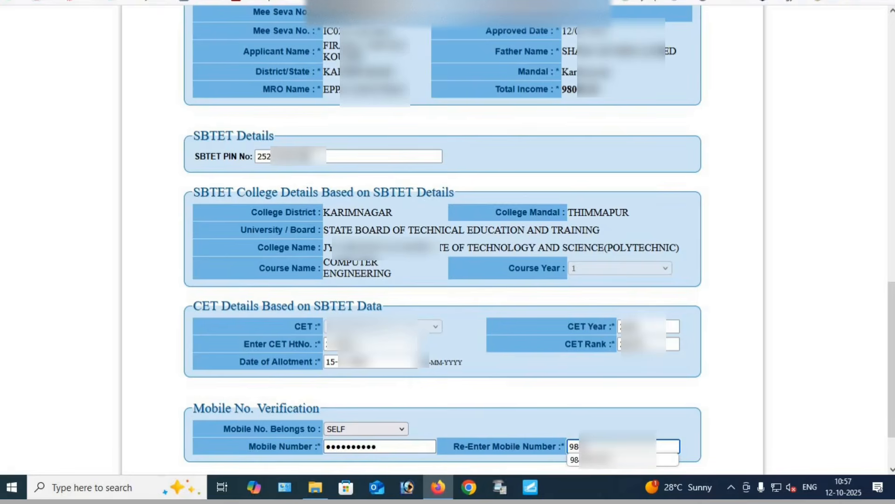
text(4•••••••)
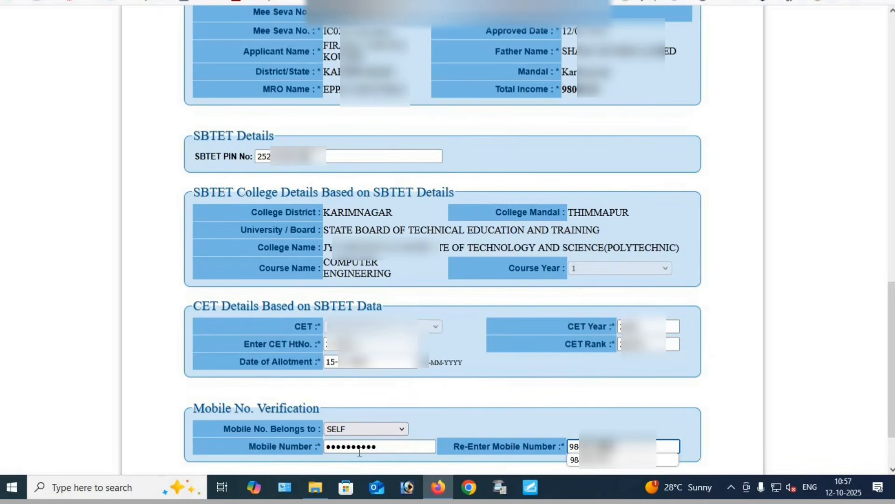
click(610, 462)
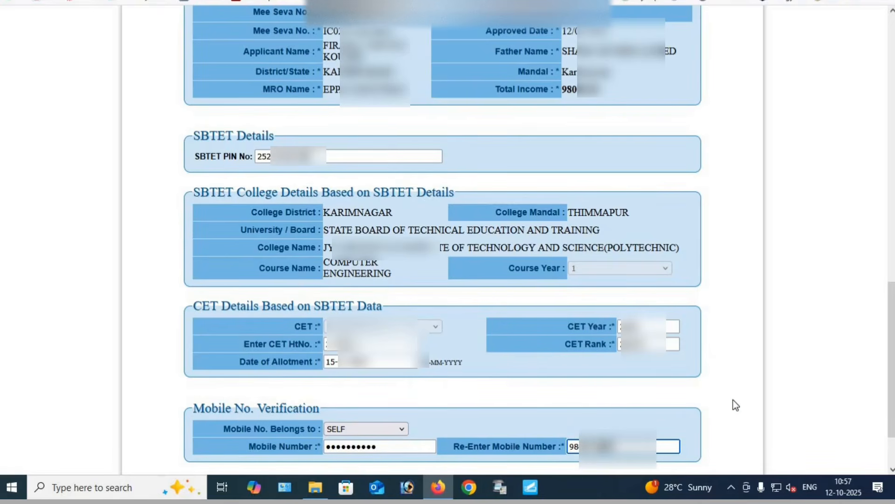
click(733, 400)
Examine the School/College Study Certificate Details table and the academic years from 2024-25 back to 2018-19
drag(892, 251, 892, 358)
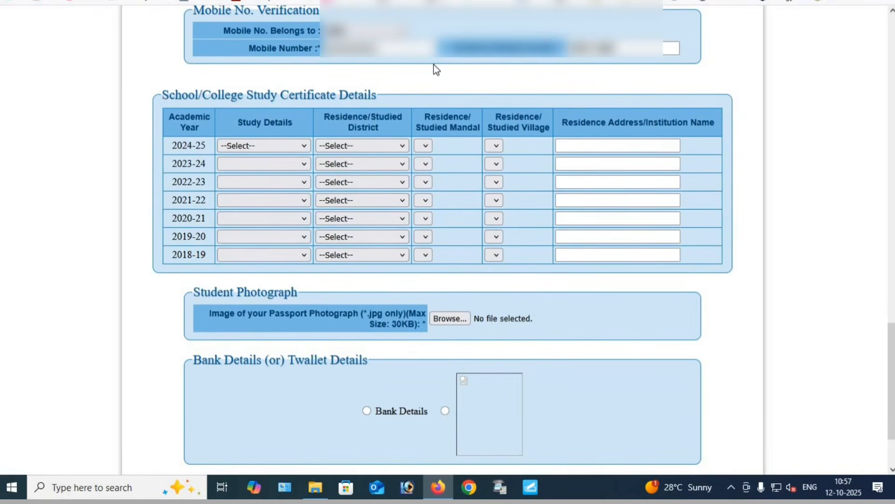
drag(163, 95, 418, 92)
click(418, 92)
scroll(793, 196, down, 3)
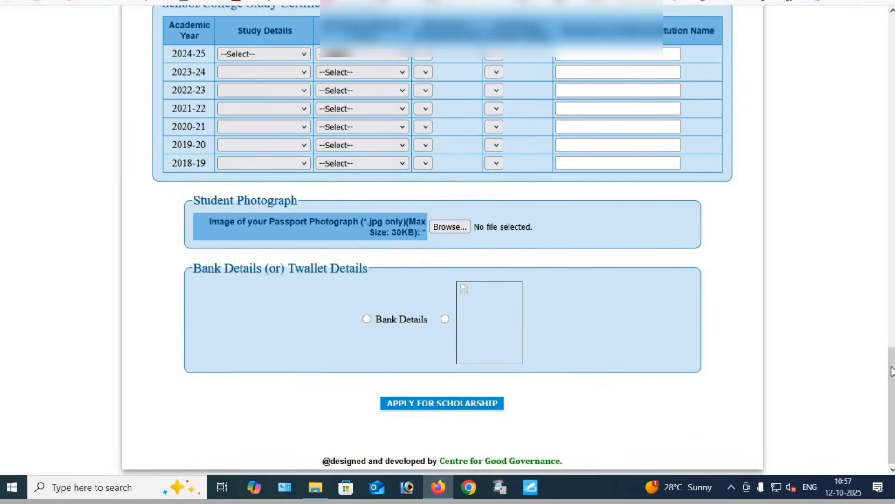
scroll(380, 133, up, 1)
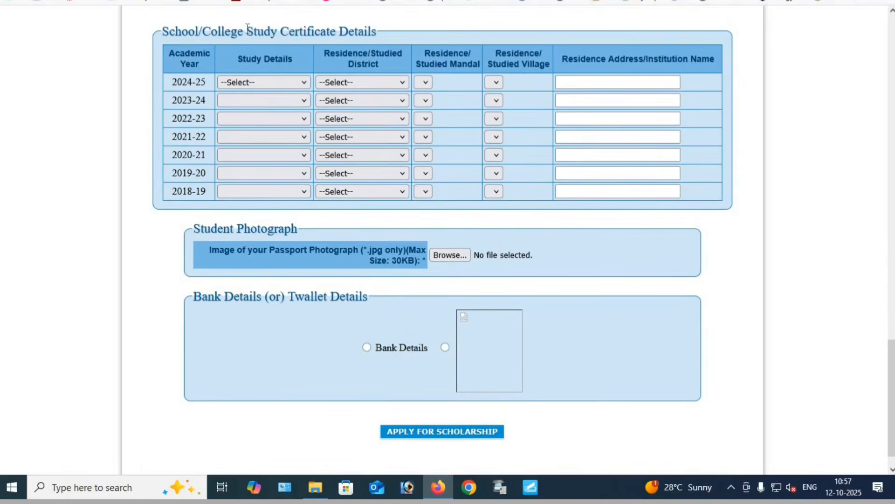
drag(162, 31, 282, 31)
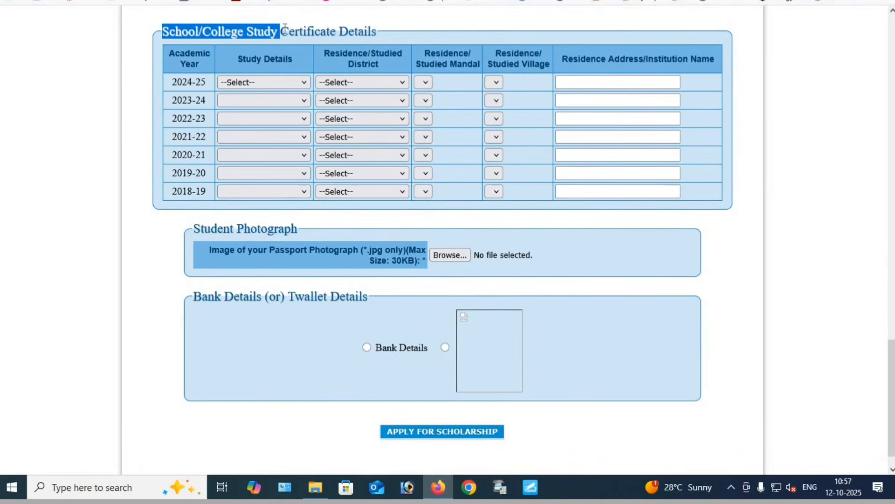
click(285, 28)
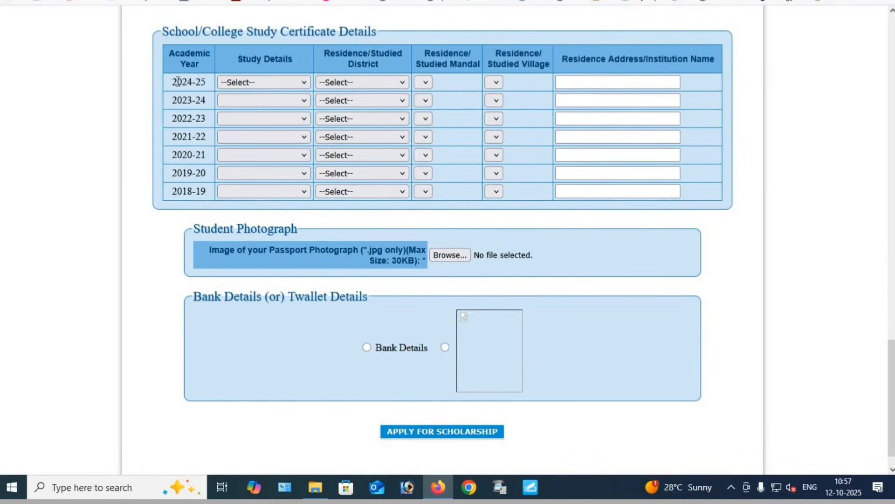
drag(176, 82, 208, 82)
drag(172, 82, 178, 118)
click(187, 106)
drag(183, 80, 197, 143)
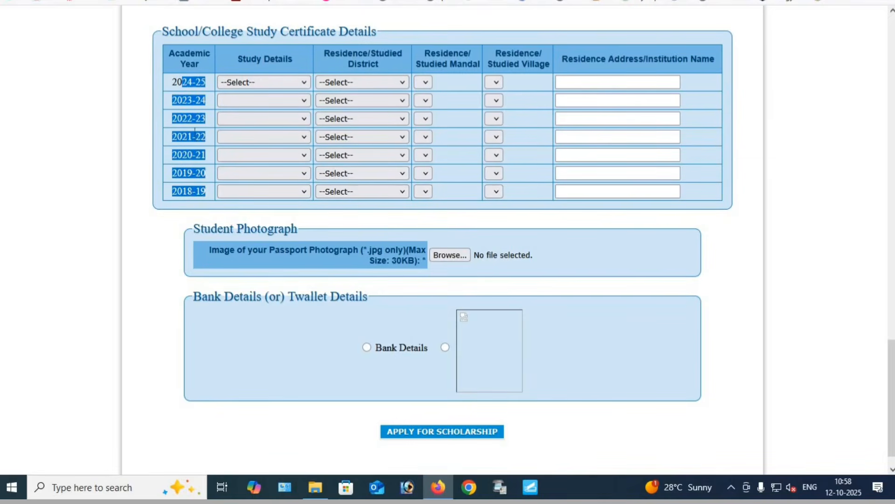
Fill in the 2024-25 study row with 10th Class, Telangana-KARIMNAGAR district, KARIMNAGAR mandal and village, and SRI CHAITANYA SCHOOL
click(261, 82)
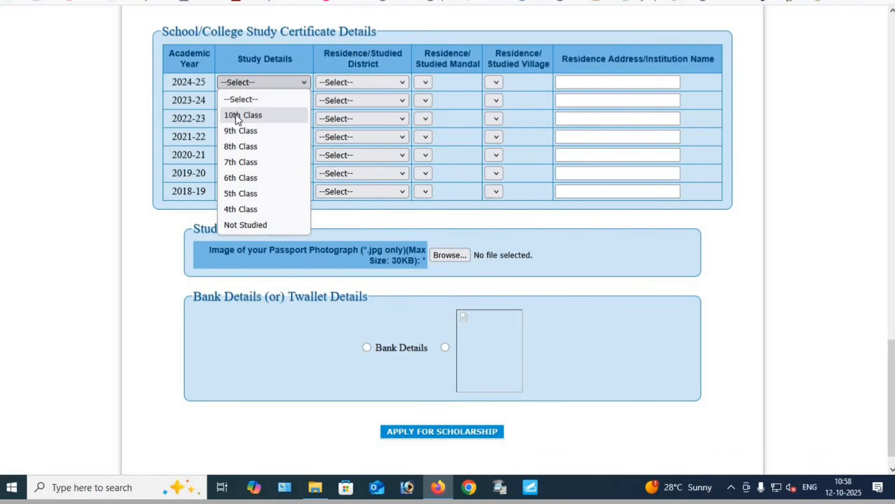
click(236, 115)
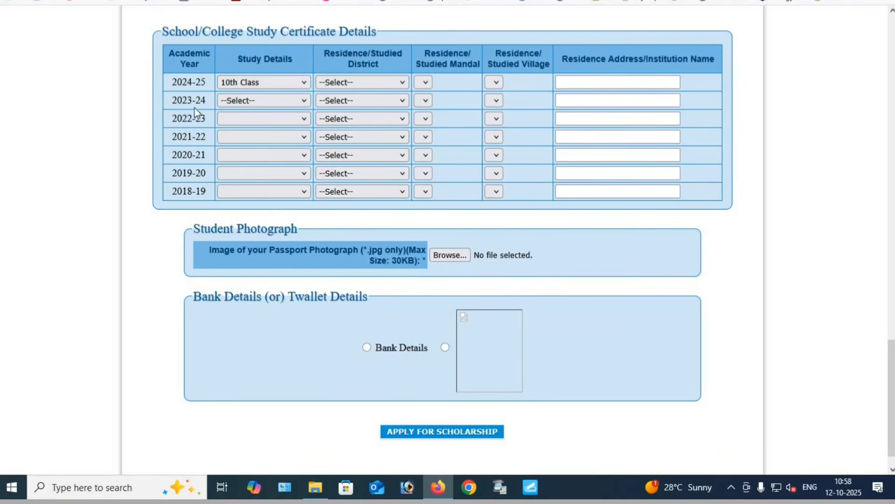
click(351, 83)
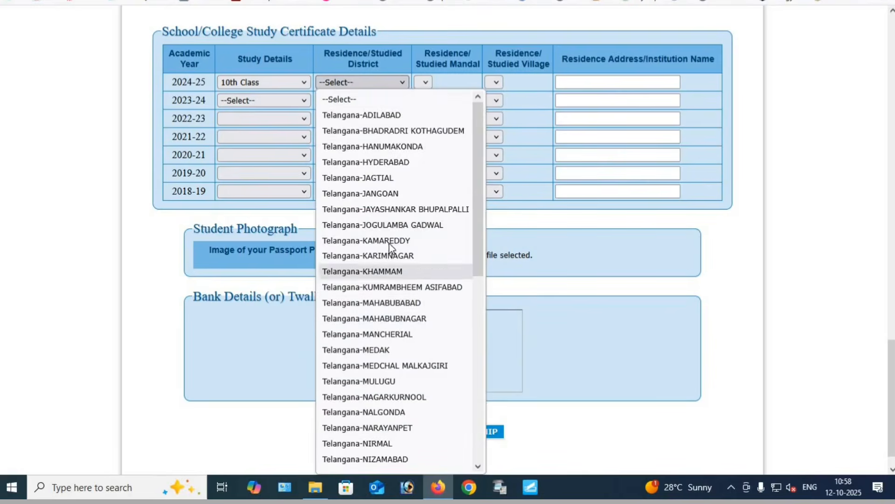
click(388, 255)
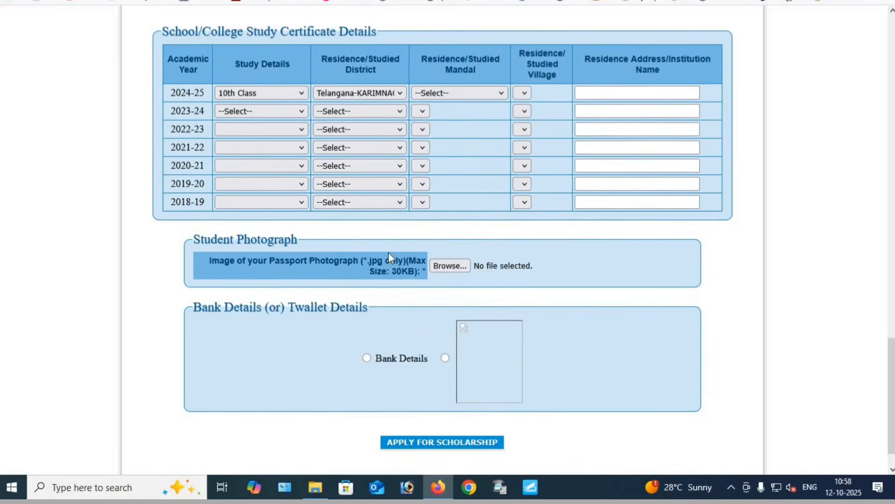
click(461, 93)
click(450, 236)
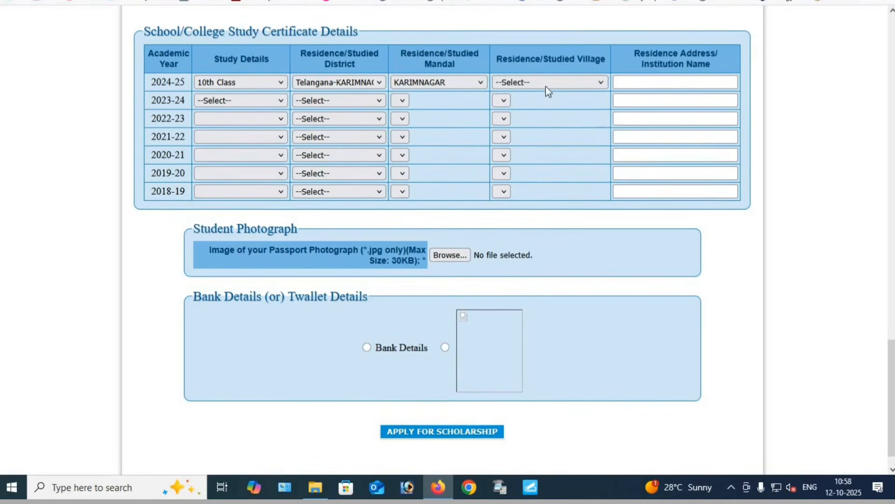
click(545, 86)
click(528, 130)
click(634, 84)
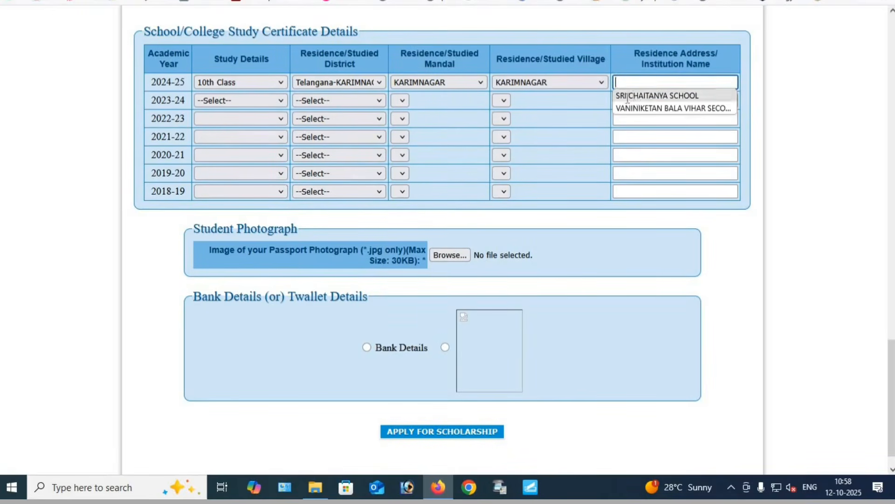
click(634, 93)
Complete the 2023-24 study row with 9th Class, Telangana-KARIMNAGAR district, KARIMNAGAR mandal and village, and SRI CHAITANYA SCHOOL
click(237, 103)
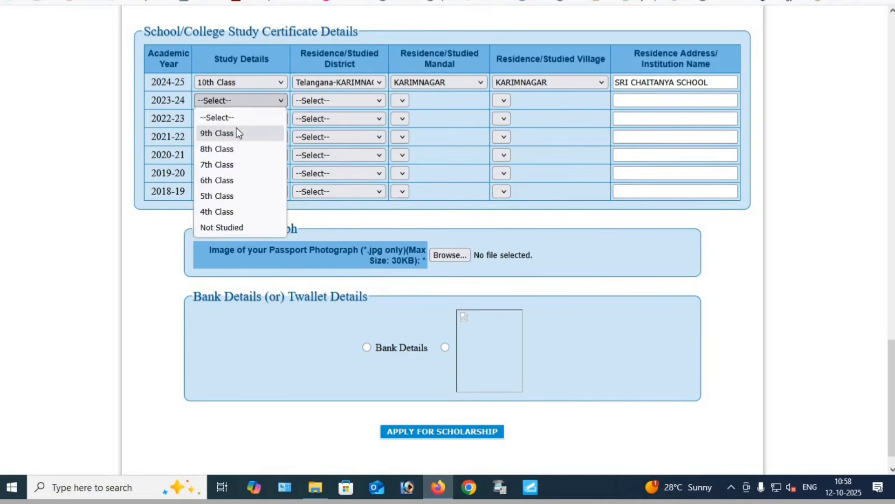
click(236, 128)
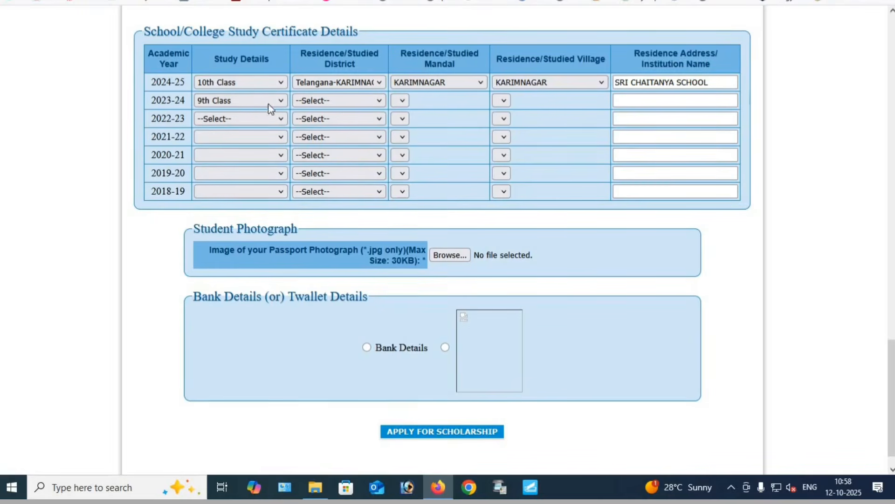
click(318, 101)
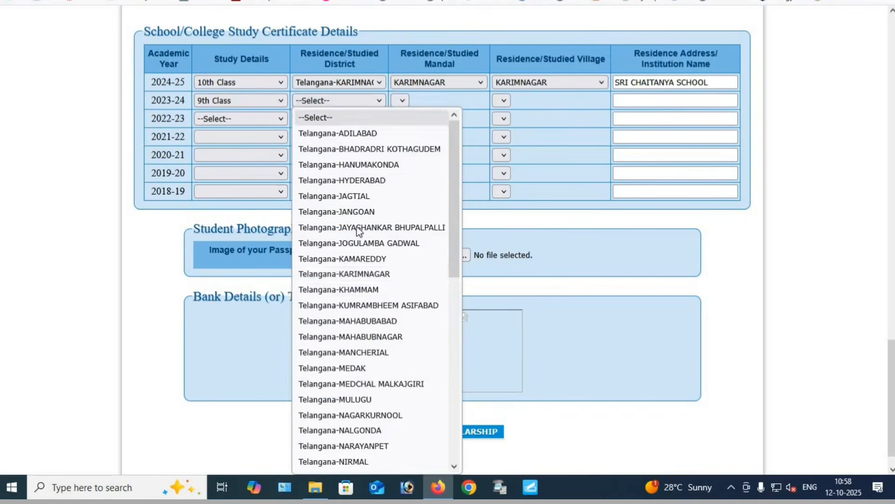
click(363, 274)
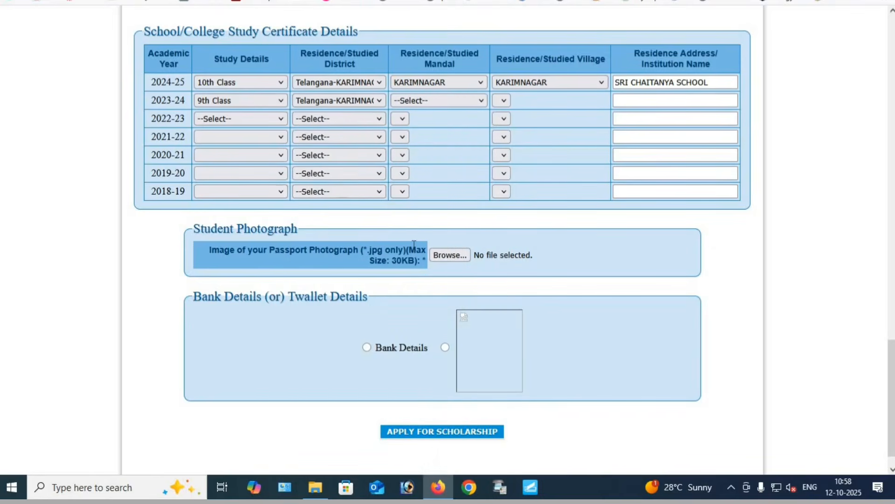
click(435, 101)
click(440, 243)
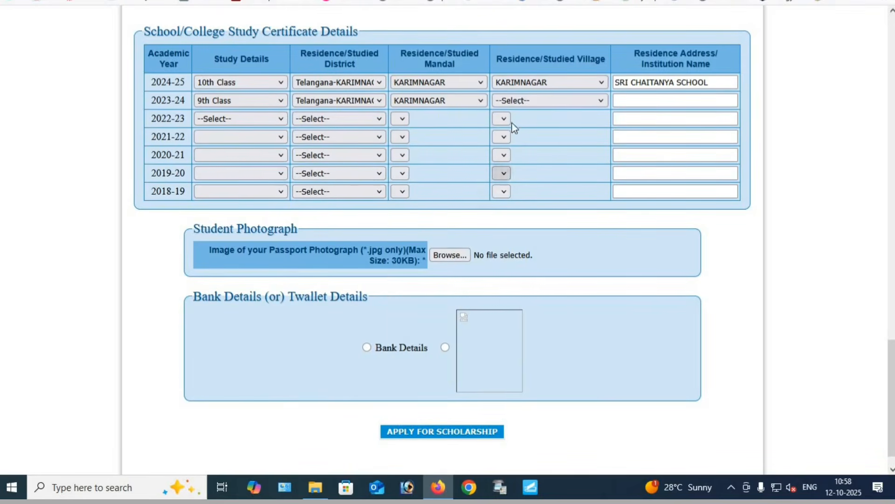
click(520, 99)
click(525, 150)
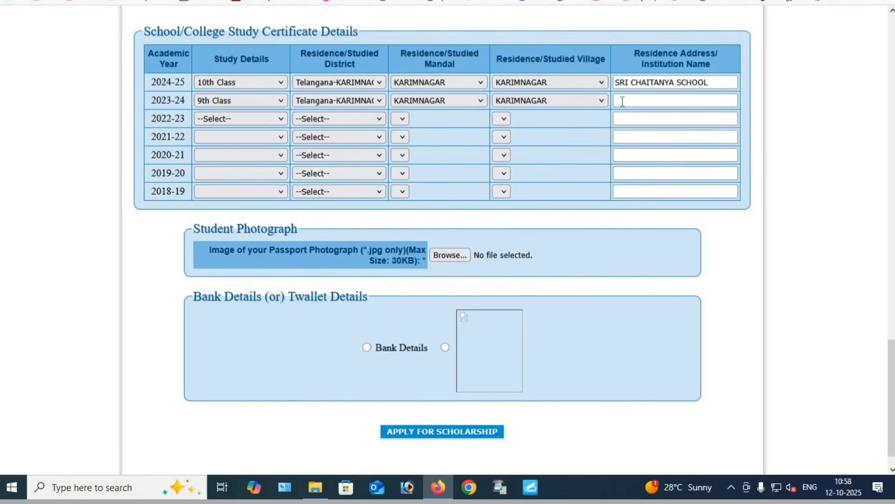
click(622, 100)
click(651, 113)
Fill in the 2022-23 study row with 8th Class, Telangana-KARIMNAGAR district, KARIMNAGAR mandal and village, and GOVT HIGH SCHOOL
click(252, 119)
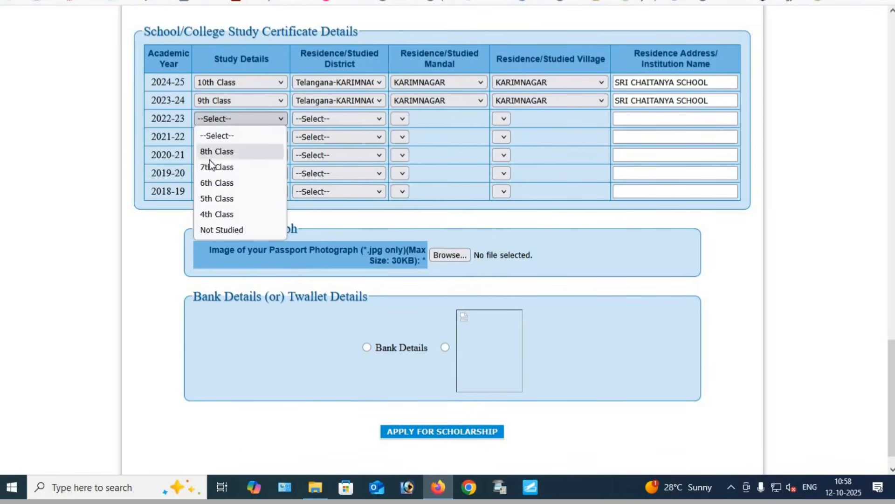
key(Return)
click(332, 123)
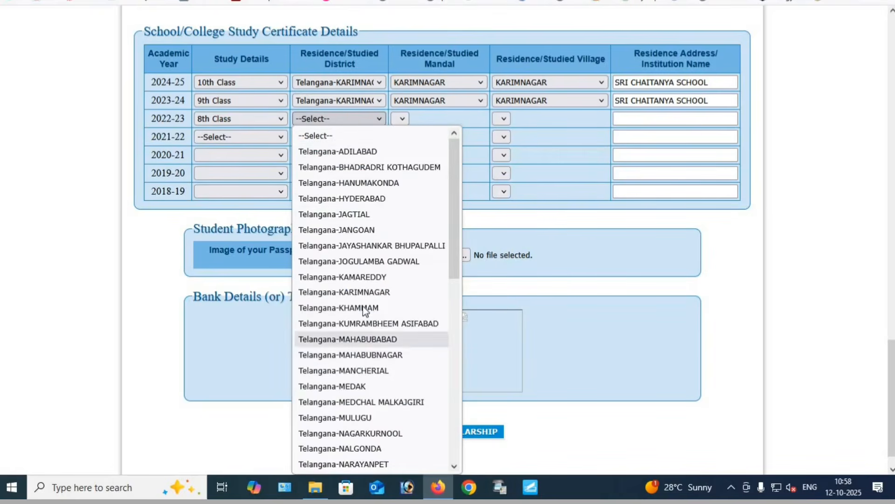
click(381, 292)
click(428, 121)
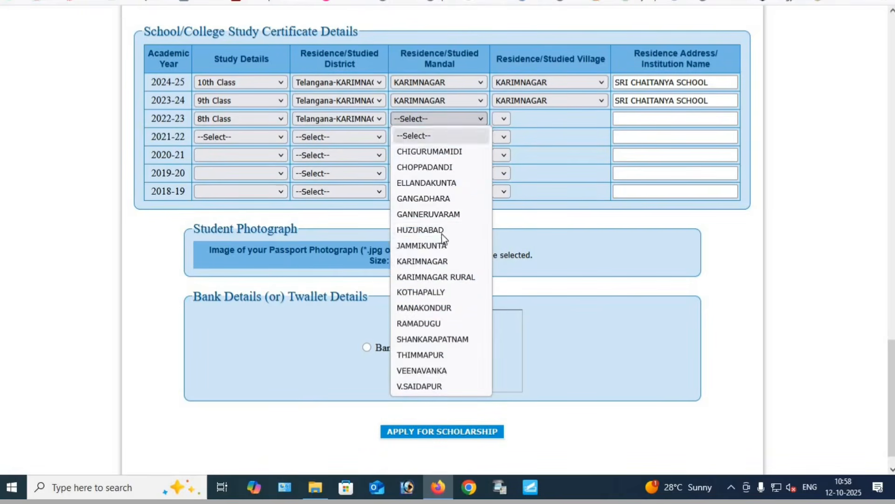
click(433, 262)
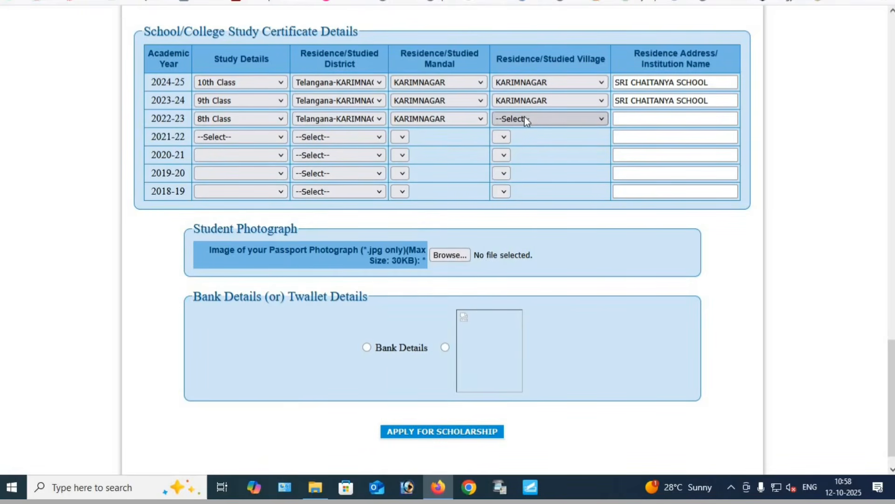
click(524, 118)
click(508, 167)
click(635, 117)
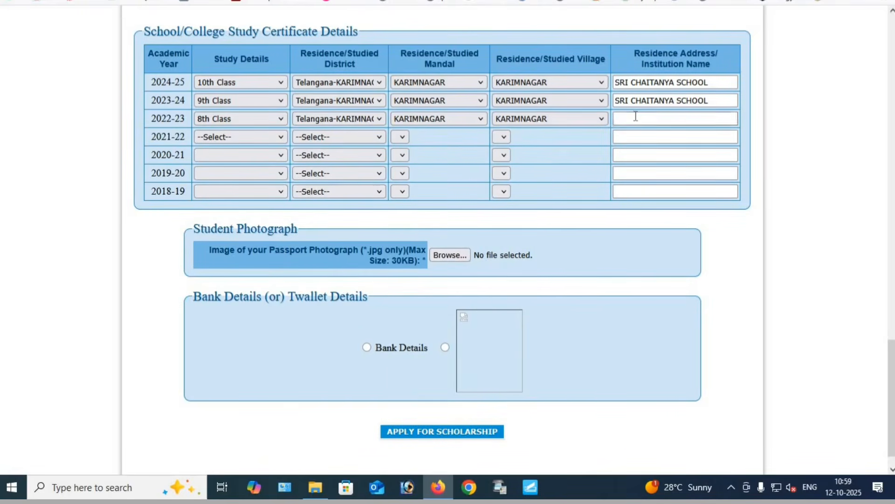
click(641, 133)
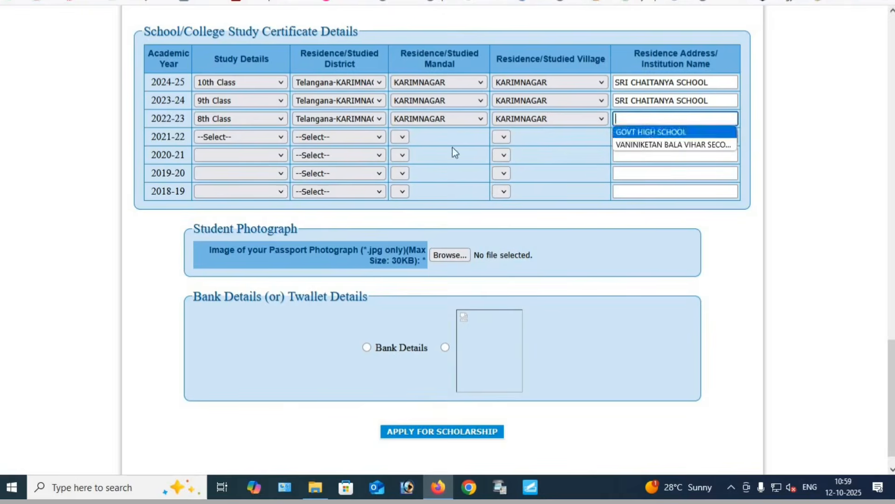
Fill in the 2021-22 study row with 7th Class, Telangana-KARIMNAGAR district, KARIMNAGAR mandal and village, and GOVT HIGH SCHOOL
click(261, 135)
click(212, 171)
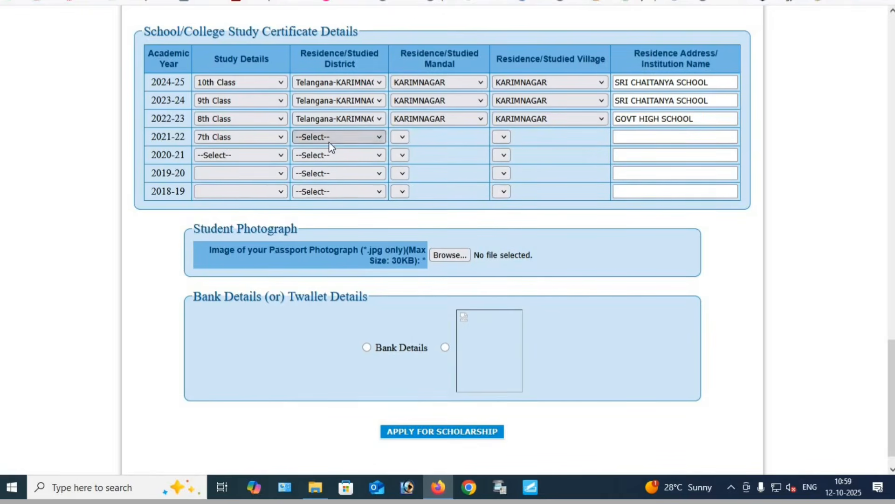
click(329, 139)
click(353, 310)
click(428, 137)
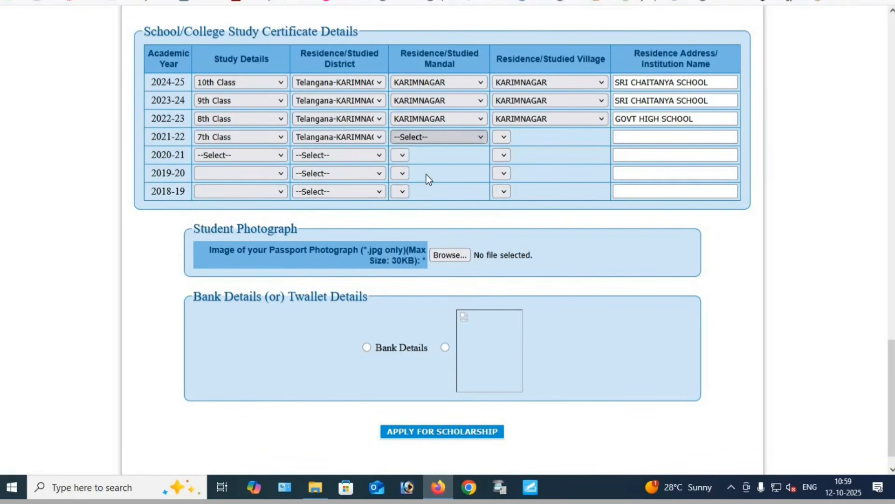
click(425, 280)
click(524, 139)
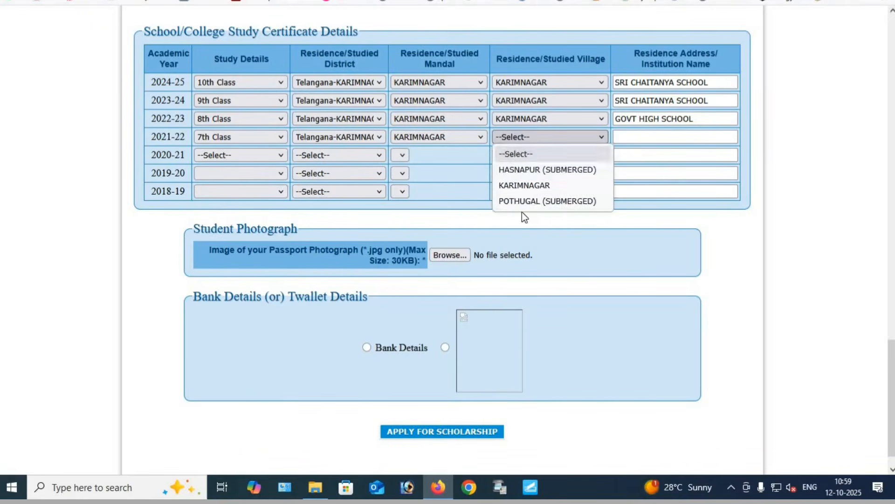
click(524, 186)
click(653, 137)
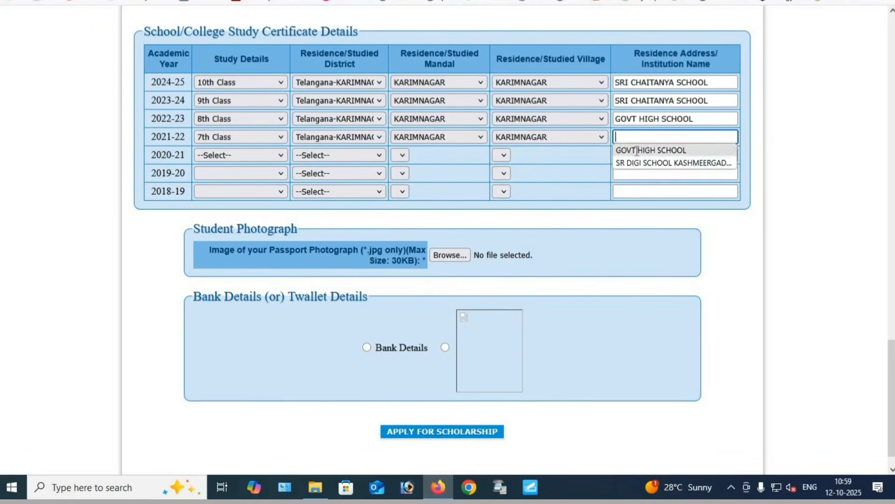
click(634, 146)
Fill in the 2020-21 study row with 6th Class, Telangana-KARIMNAGAR district, KARIMNAGAR mandal and village, and GOVT HIGH SCHOOL
click(235, 159)
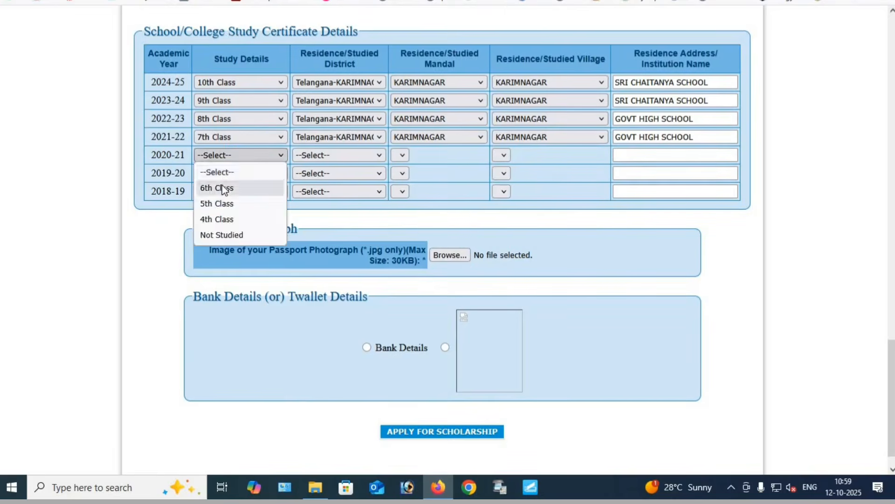
click(224, 185)
click(323, 157)
click(356, 325)
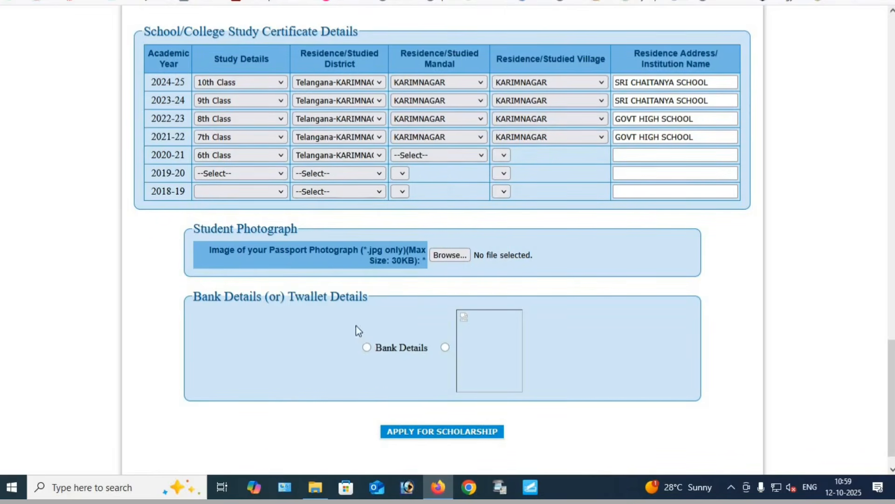
click(433, 158)
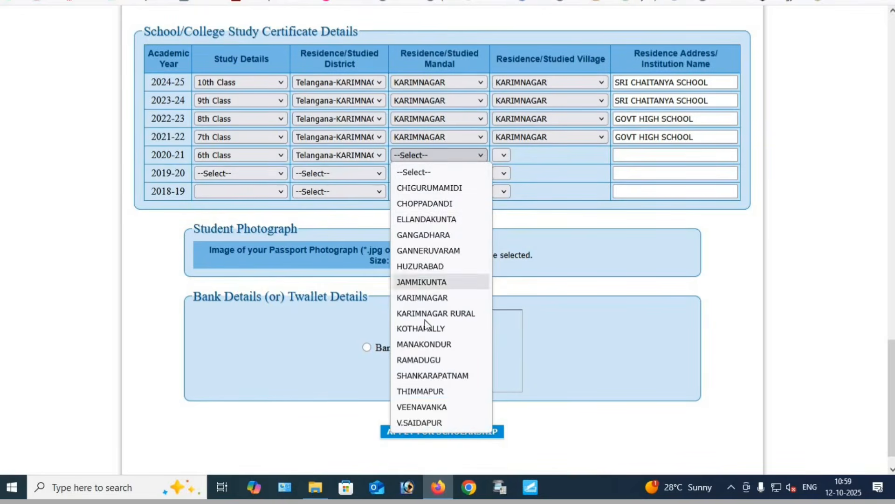
click(428, 295)
click(530, 155)
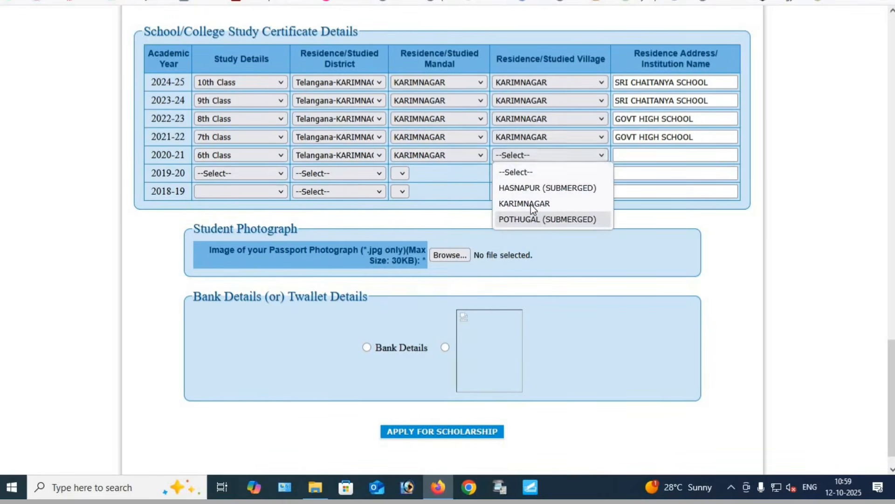
click(531, 203)
click(624, 156)
click(631, 169)
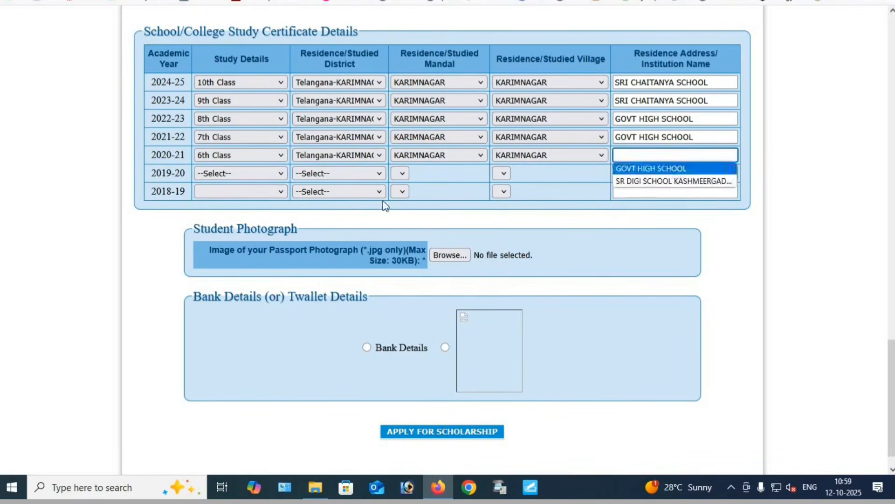
Fill in the 2019-20 study row with 5th Class, Telangana-KARIMNAGAR district, KARIMNAGAR mandal and village, and SRI CHAITANYA SCHOOL
click(219, 173)
click(214, 205)
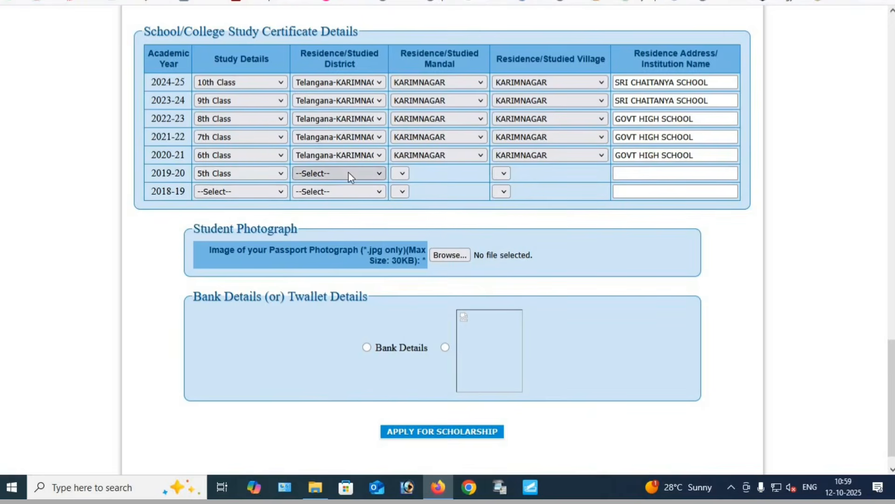
click(348, 172)
click(359, 346)
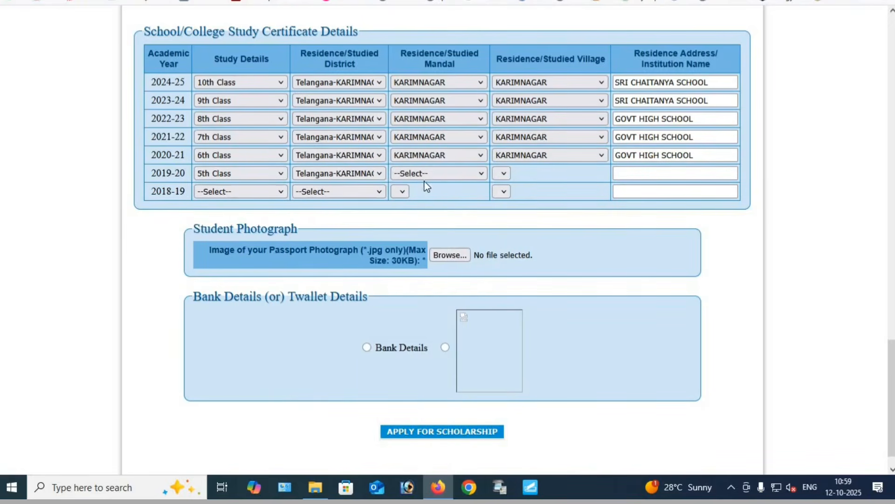
click(424, 176)
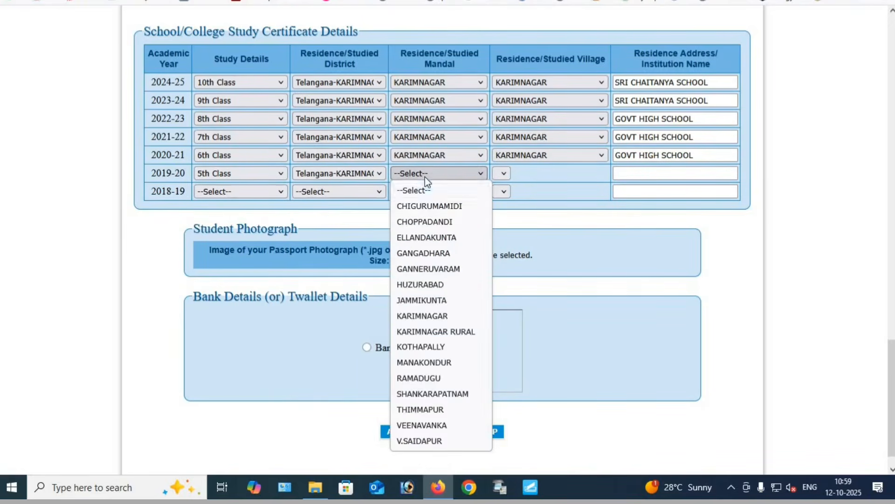
click(429, 316)
click(547, 174)
click(537, 223)
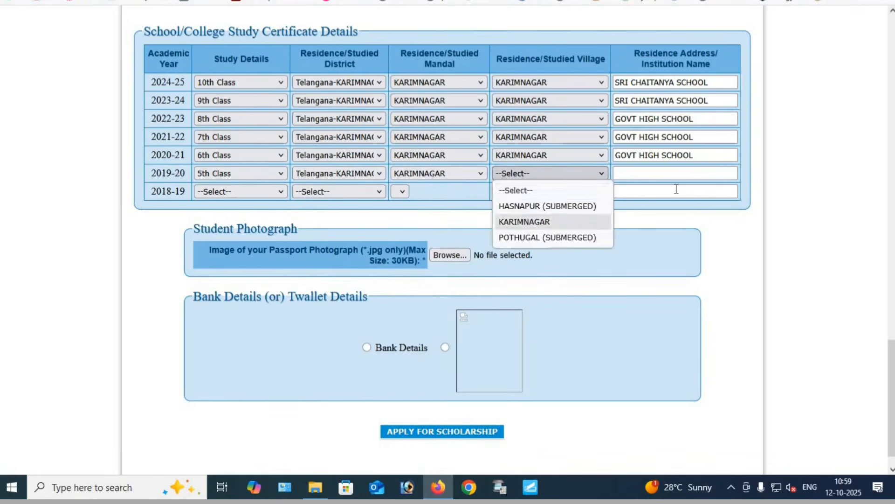
click(689, 174)
click(649, 187)
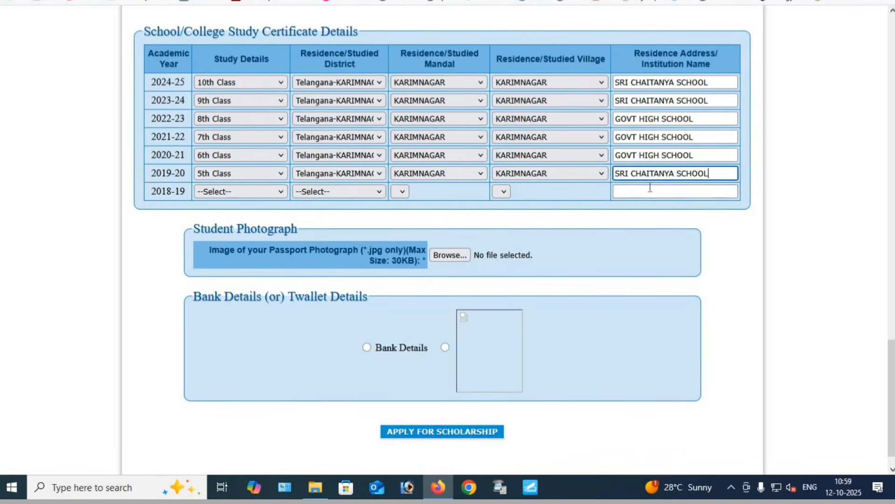
Fill in the 2018-19 study row with 4th Class, Telangana-KARIMNAGAR district, KARIMNAGAR mandal and village, and SREE CHAITANYA HIGH SCHOOL
click(246, 192)
click(235, 225)
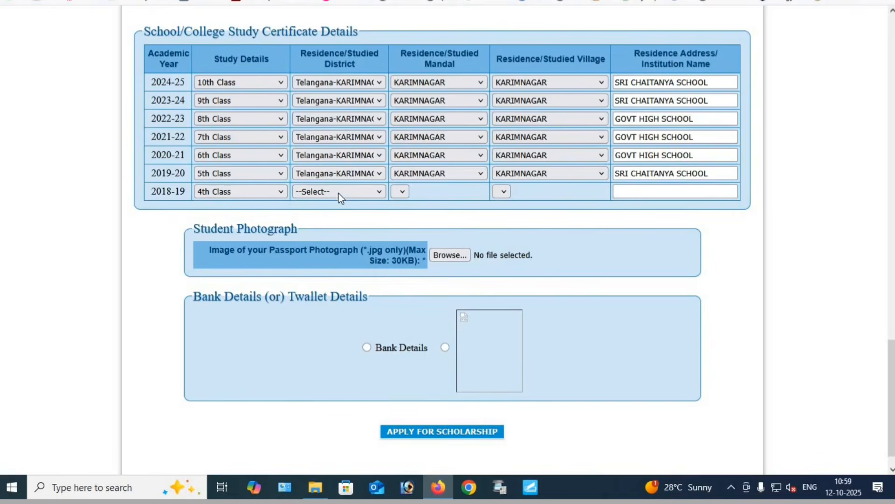
click(340, 192)
click(355, 366)
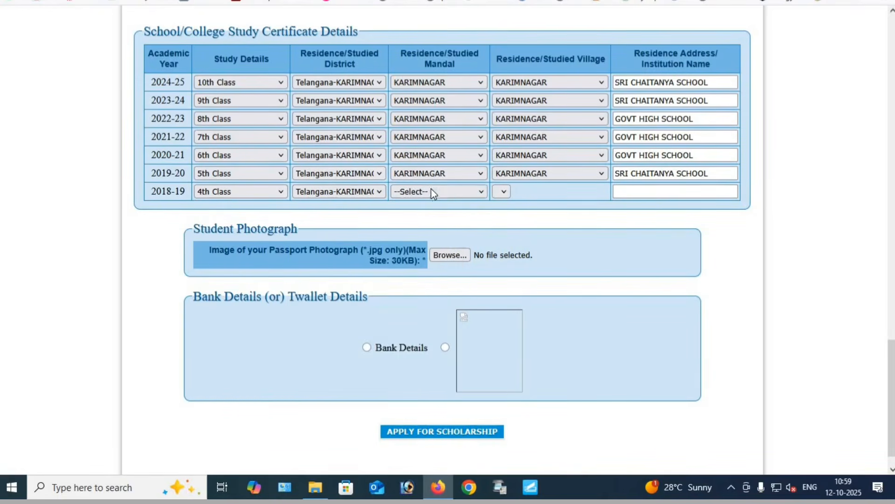
click(431, 190)
click(429, 334)
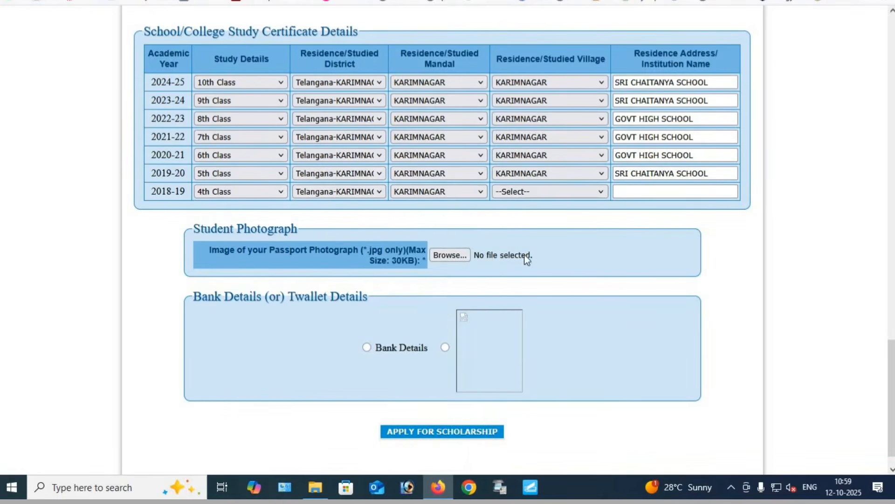
click(516, 196)
click(523, 239)
click(636, 191)
click(636, 205)
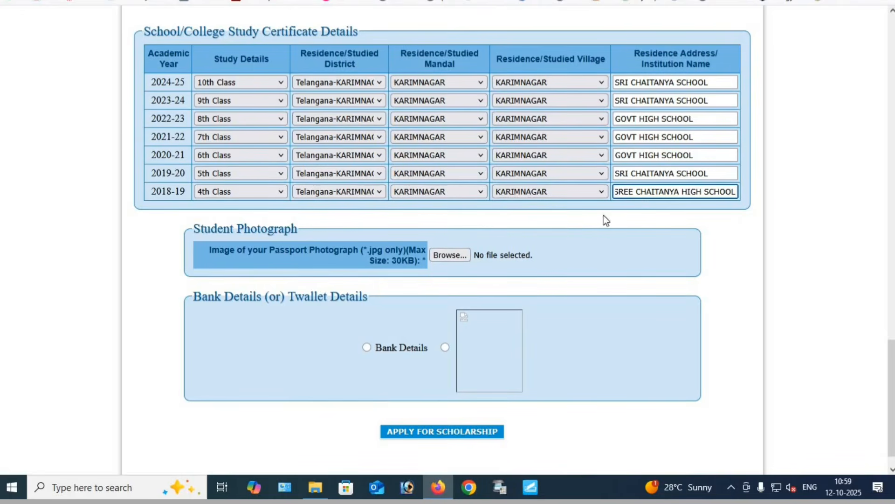
Attach the student's passport photograph as a .jpg file within the 30KB limit
drag(190, 228, 301, 229)
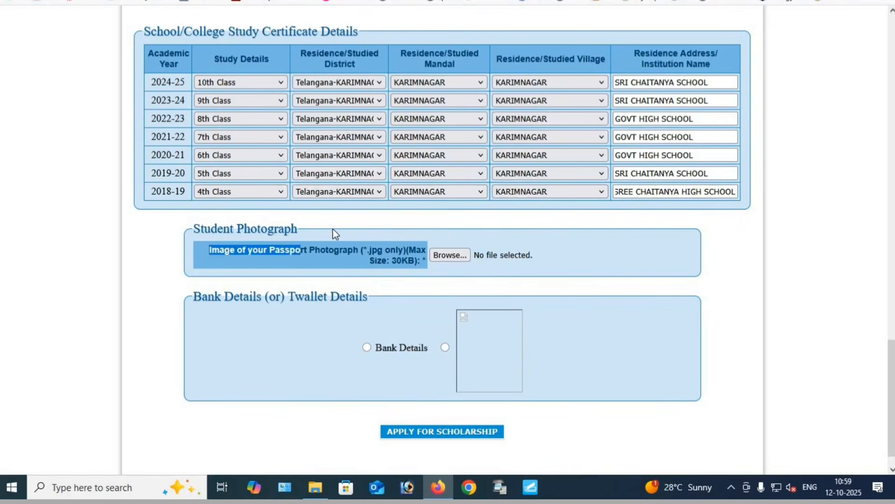
click(332, 229)
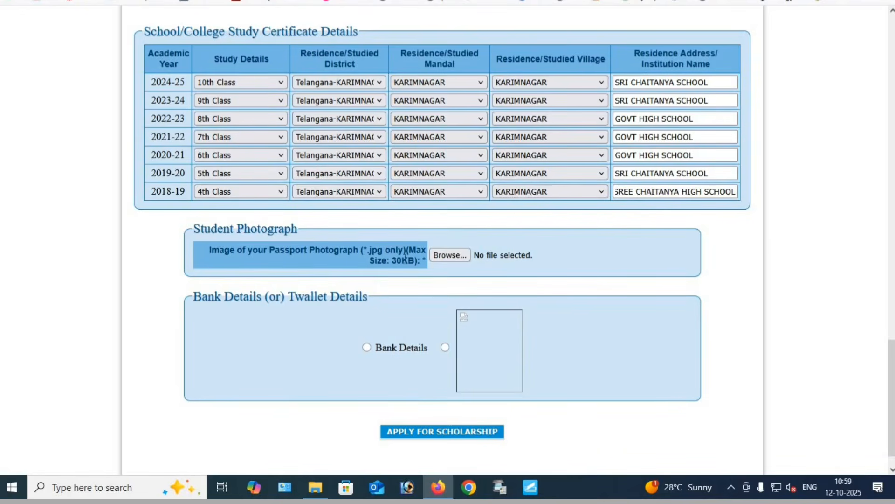
drag(386, 260, 415, 260)
click(439, 257)
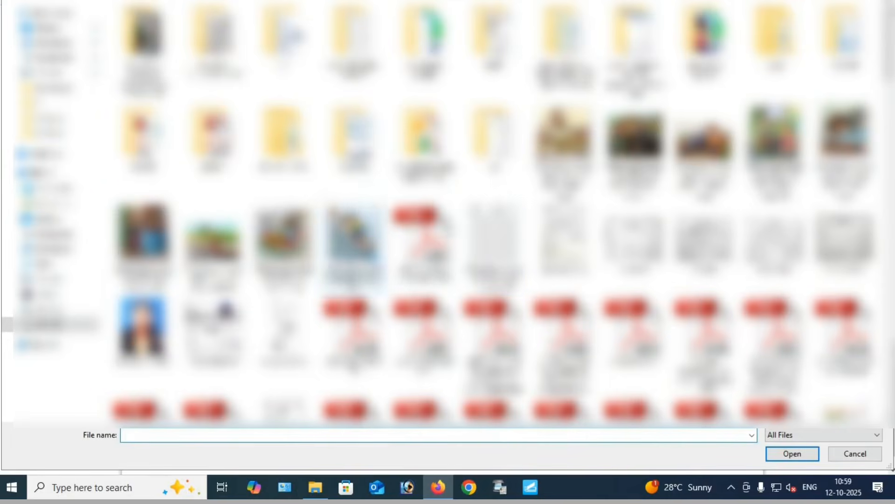
double_click(144, 330)
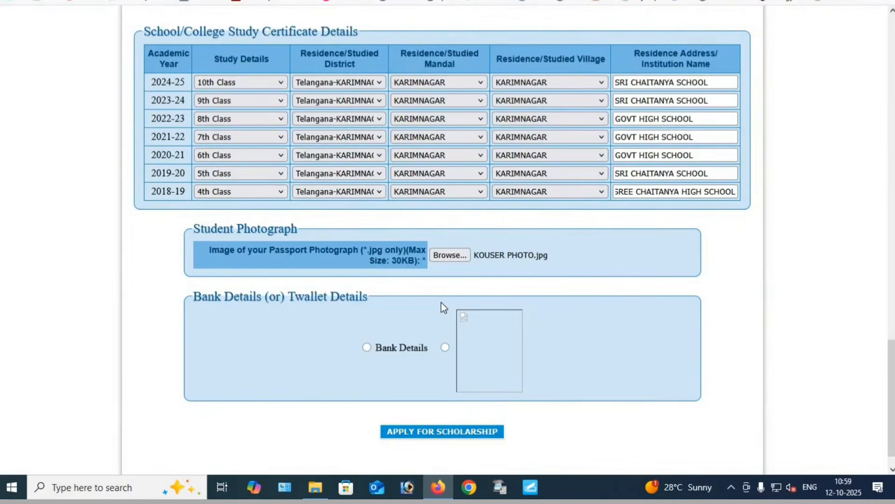
Choose Bank Details instead of Twallet for the payment and review the Confirm Bank Details section
drag(282, 301, 355, 313)
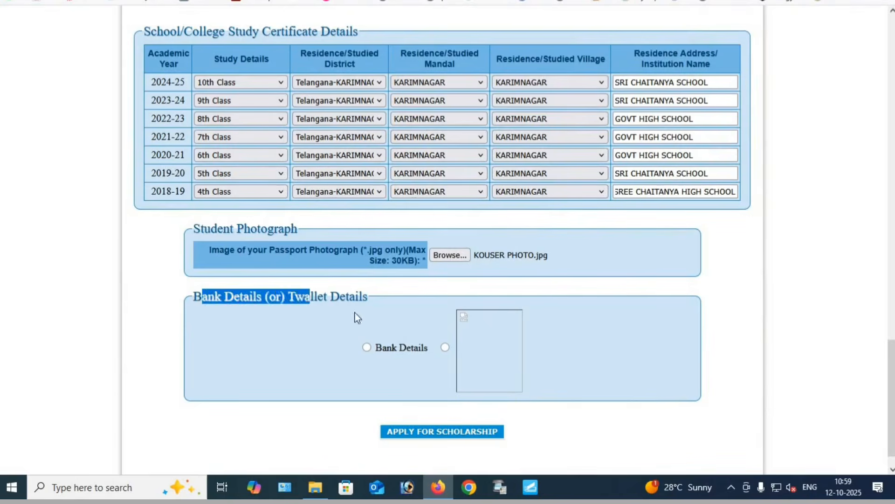
click(449, 305)
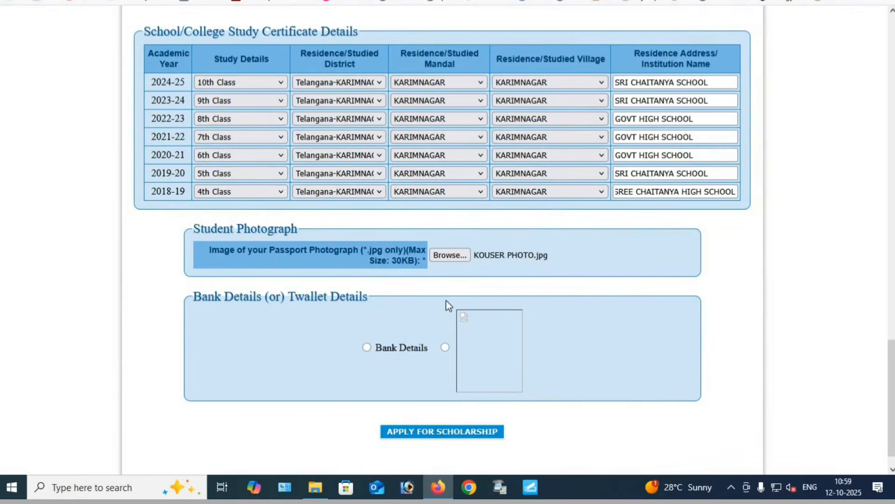
click(368, 348)
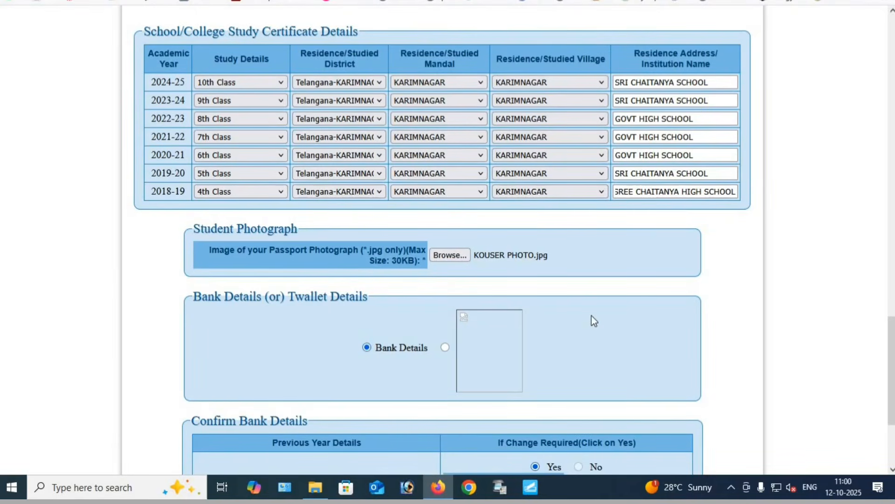
scroll(592, 315, down, 3)
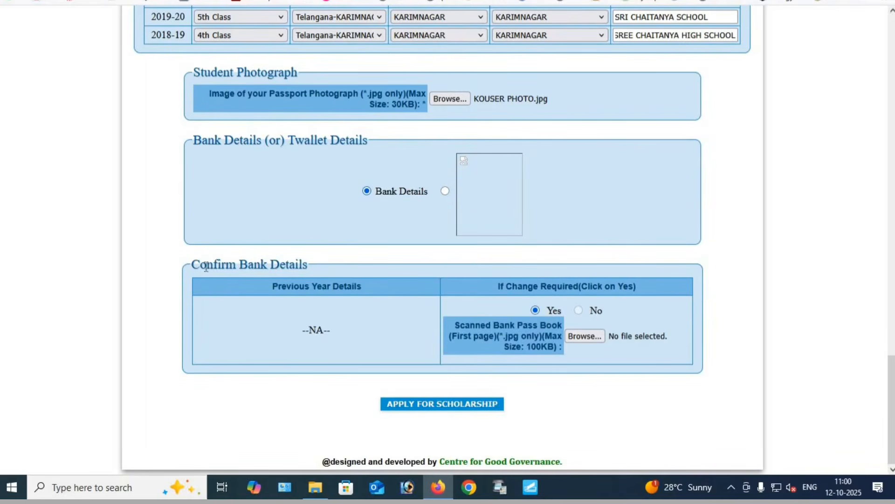
drag(206, 265, 332, 272)
click(330, 269)
drag(192, 265, 207, 265)
drag(275, 266, 340, 274)
click(464, 262)
Attach the scanned first page of the student's bank pass book as a .jpg file within the 100KB limit
drag(510, 344, 553, 349)
click(529, 344)
click(456, 322)
drag(456, 322, 578, 336)
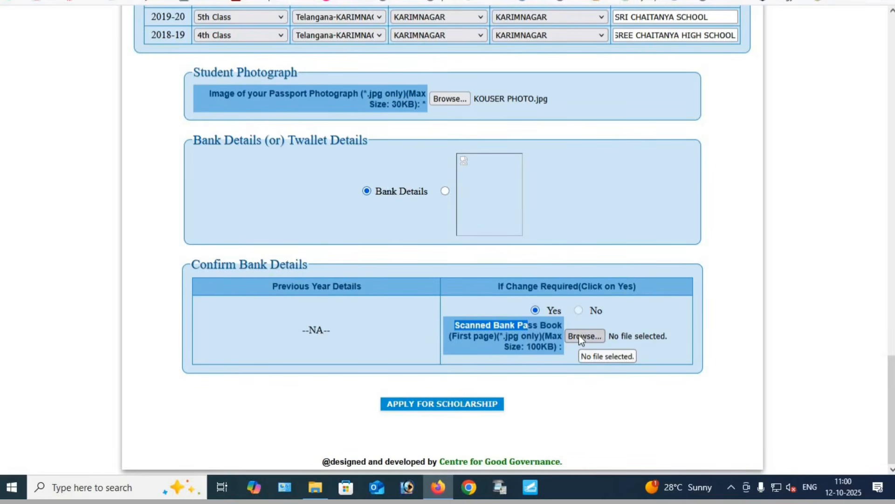
click(582, 337)
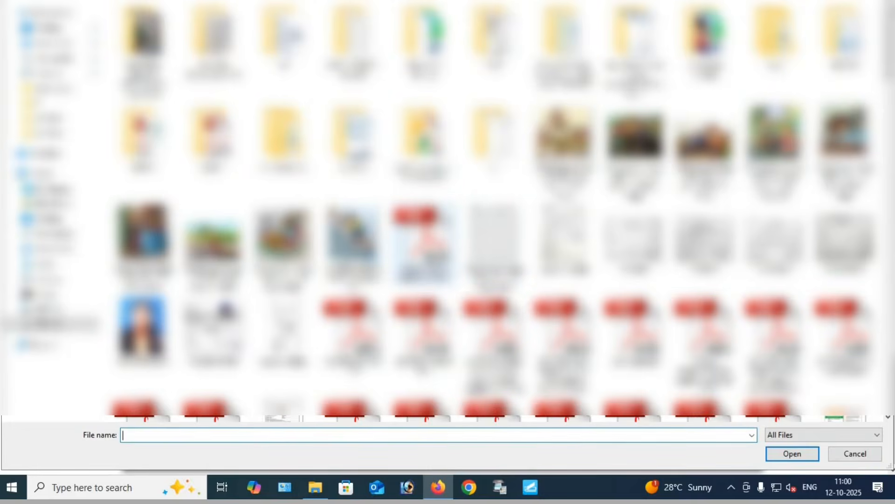
double_click(213, 338)
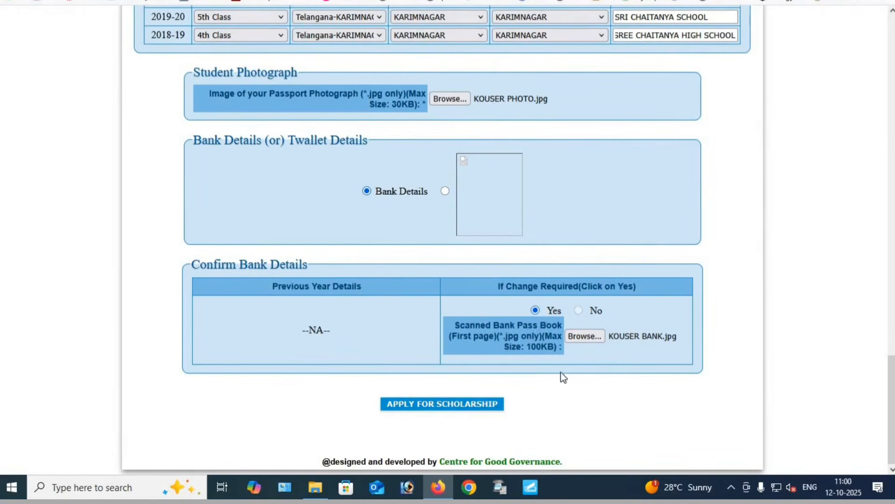
Submit the completed page to apply for the scholarship and decline saving the login password in the browser
click(421, 405)
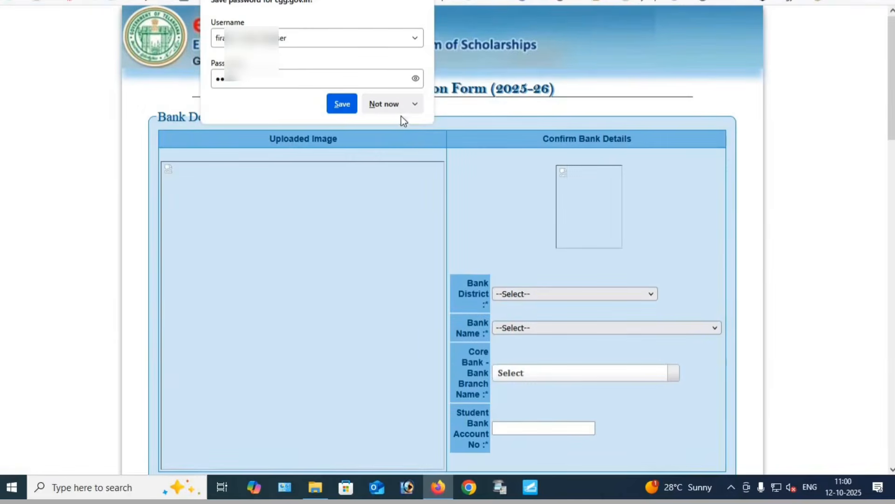
click(384, 104)
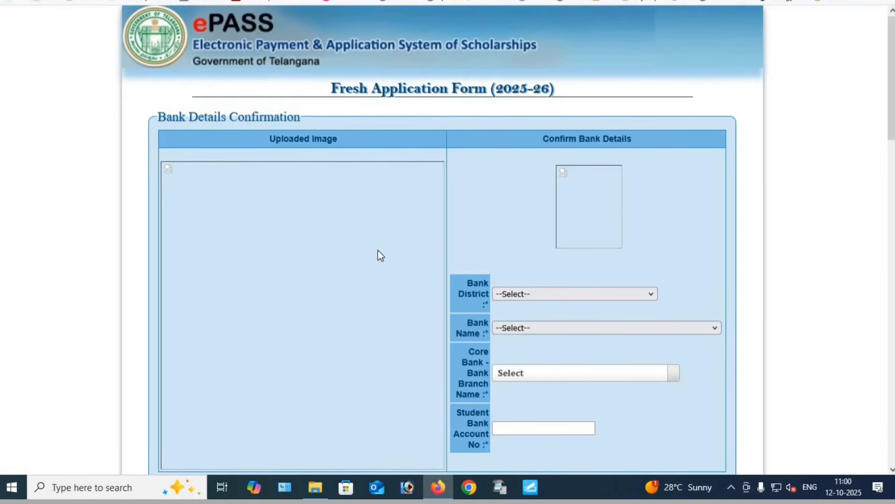
Set the bank district to Telangana-KARIMNAGAR and the bank name to INDIAN BANK in the bank details confirmation
scroll(354, 257, down, 3)
scroll(586, 234, down, 4)
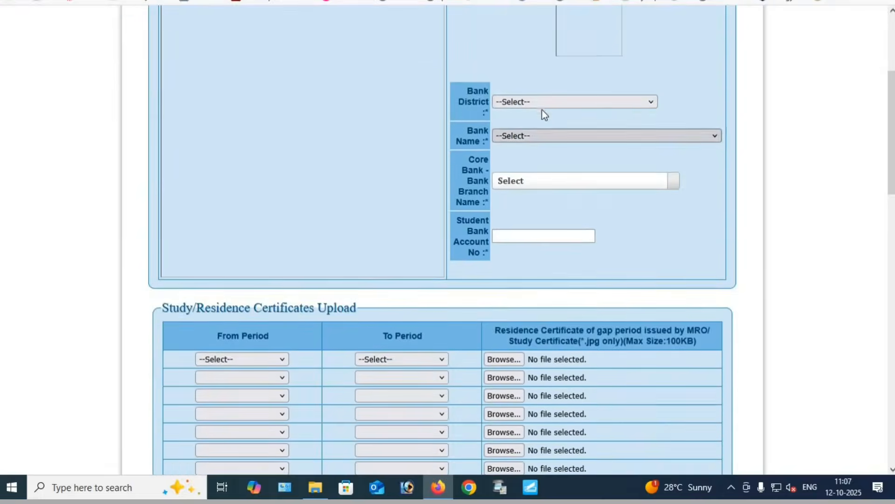
click(539, 104)
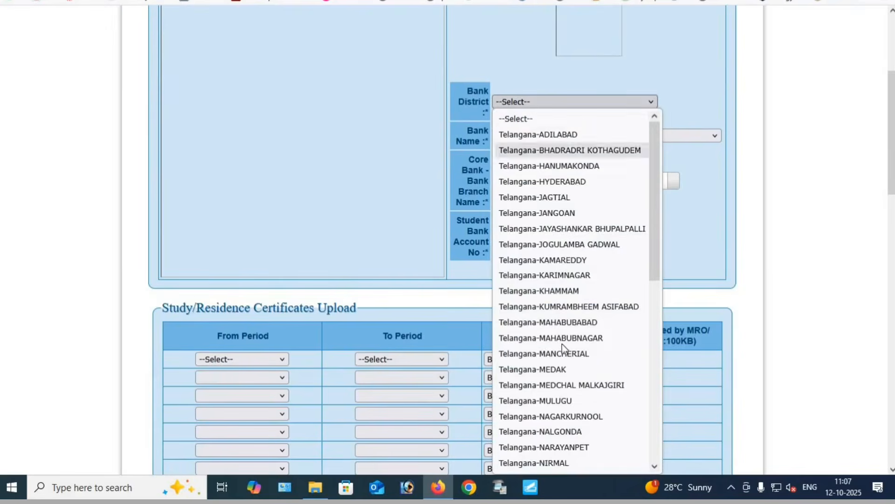
click(558, 276)
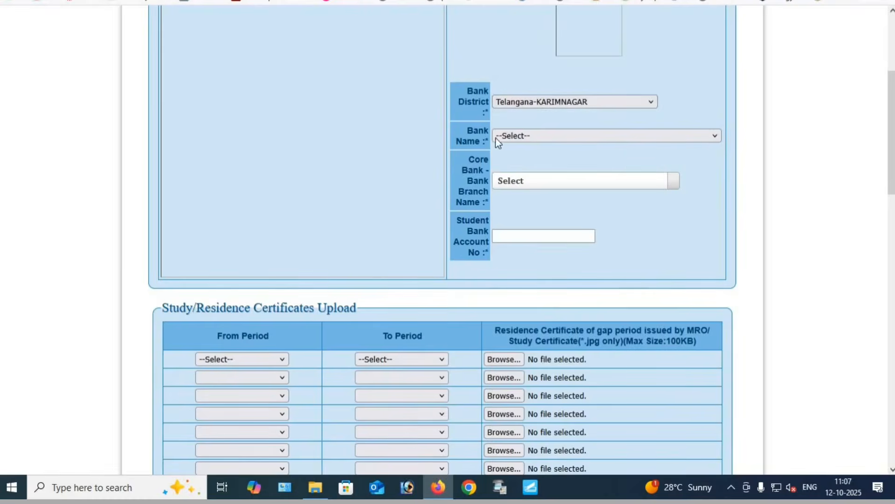
click(534, 136)
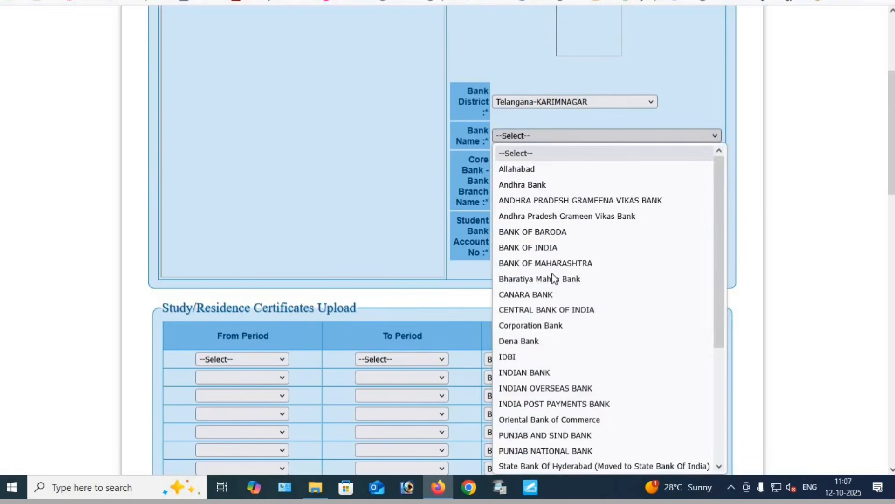
click(529, 373)
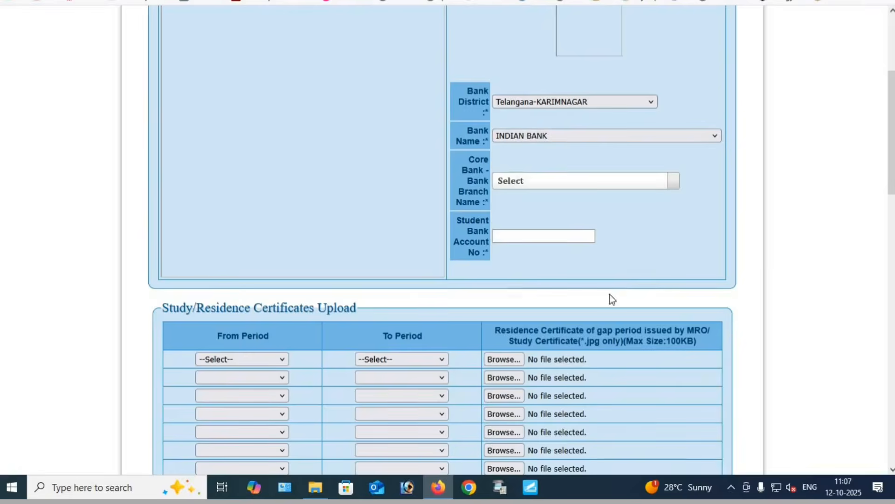
Find the bank branch by its code IDIB000K021 and choose IDIB000K021-(KARIMNAGAR) as the core bank branch
click(523, 182)
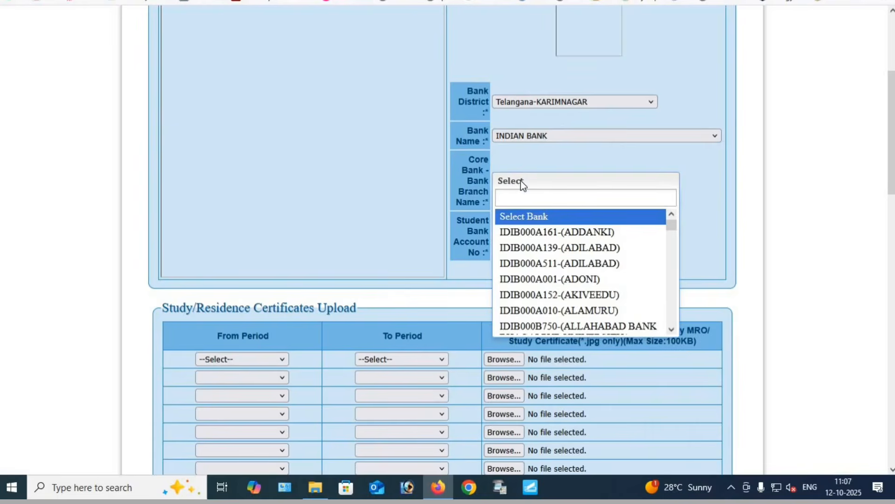
text(IC)
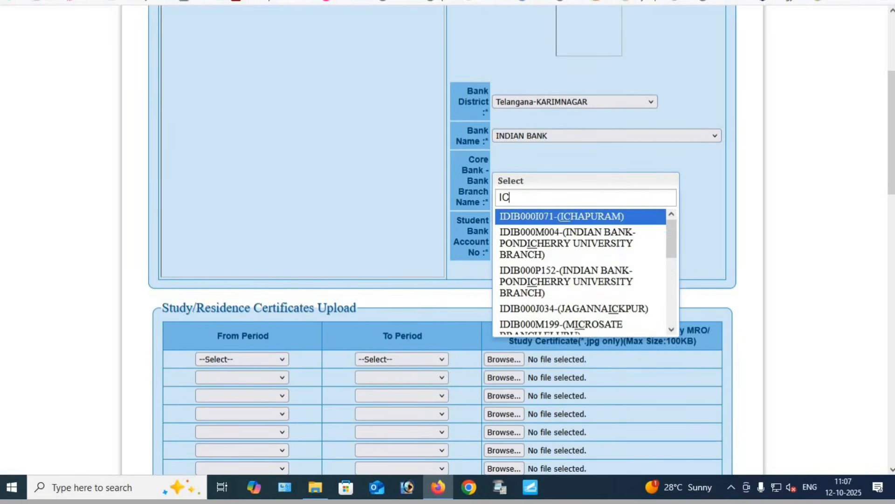
key(BackSpace)
text(DIB0)
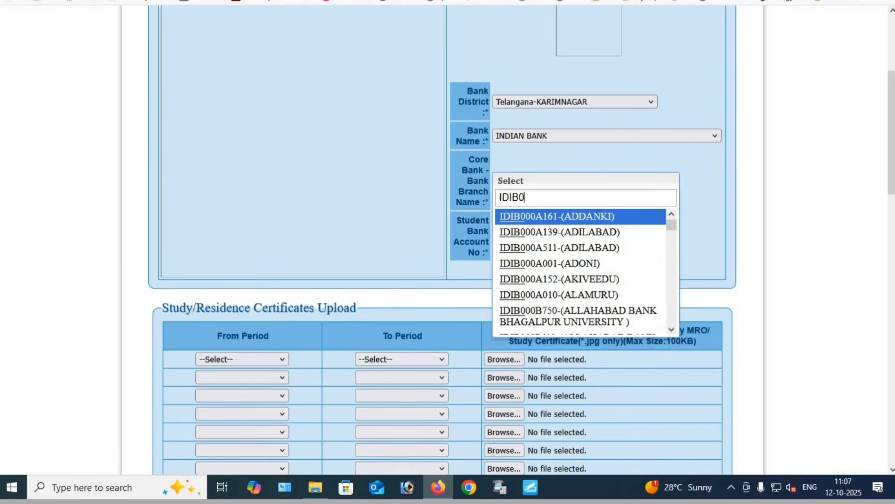
text(00K021)
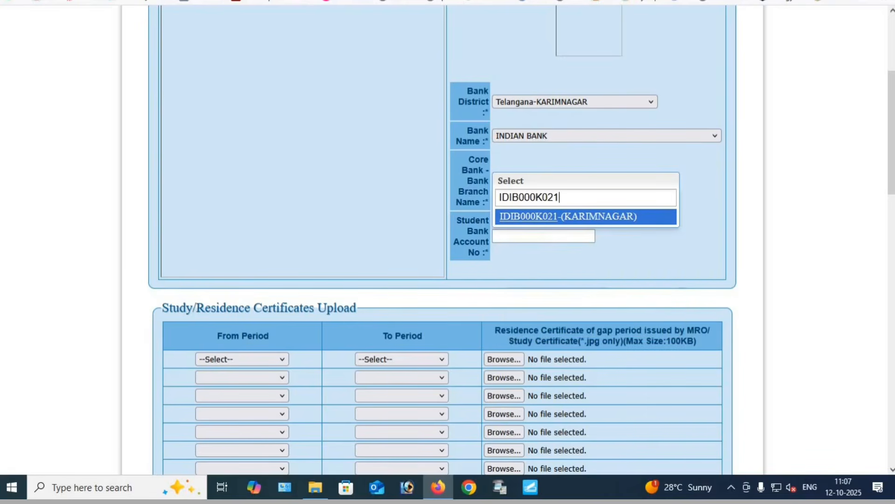
click(547, 216)
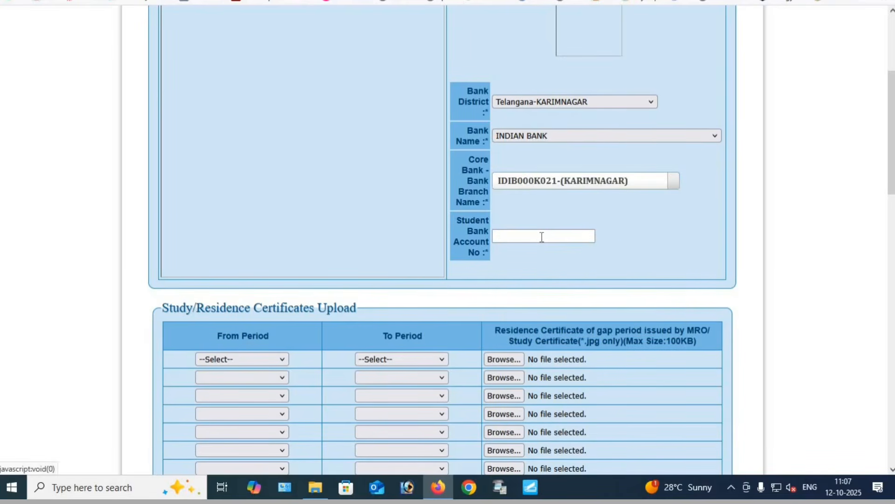
Fill in the student's bank account number from the saved entries
click(539, 236)
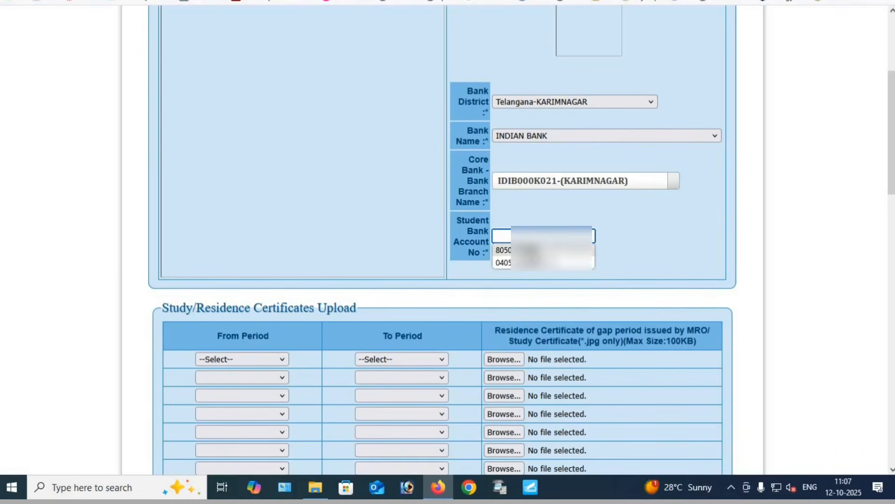
click(539, 249)
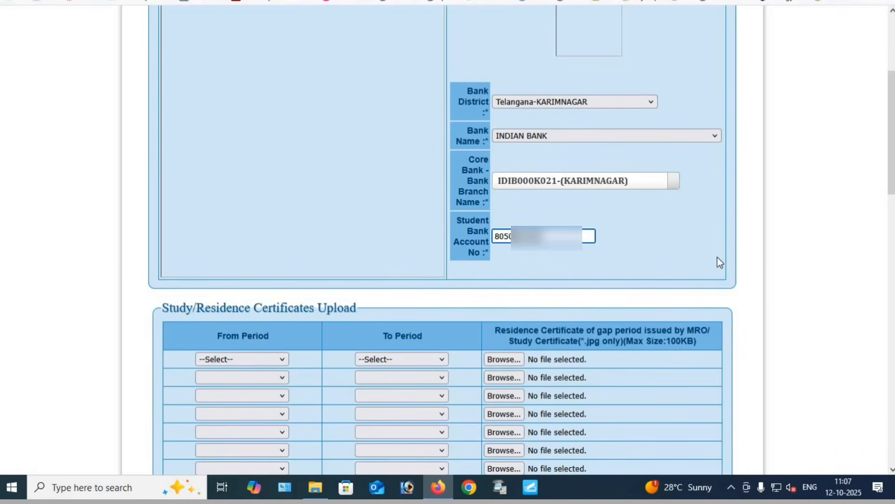
click(650, 249)
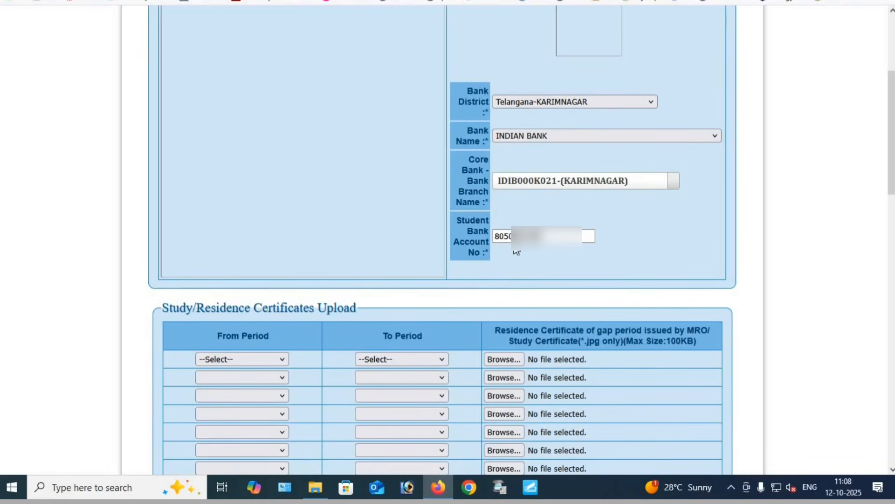
Set the first row of the study/residence certificates to run from 4th Class to 4th Class
scroll(516, 283, down, 5)
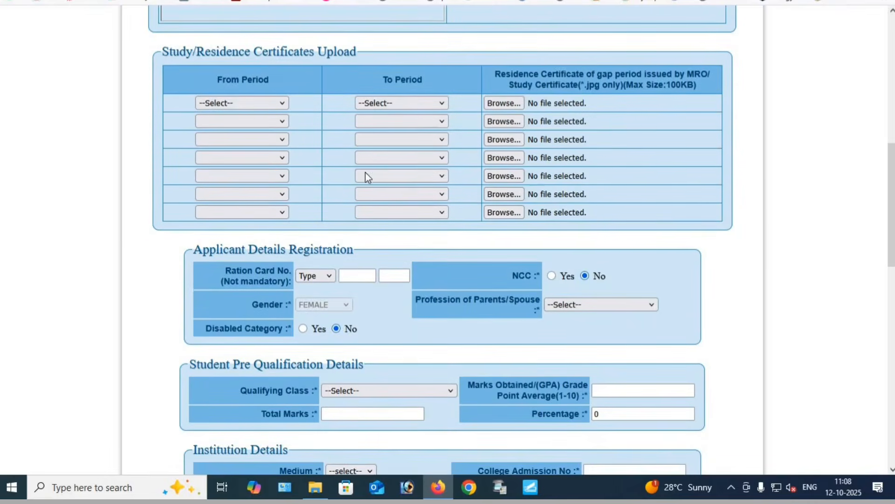
drag(162, 59, 261, 52)
click(259, 53)
click(231, 104)
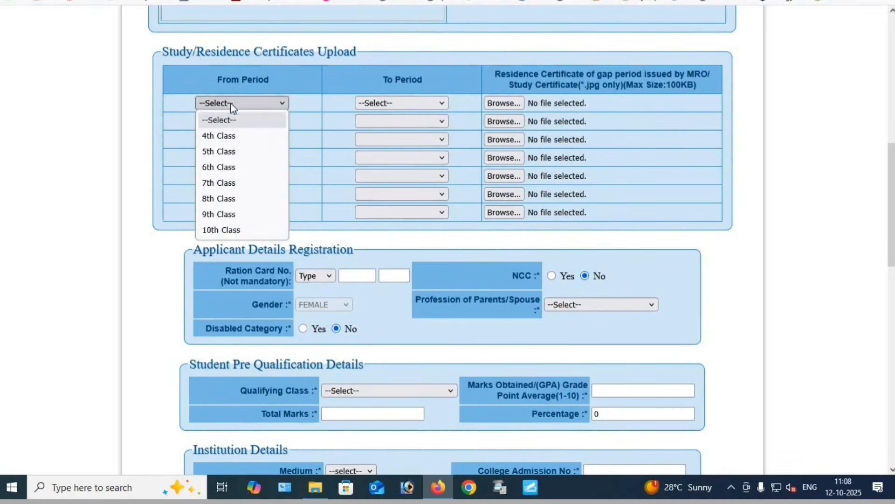
click(232, 137)
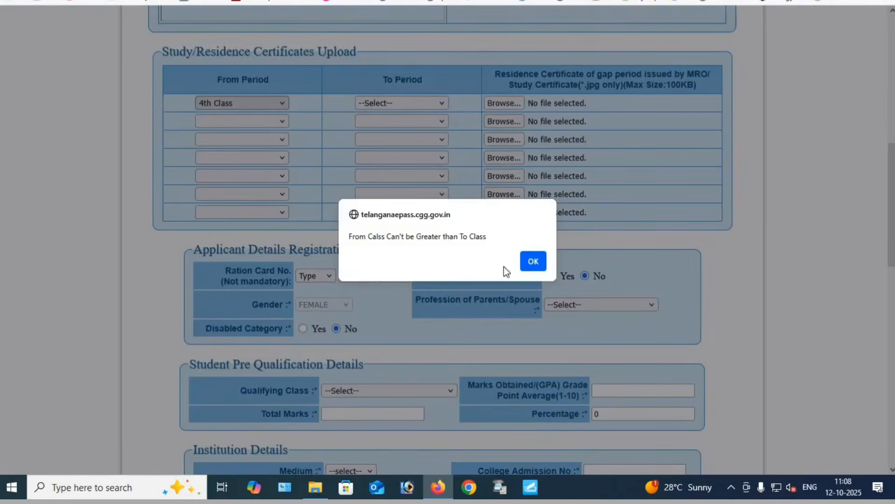
click(533, 261)
click(390, 104)
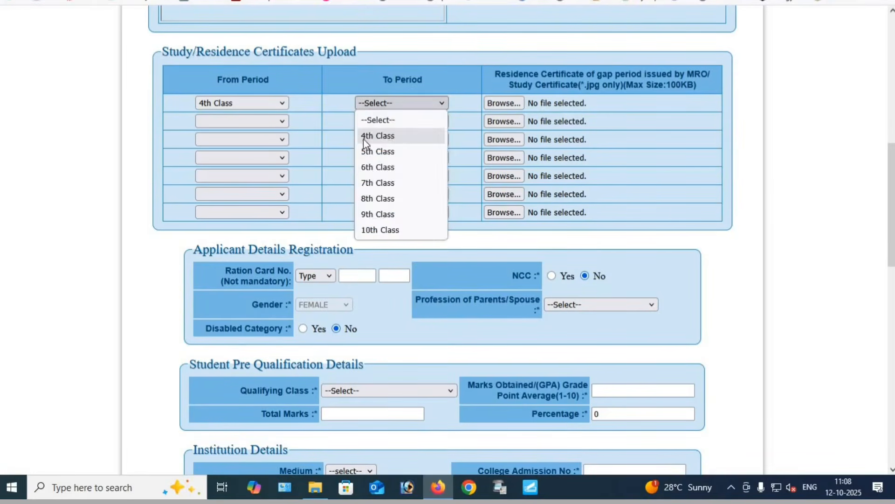
click(366, 136)
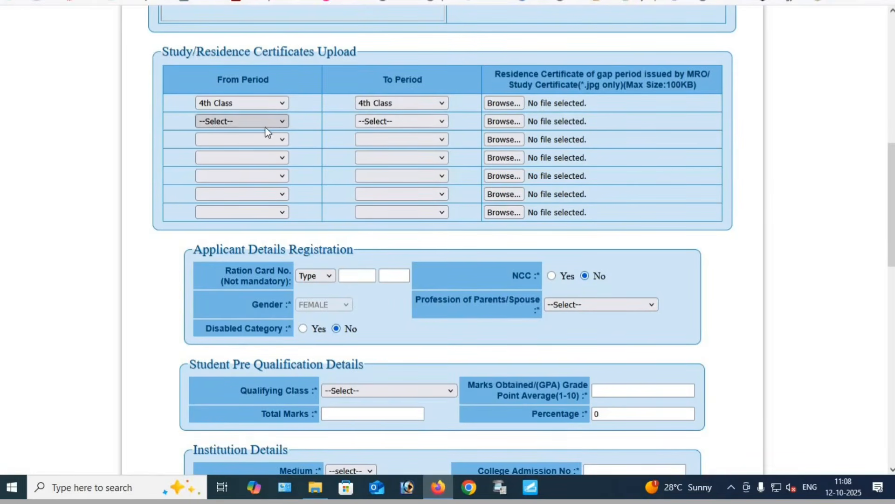
Set the second certificate row to run from 5th Class to 5th Class
click(257, 121)
click(262, 150)
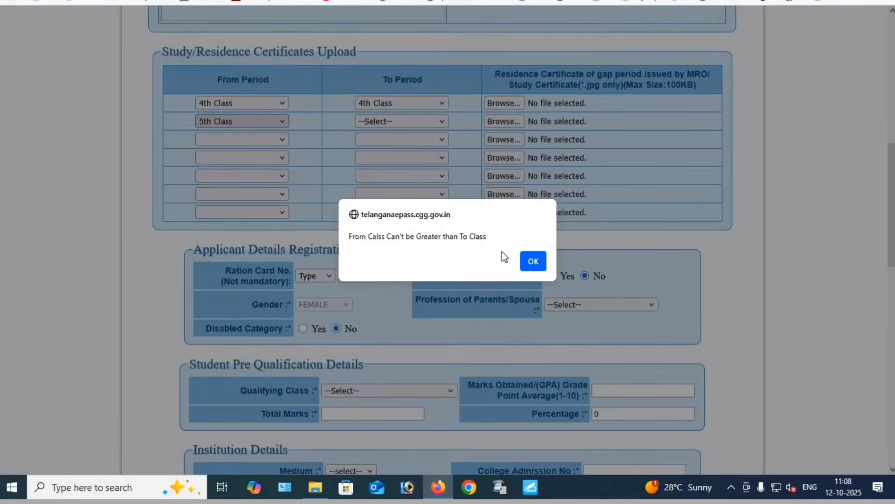
click(527, 261)
click(379, 121)
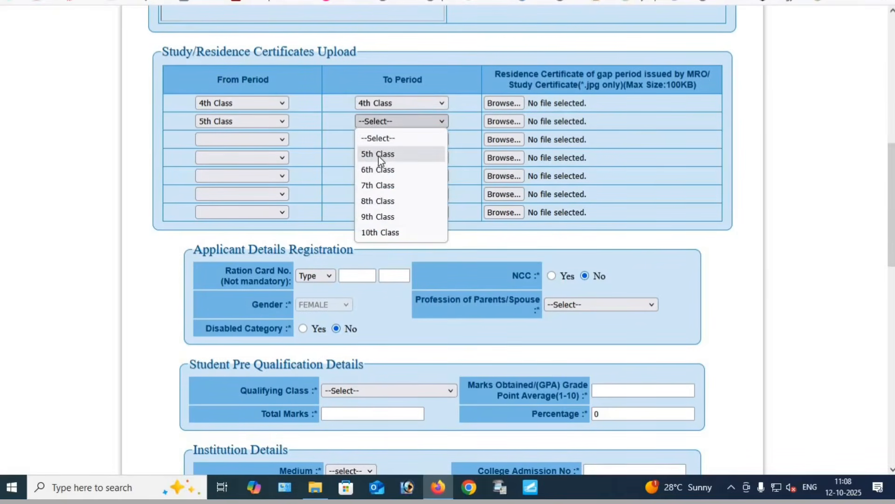
click(379, 154)
Set the third certificate row to run from 6th Class to 8th Class
click(237, 140)
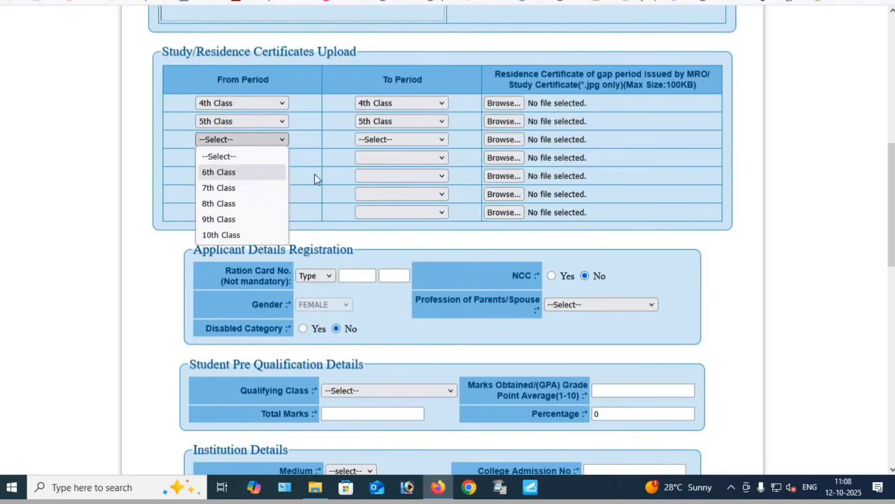
click(219, 170)
click(529, 264)
click(394, 139)
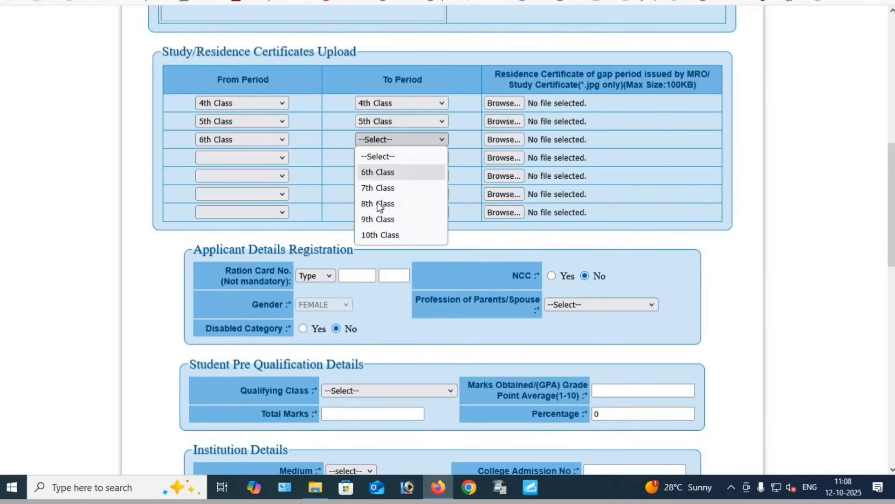
click(378, 204)
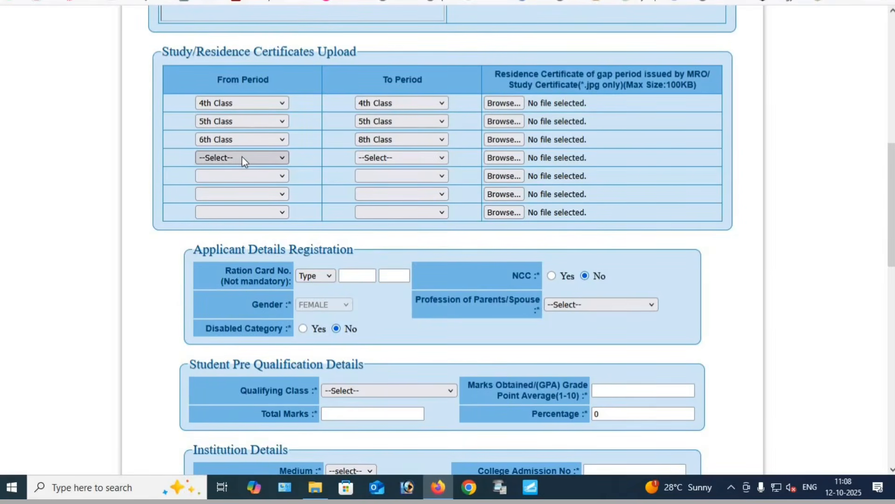
Set the fourth certificate row to run from 9th Class to 10th Class
click(236, 158)
click(256, 190)
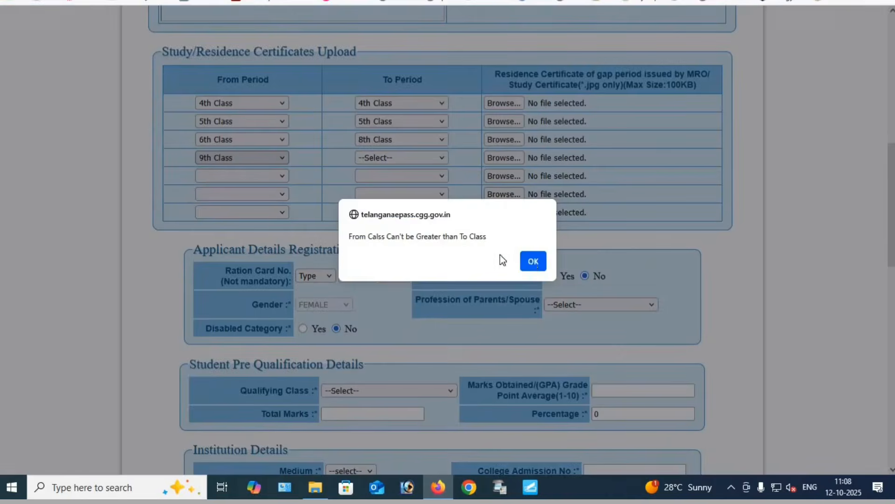
click(530, 260)
click(372, 157)
click(376, 206)
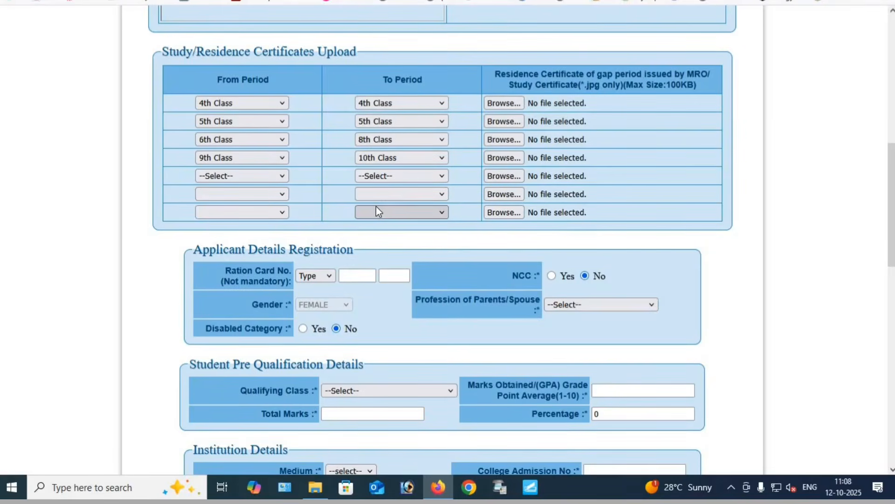
Attach 4 STUDY.jpg to the 4th Class certificate row and 5 STUDY.jpg to the 5th Class row
click(502, 103)
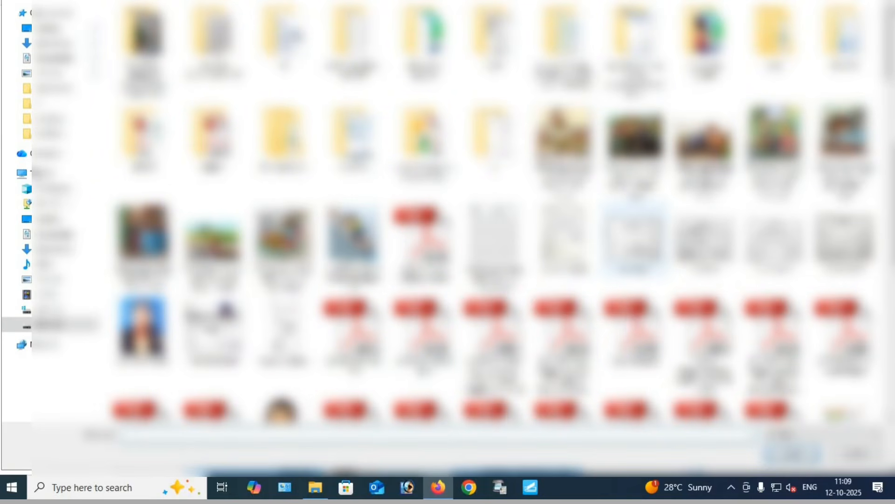
click(634, 246)
double_click(634, 245)
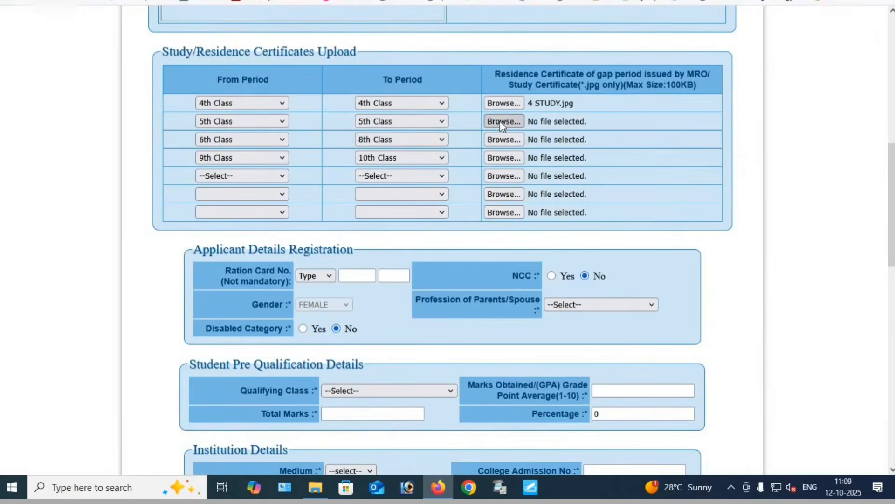
click(503, 121)
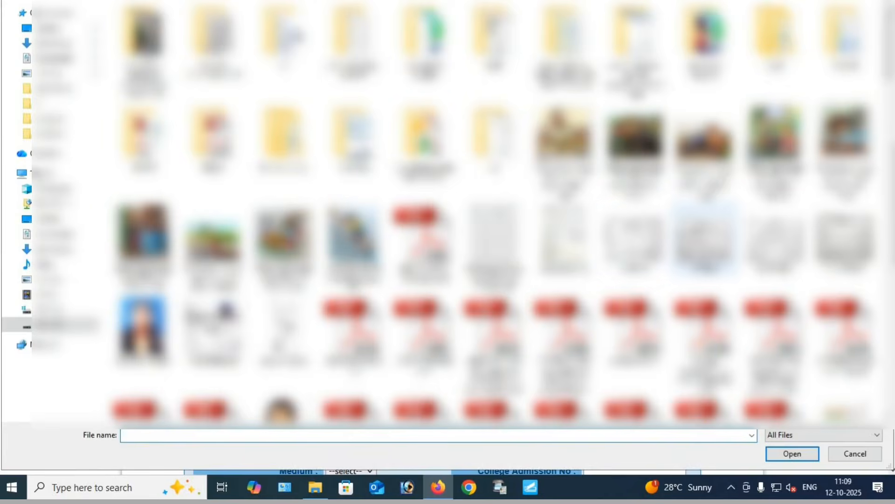
click(705, 238)
double_click(705, 239)
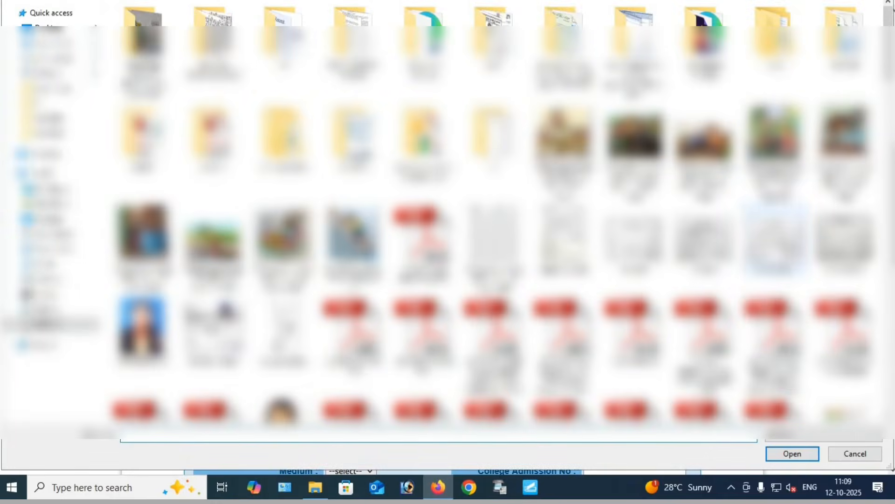
Attach 6-8 STUDY.jpg to the 6th to 8th Class row and the matching study certificate to the 9th to 10th Class row
double_click(774, 241)
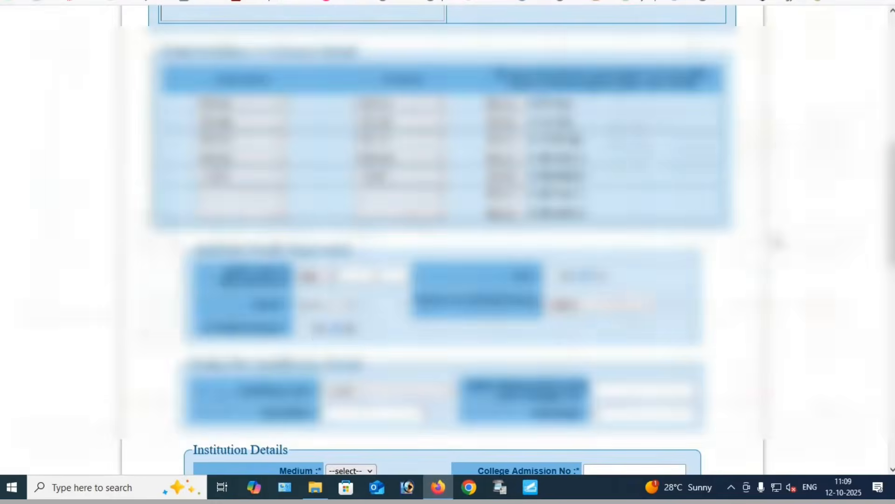
click(503, 158)
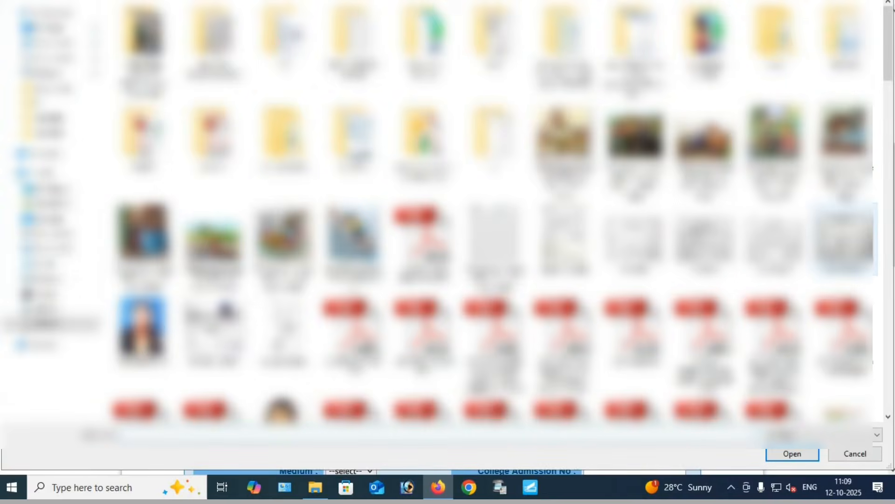
double_click(840, 240)
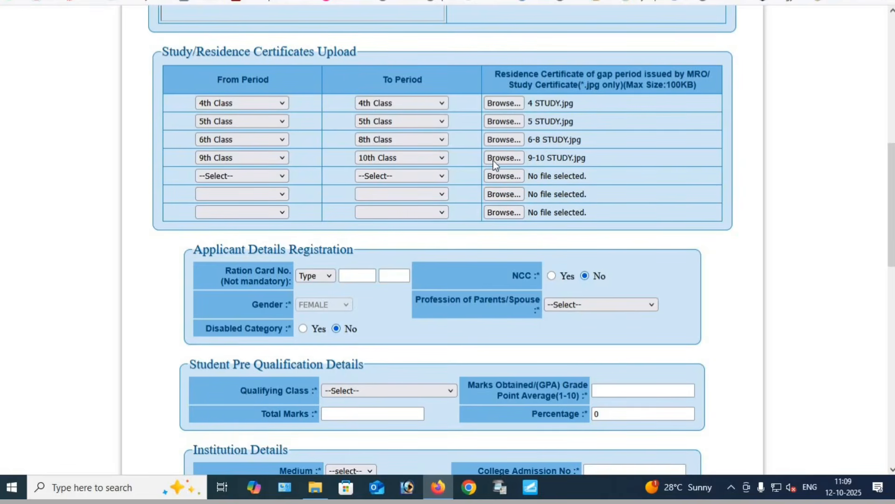
In the applicant details, keep NCC at No and set the profession of parents/spouse to DAILY WAGES WORKER
scroll(493, 259, down, 4)
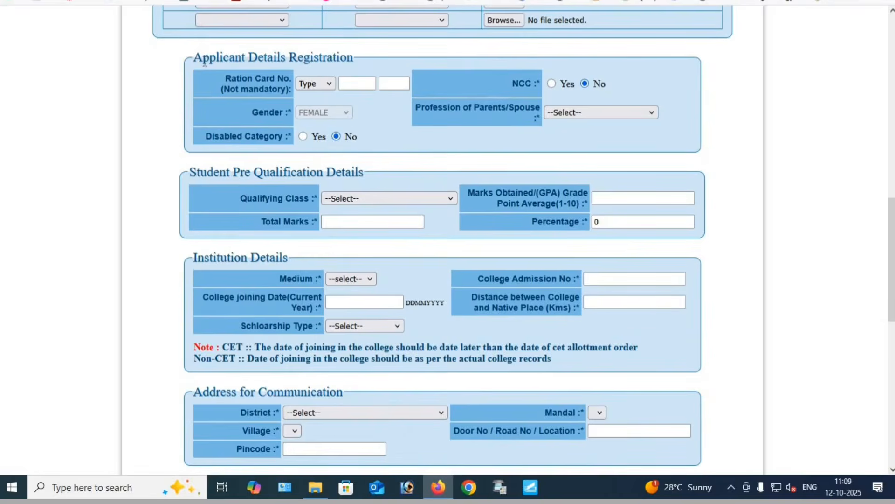
drag(203, 59, 362, 59)
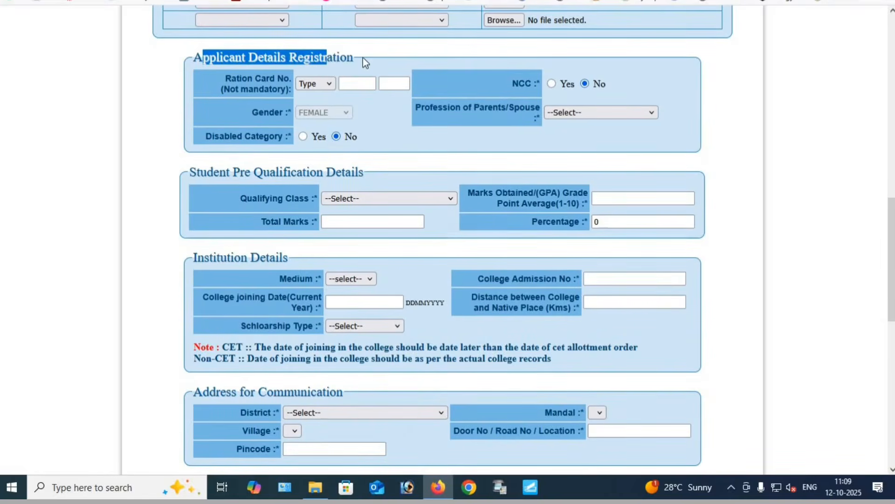
click(363, 57)
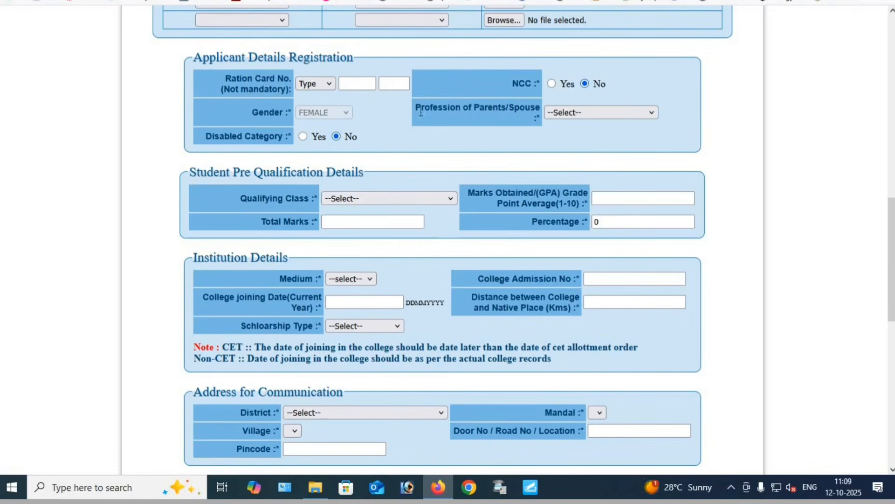
drag(231, 78, 280, 83)
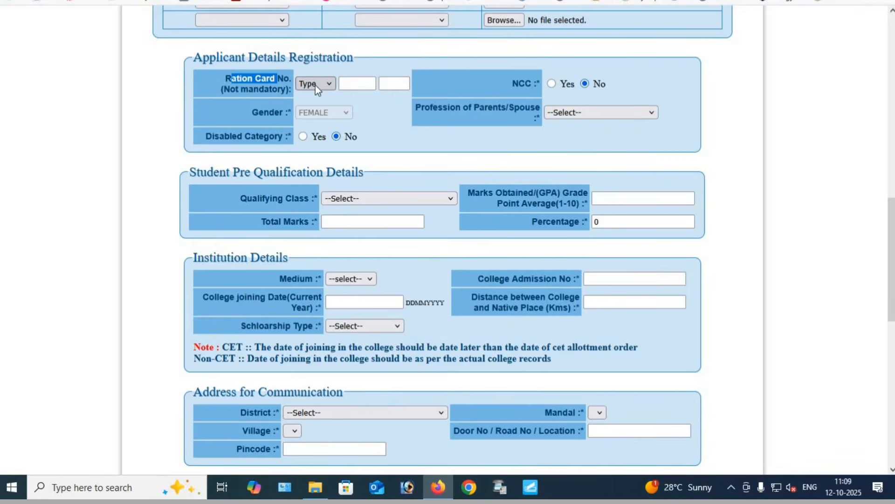
click(372, 99)
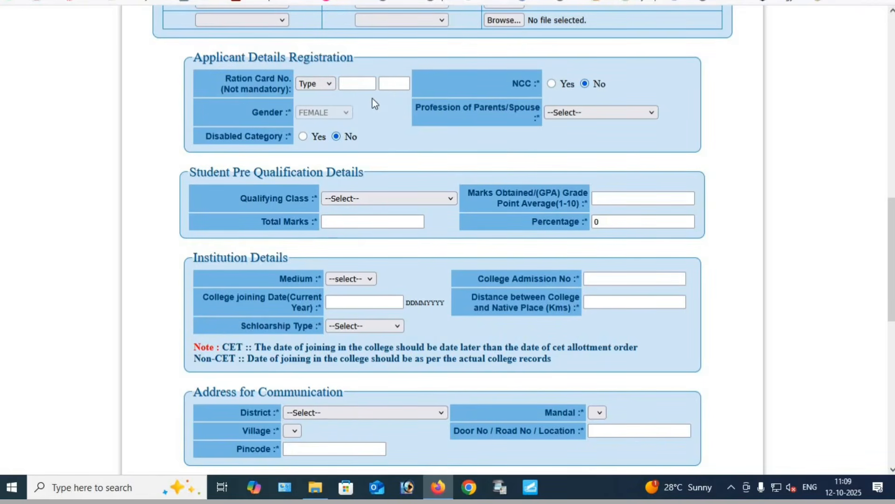
click(551, 83)
click(585, 84)
drag(424, 108, 505, 112)
click(505, 113)
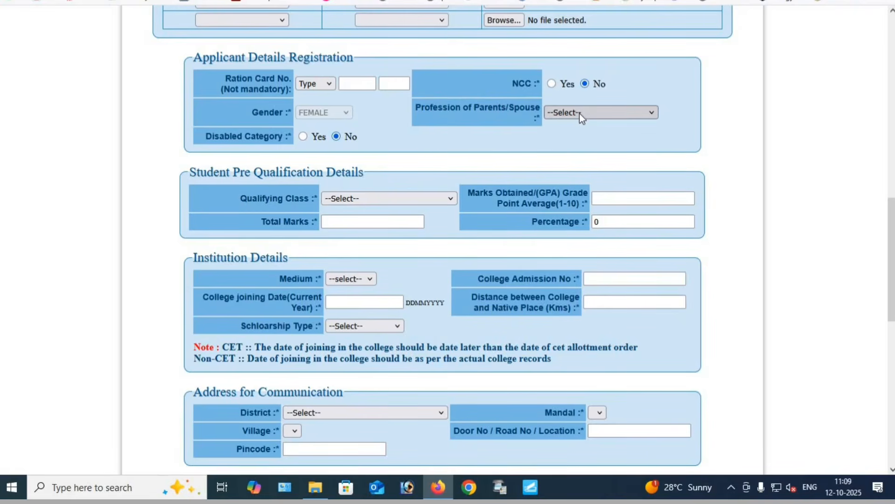
click(581, 113)
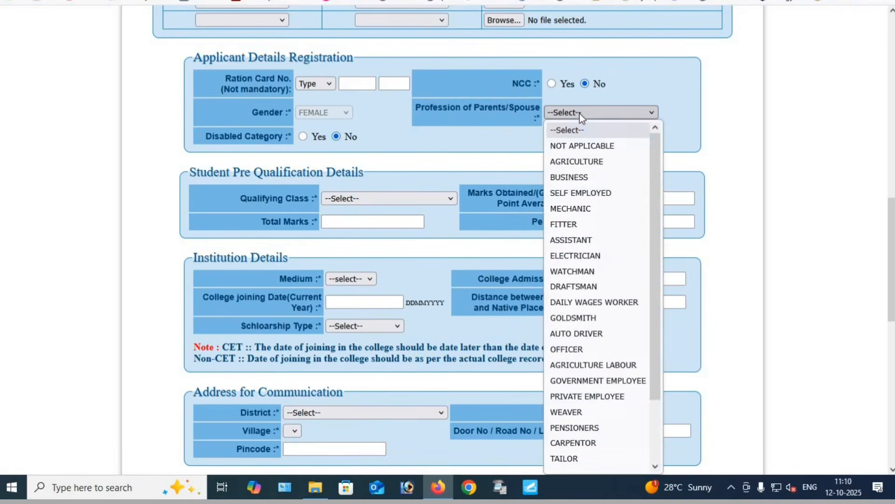
click(603, 302)
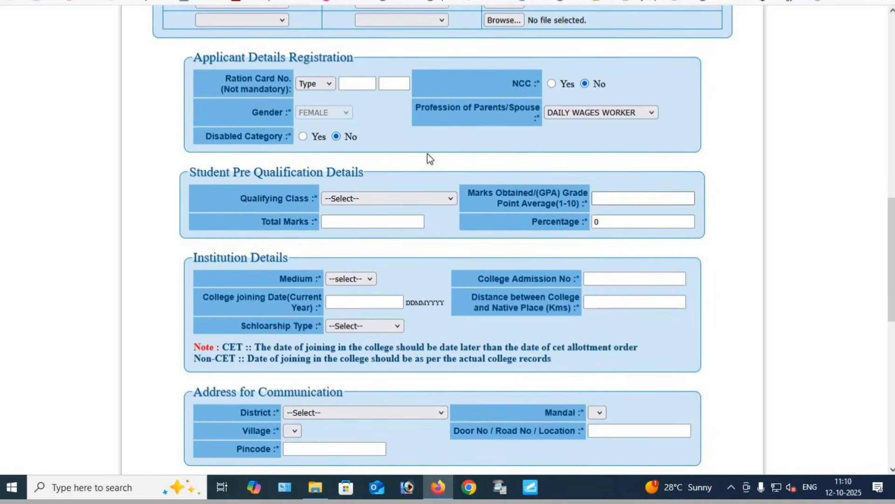
Switch Disabled Category to Yes to examine the disability detail fields, and set it back to No
drag(204, 139, 270, 141)
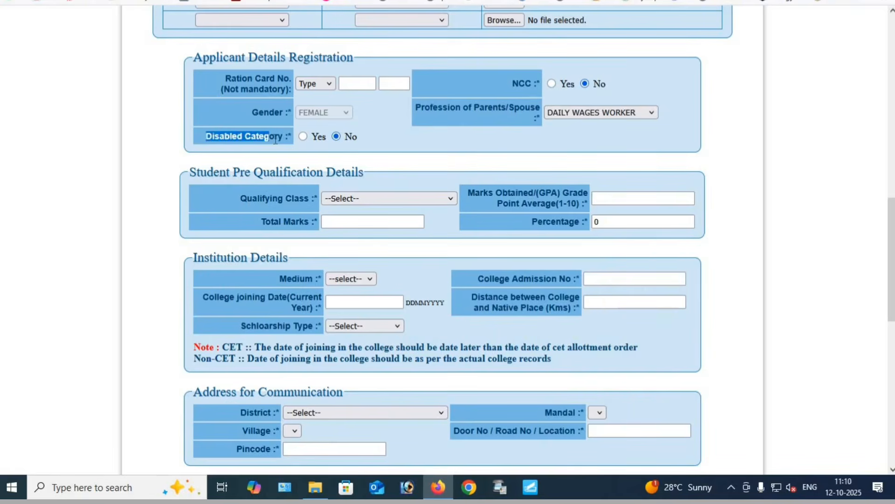
click(303, 141)
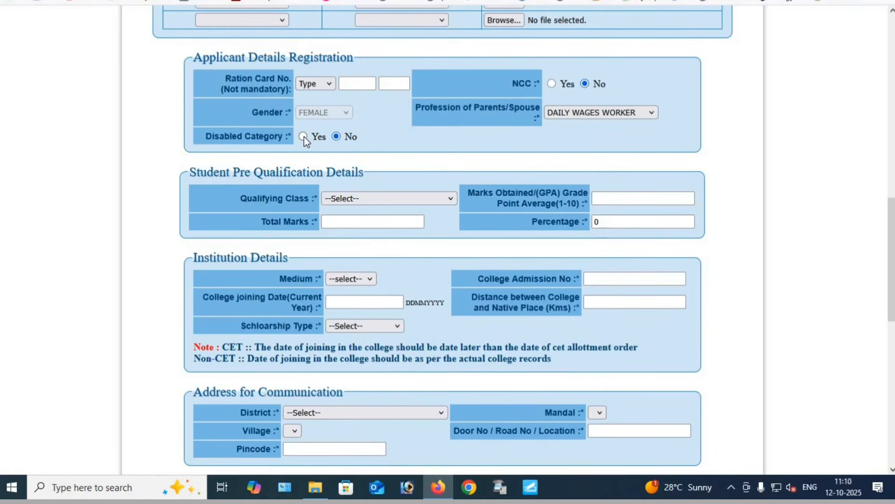
click(303, 137)
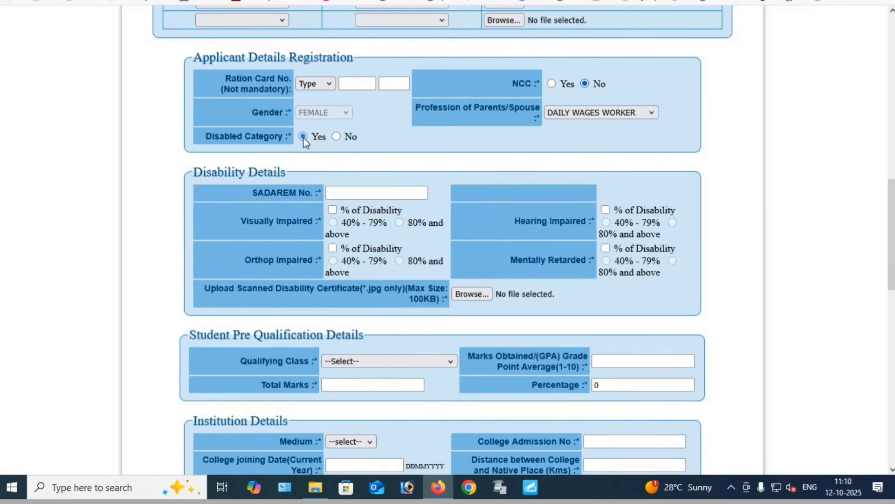
drag(225, 138, 294, 140)
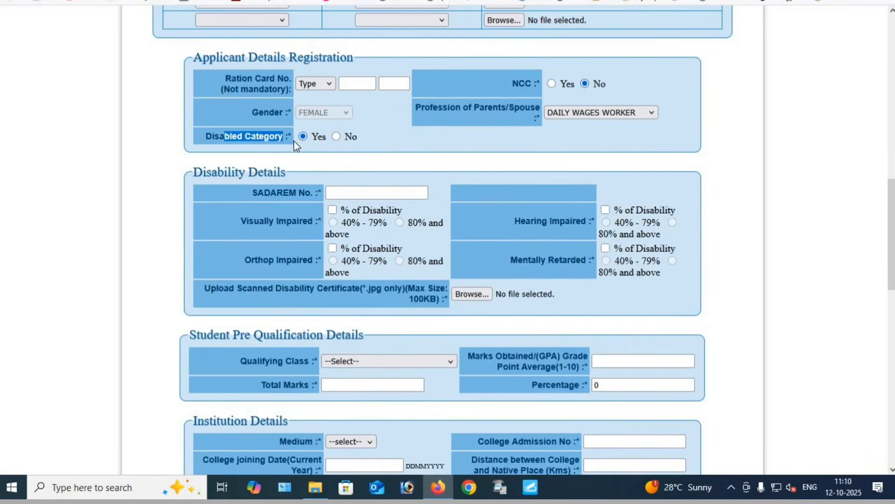
drag(219, 172, 290, 192)
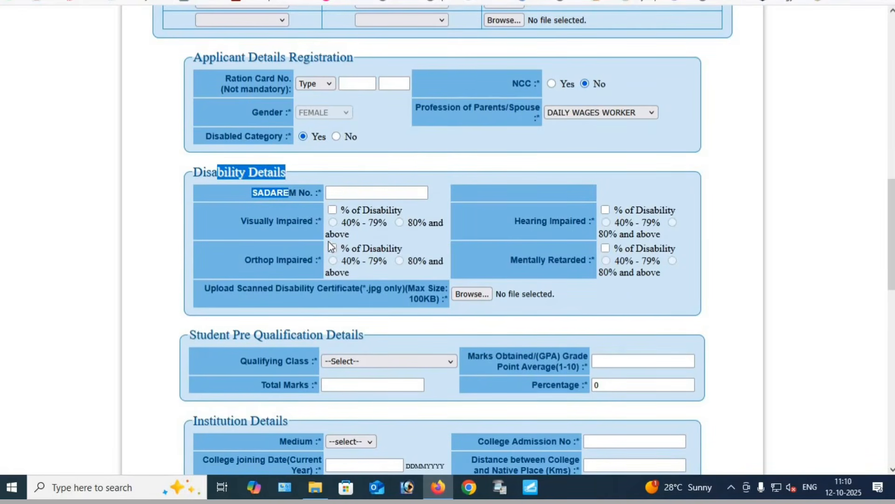
drag(269, 221, 421, 228)
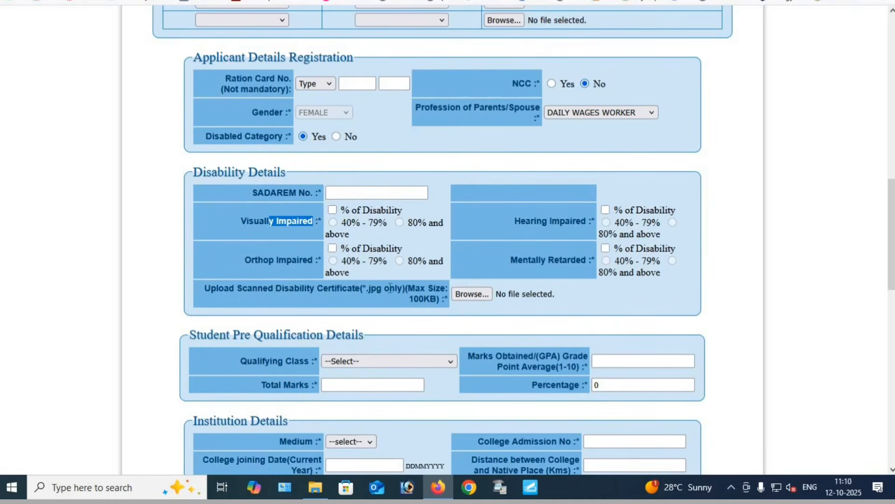
drag(306, 288, 408, 300)
click(414, 302)
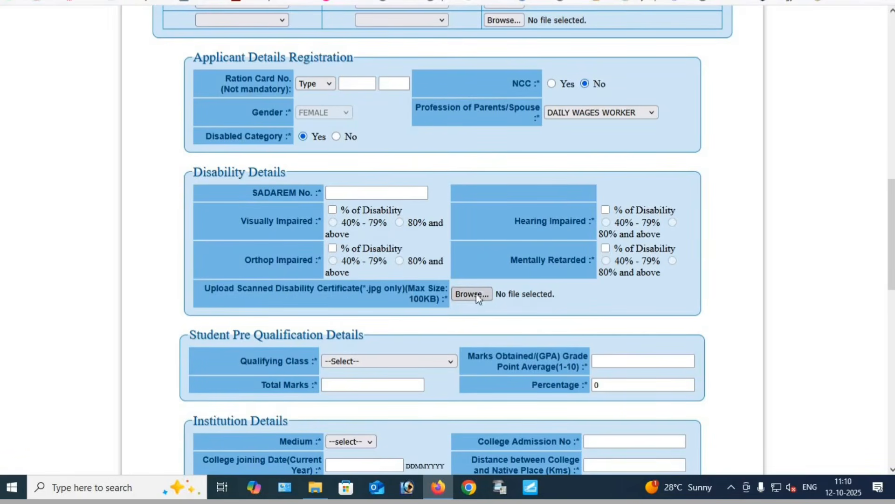
drag(215, 136, 286, 139)
click(288, 138)
click(337, 136)
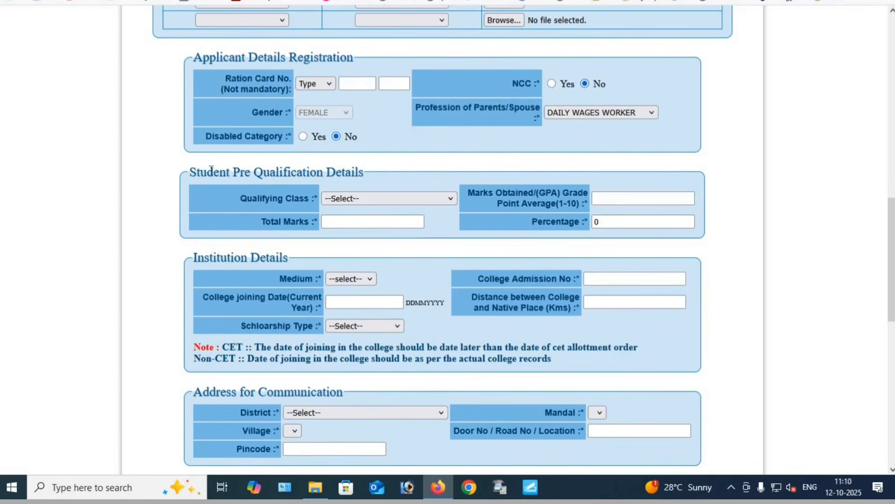
Choose SSC as the qualifying class in the student pre-qualification details
drag(200, 172, 372, 171)
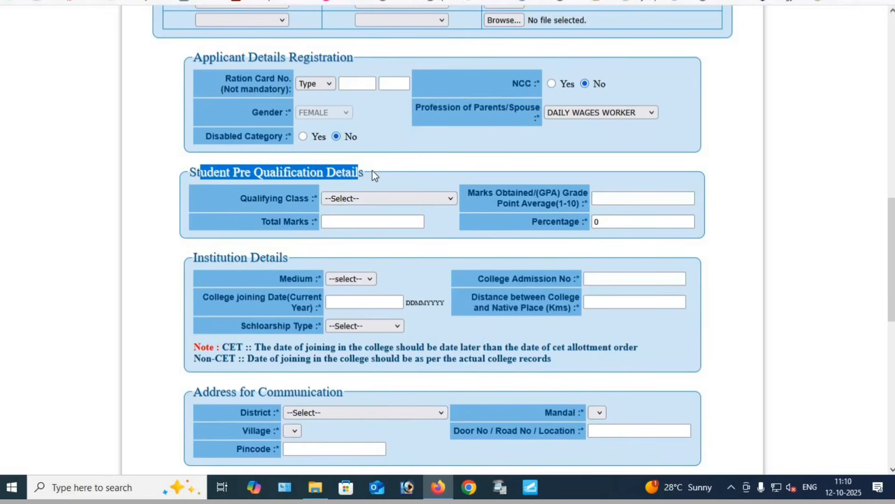
click(373, 171)
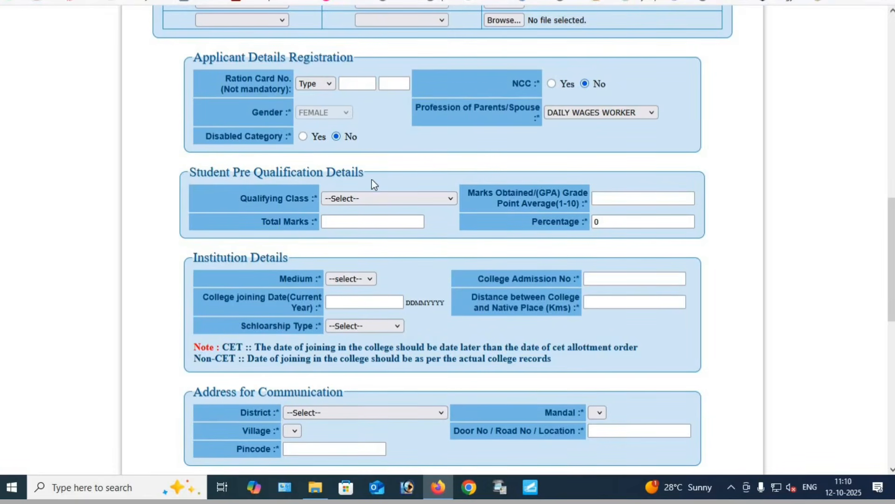
click(366, 200)
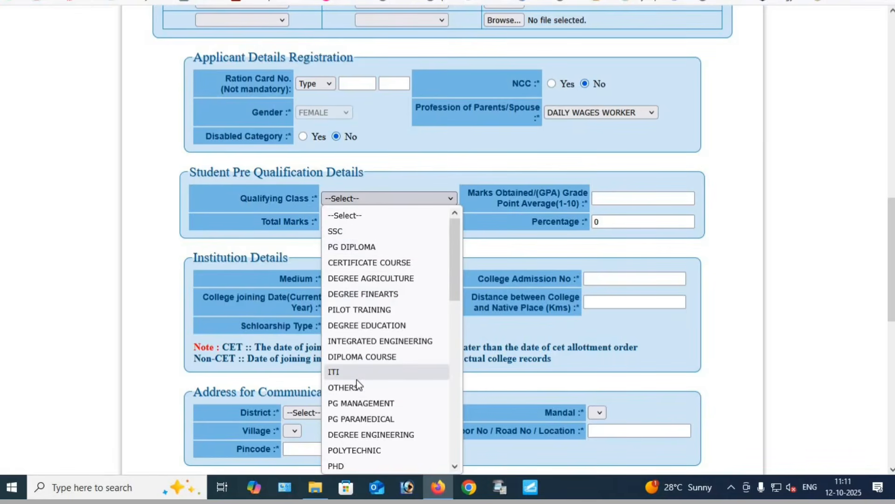
scroll(356, 420, down, 8)
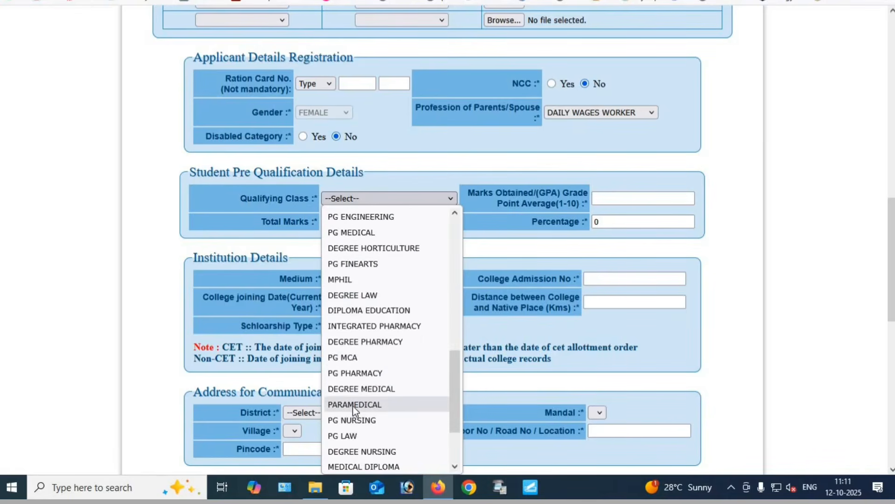
scroll(355, 410, up, 8)
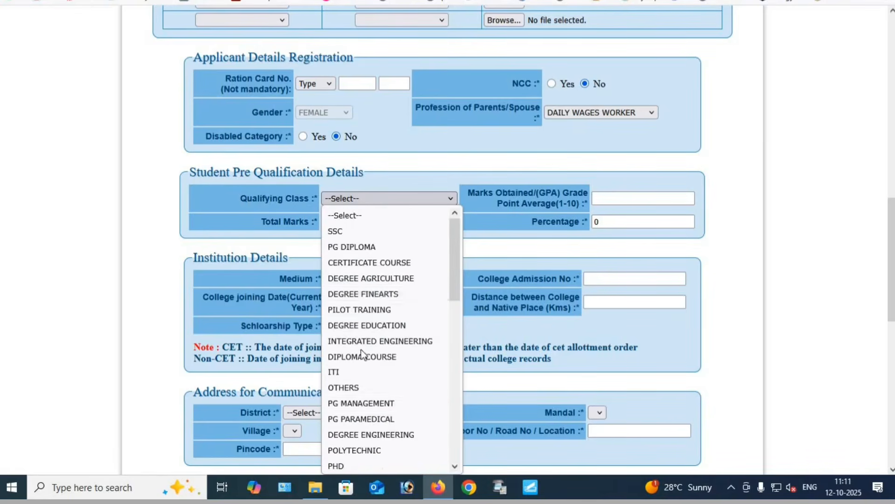
click(346, 231)
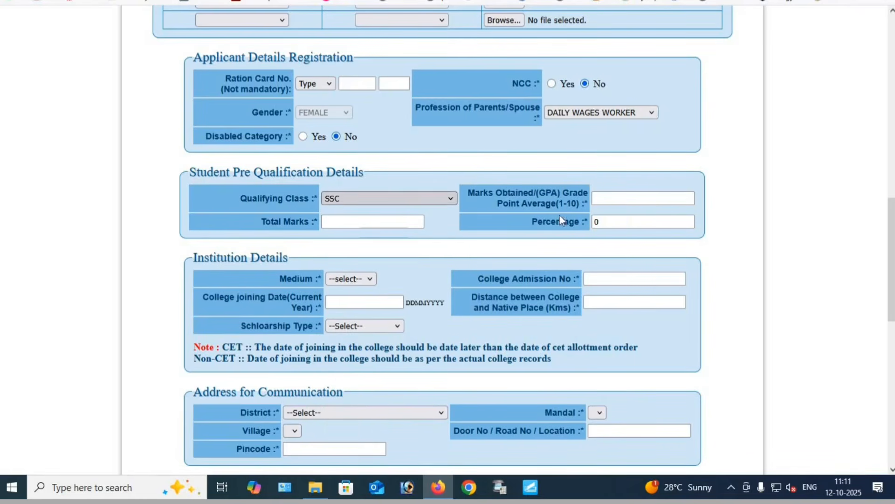
Enter 458 as the marks obtained and 600 as the total marks for the qualifying class
click(643, 199)
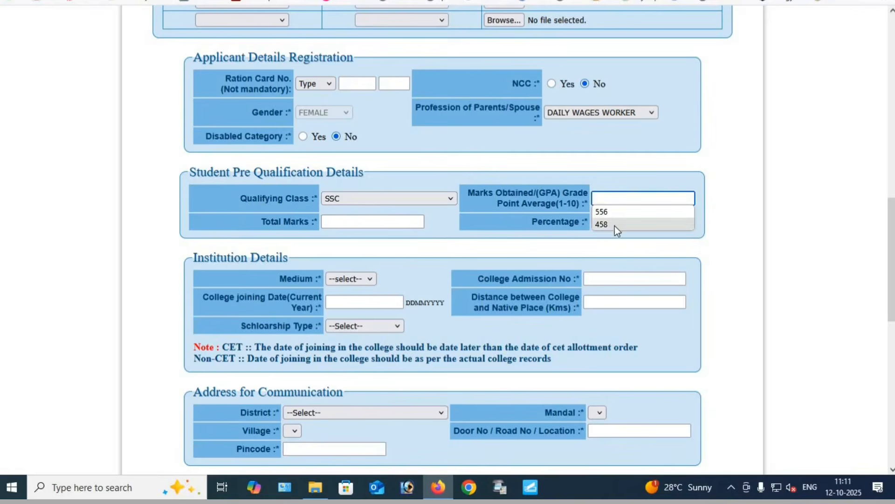
click(615, 226)
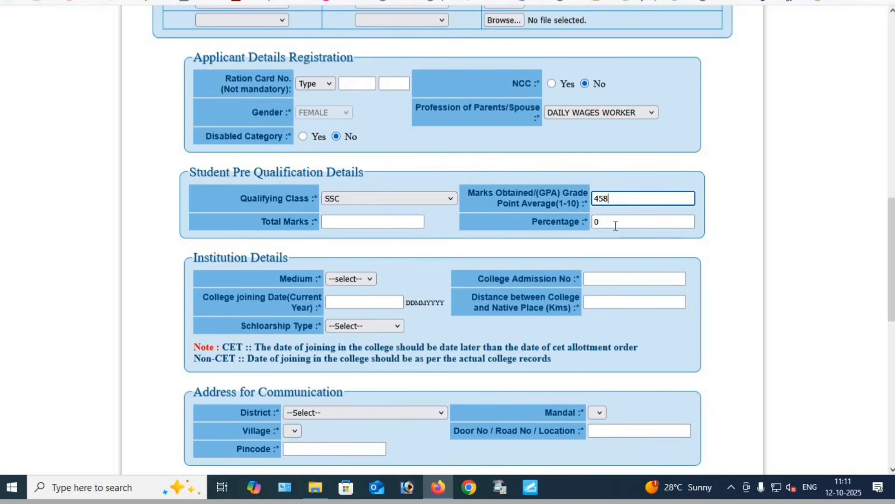
click(354, 221)
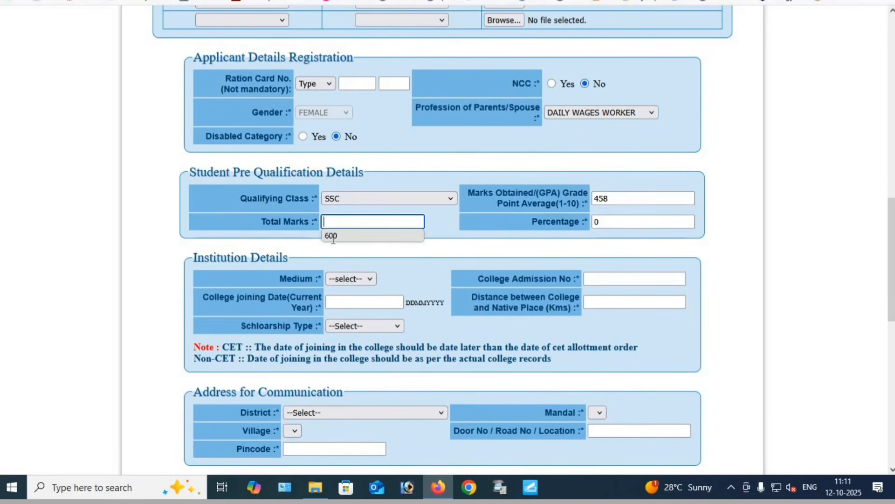
click(332, 239)
click(374, 235)
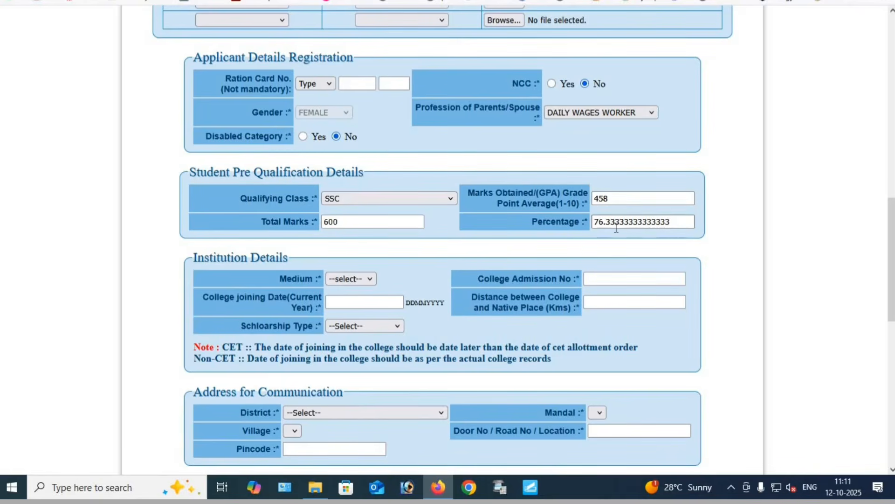
In the institution details, set the medium to English and fill in the college admission number
scroll(289, 250, down, 5)
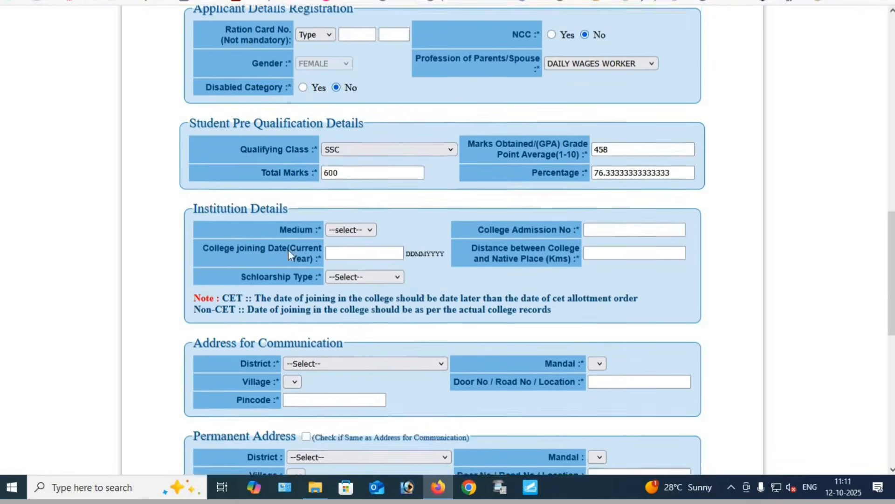
scroll(246, 160, up, 2)
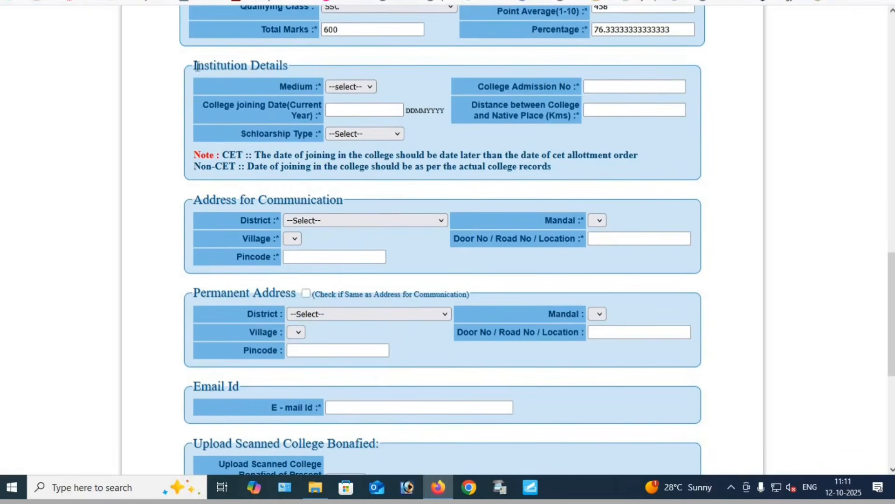
drag(197, 66, 298, 72)
click(315, 70)
click(350, 89)
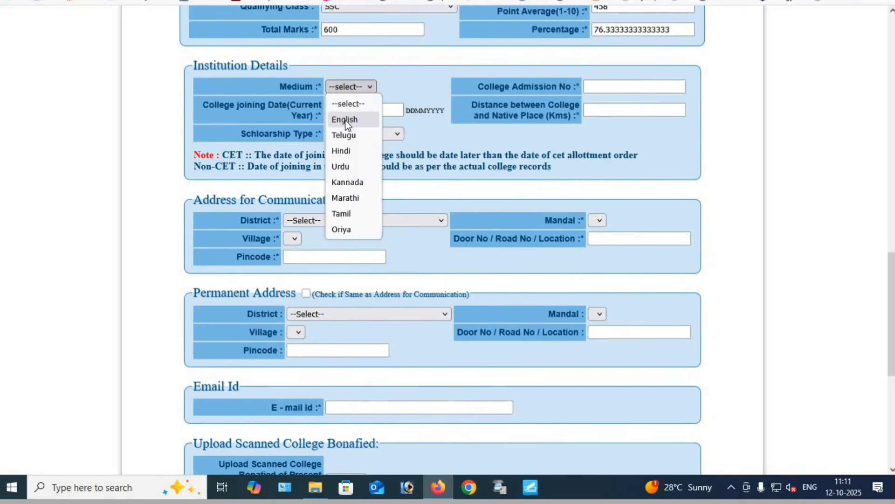
click(345, 120)
click(604, 87)
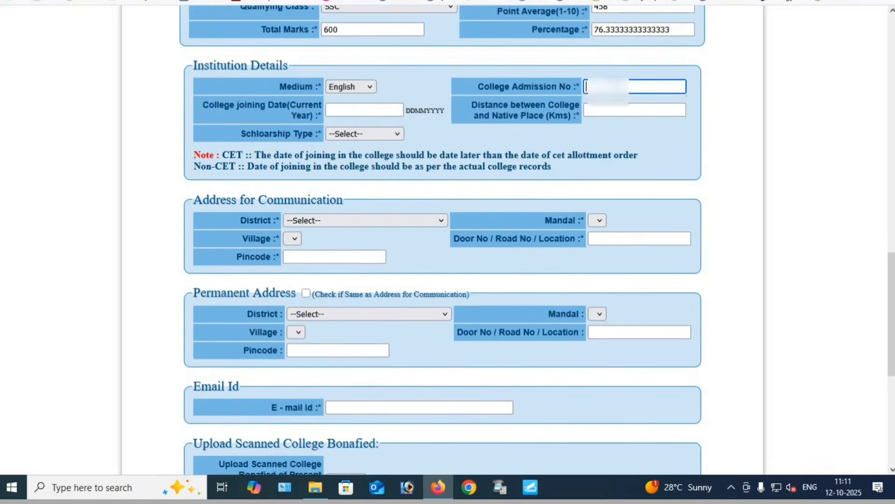
click(607, 101)
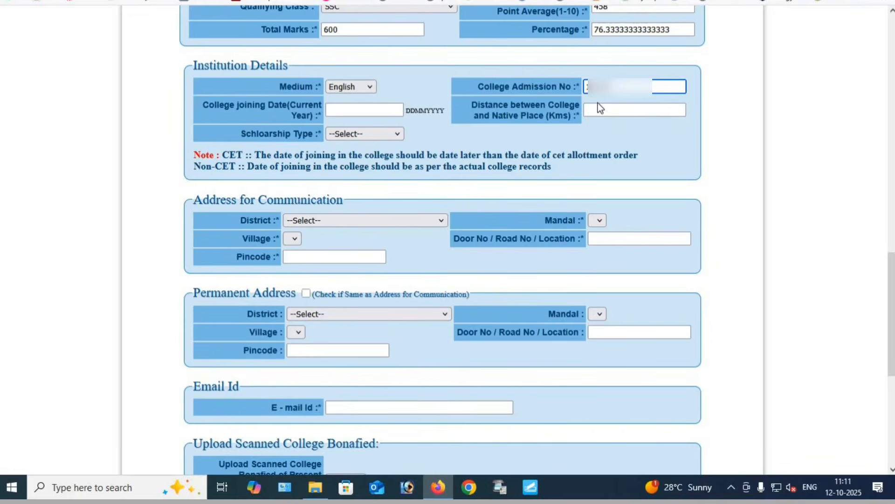
Enter 16072025 as the college joining date and 20 km as the distance between college and native place
click(341, 111)
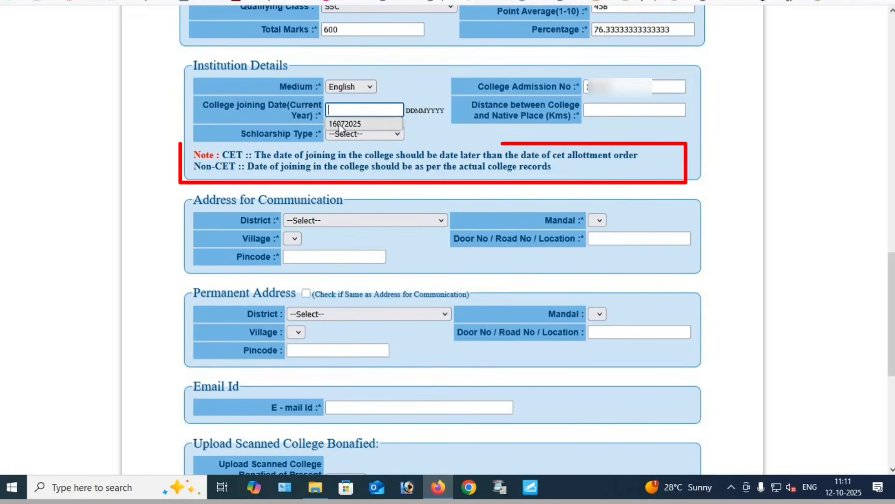
click(354, 123)
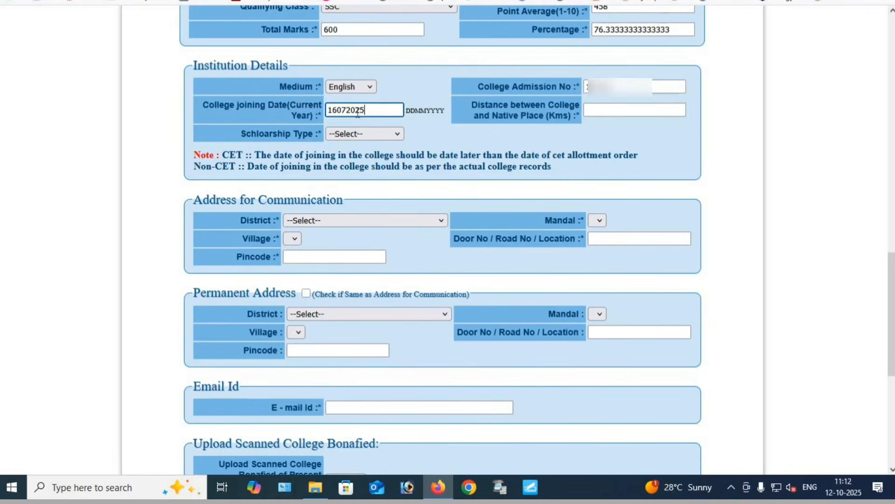
click(606, 110)
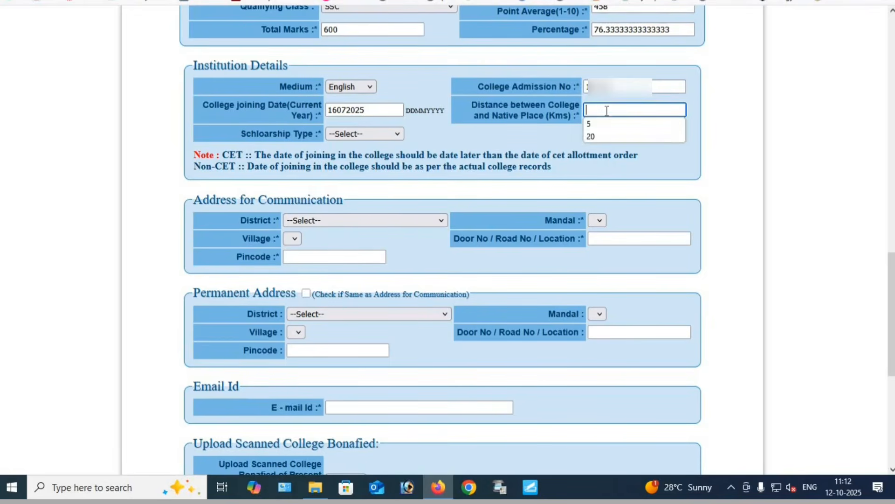
click(603, 136)
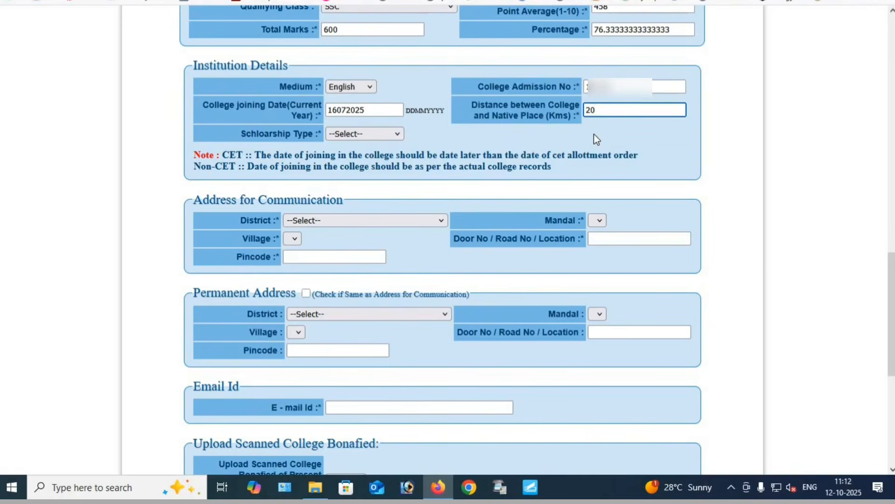
Set the scholarship type to Day Scholar(DS) in the institution details
drag(485, 106, 566, 126)
click(564, 124)
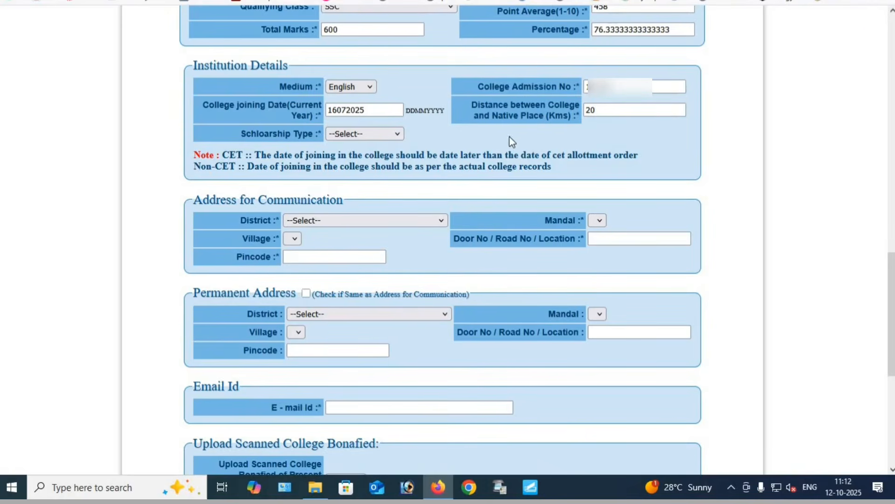
click(365, 135)
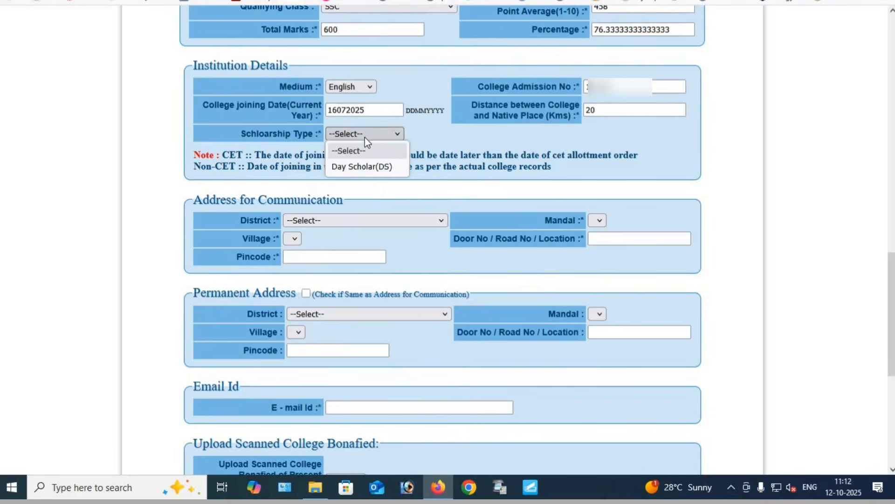
click(360, 171)
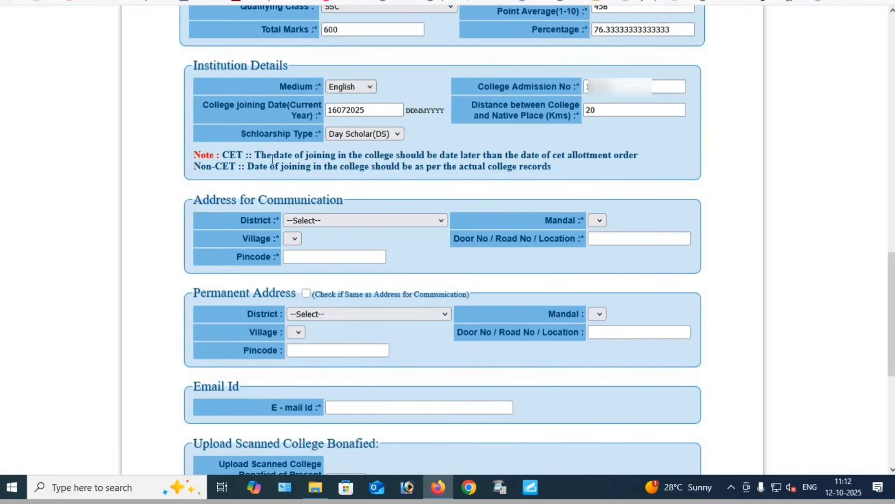
Read the note on college joining date rules for CET and Non-CET admissions in the institution details
drag(272, 157, 555, 167)
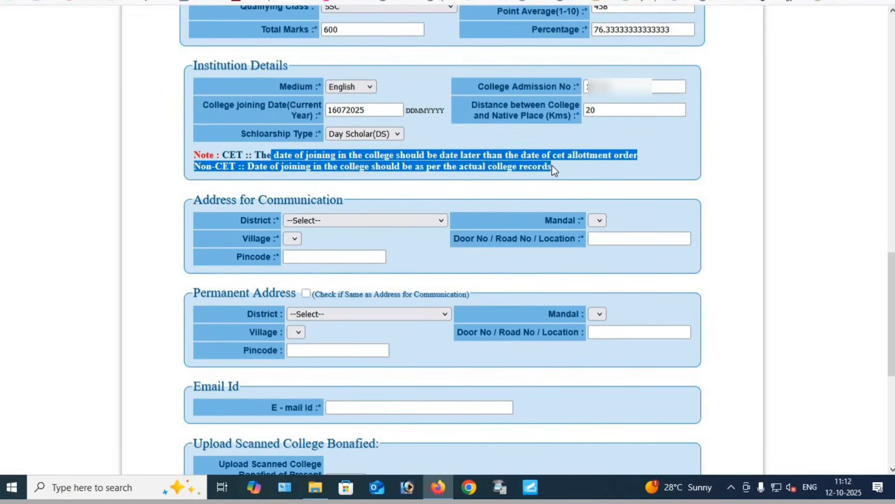
click(351, 159)
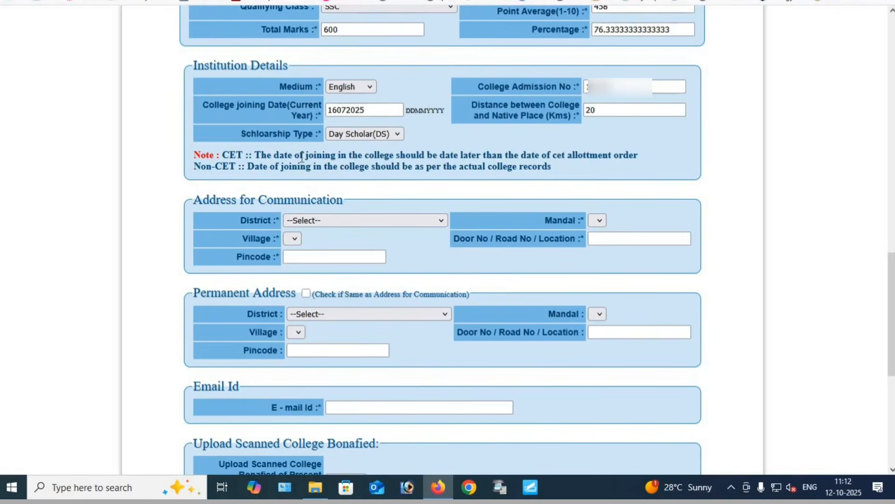
drag(201, 156, 559, 167)
click(560, 167)
drag(322, 156, 386, 155)
drag(495, 167, 558, 174)
click(561, 174)
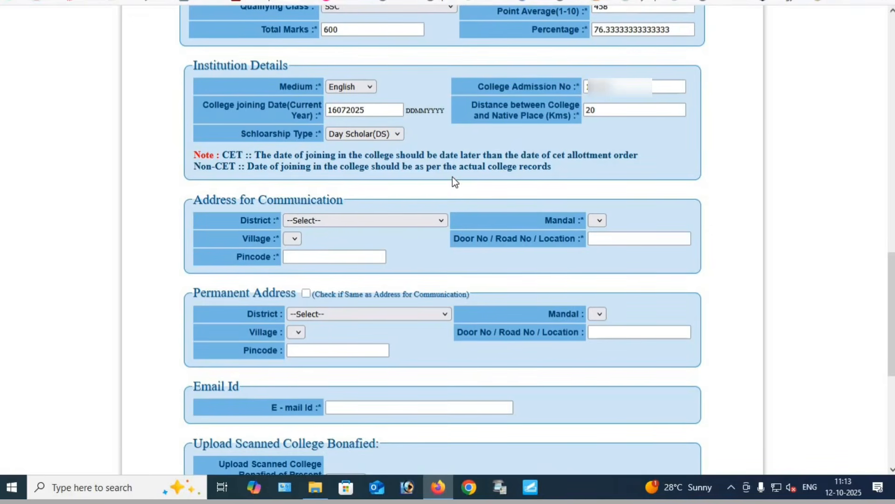
In the address for communication, select the applicant's district, mandal and village
scroll(452, 177, down, 4)
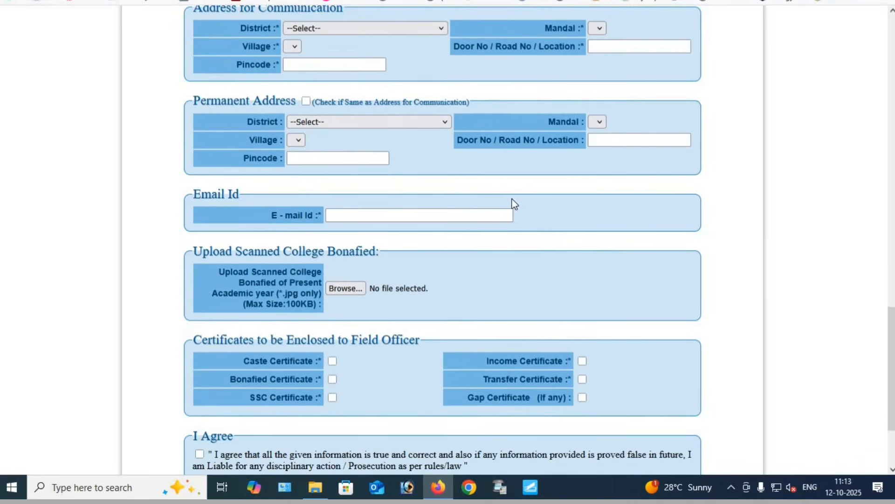
click(315, 29)
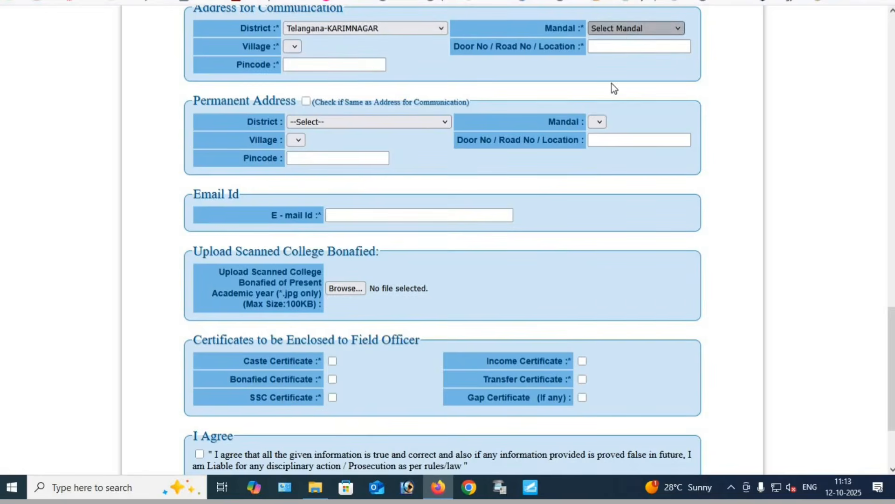
click(634, 28)
click(615, 169)
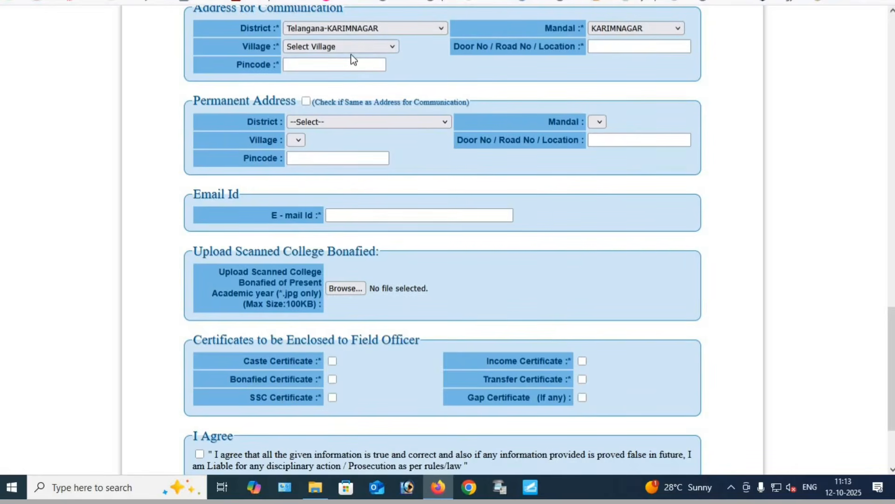
click(342, 45)
click(326, 93)
Fill in the communication address's door number and pincode, and mark the permanent address as same as the address for communication
click(632, 48)
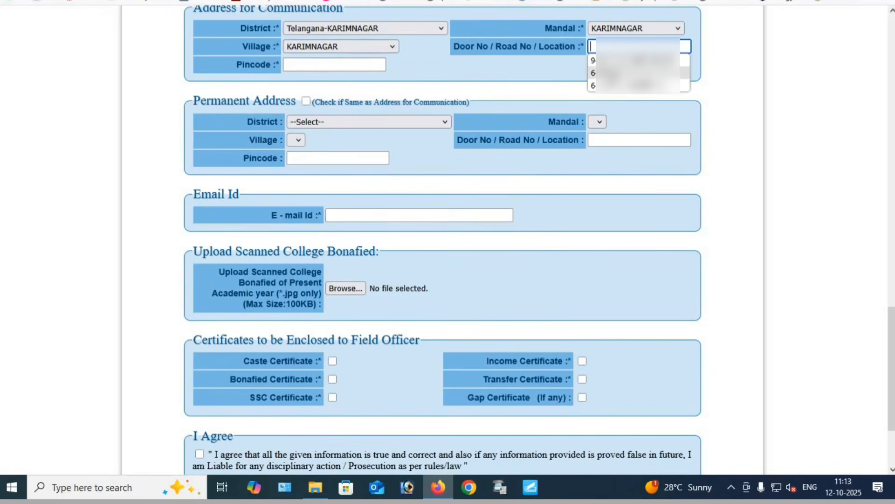
click(634, 86)
click(339, 65)
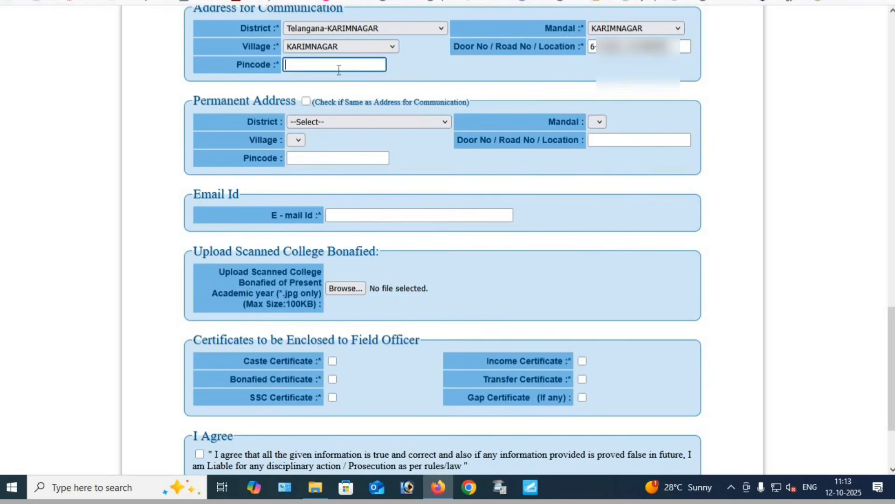
text(505001)
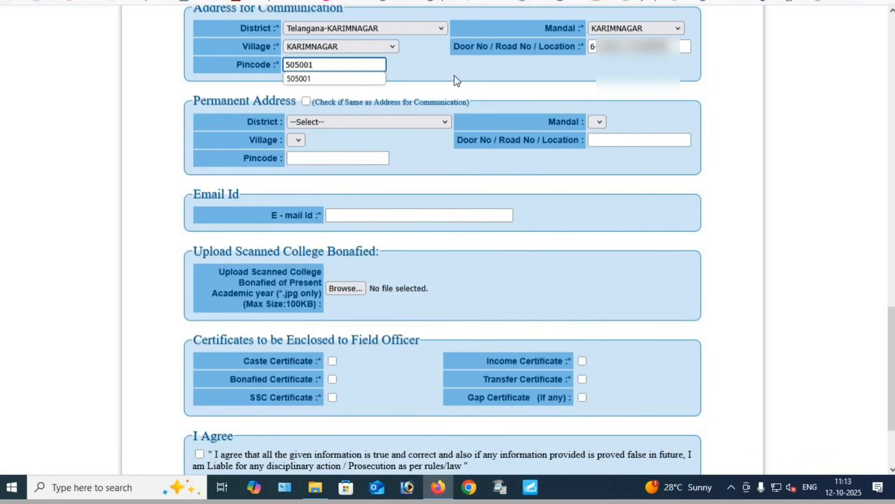
click(455, 76)
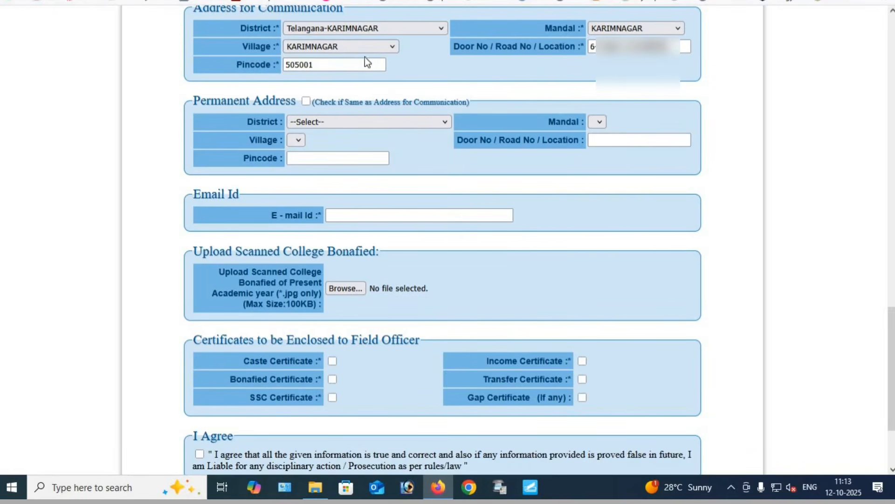
click(307, 103)
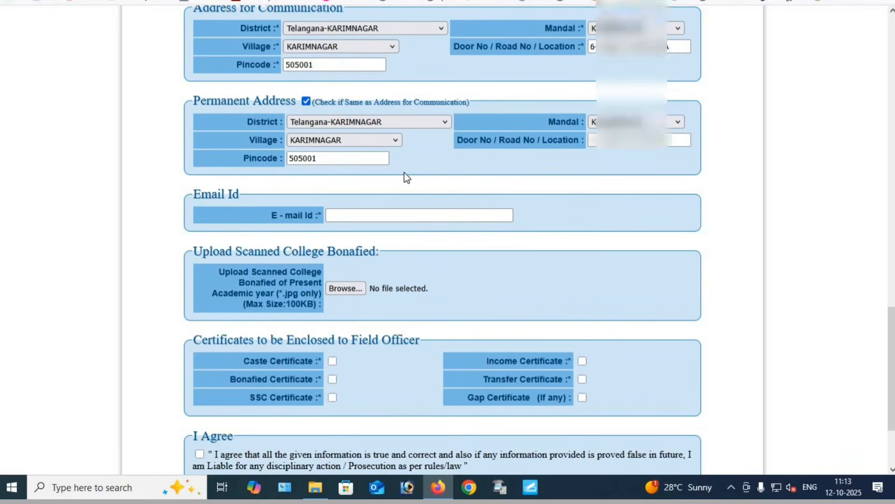
Fill in the applicant's e-mail address in the Email Id section
scroll(405, 177, down, 3)
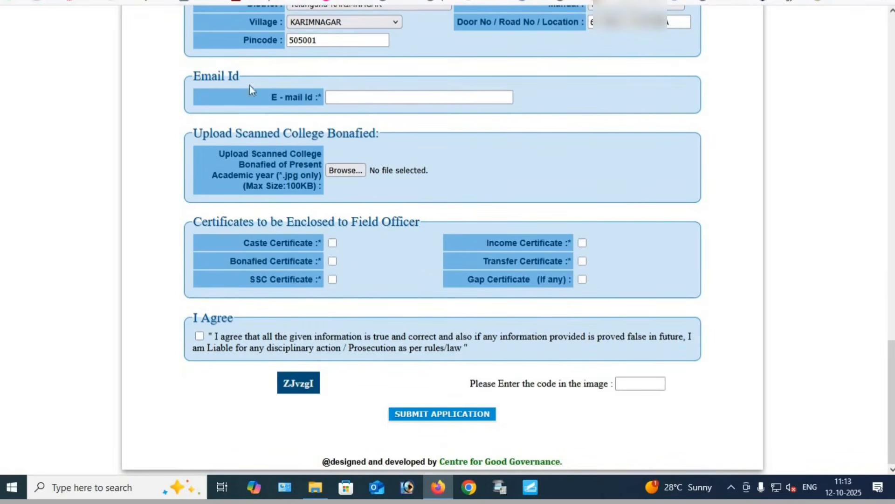
drag(193, 82, 309, 89)
click(342, 96)
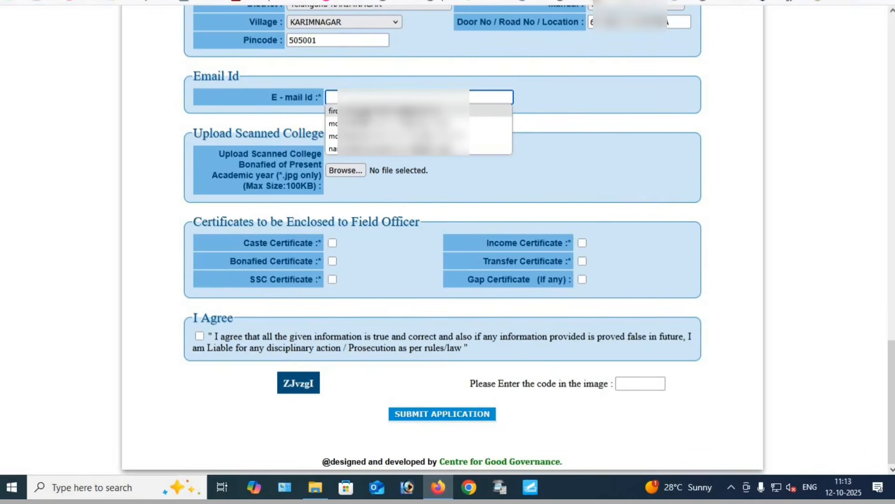
click(373, 110)
Attach diploma study.jpg as the scanned college bonafide certificate of the present academic year
drag(194, 135, 376, 136)
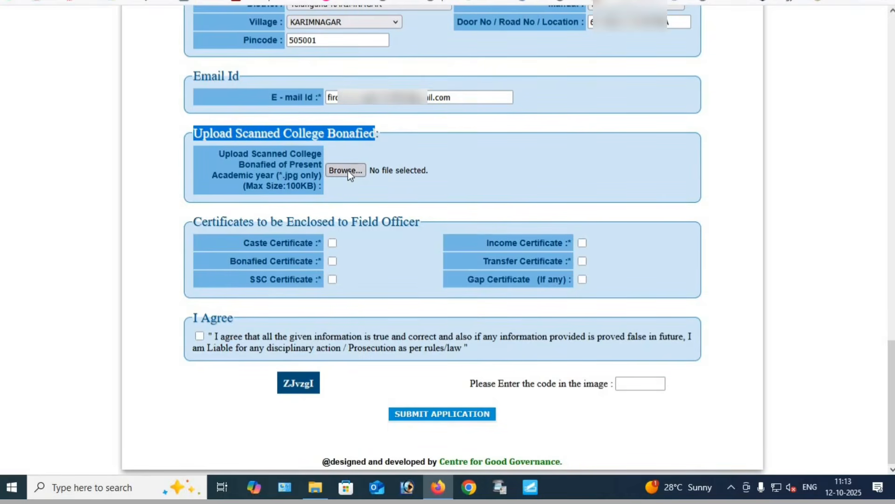
drag(271, 185, 333, 188)
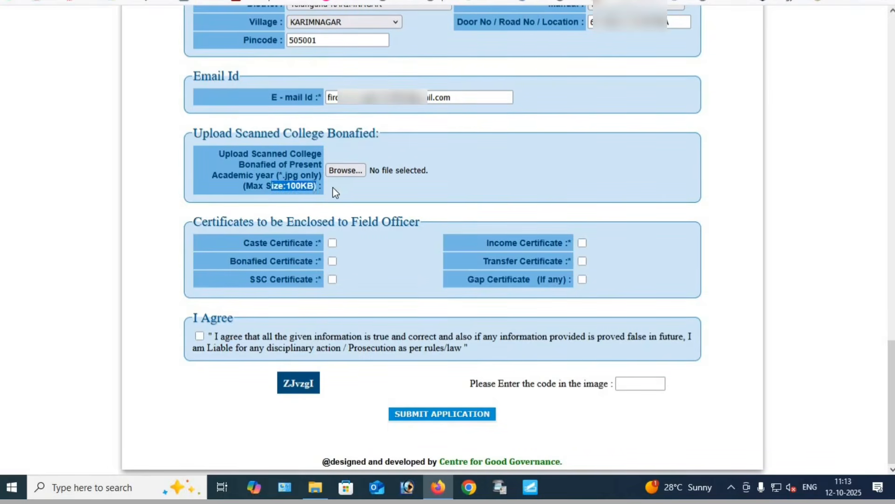
click(343, 179)
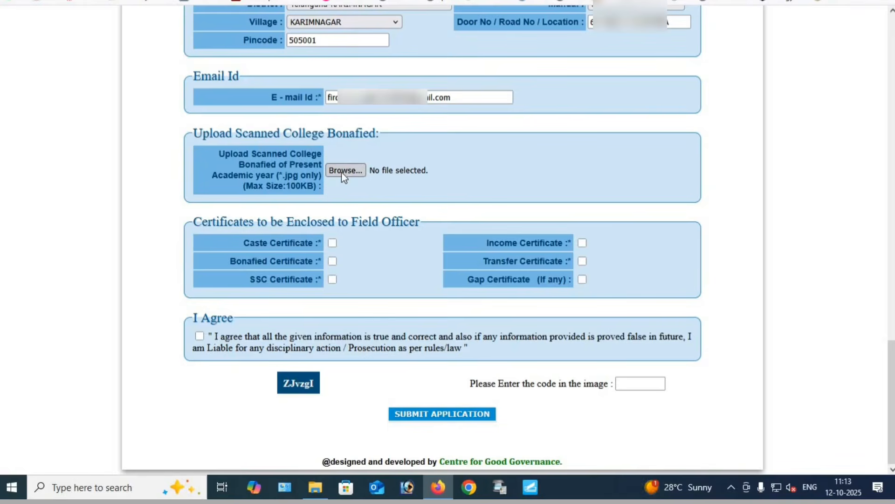
click(346, 171)
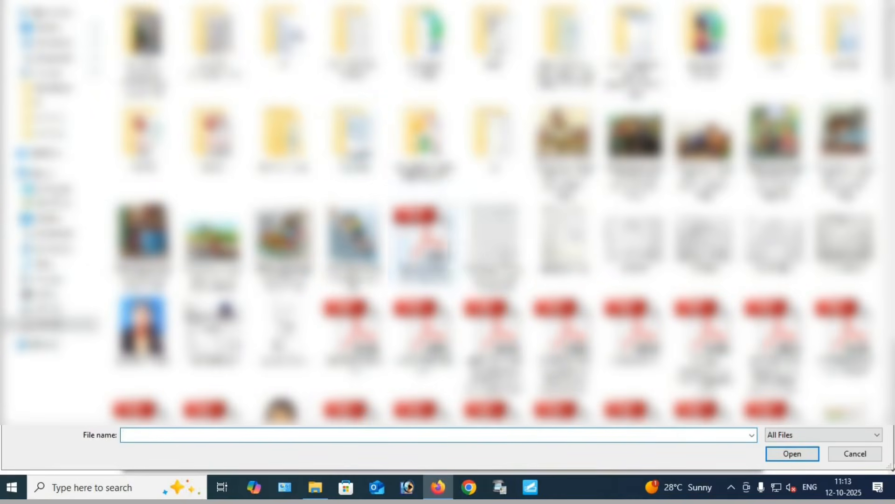
double_click(565, 229)
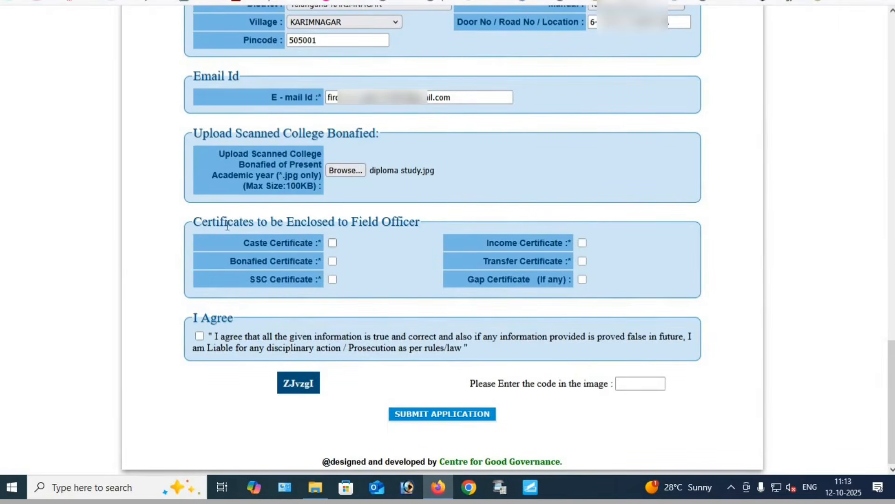
Mark the caste, income, bonafide, transfer and SSC certificates as enclosed to the field officer, leaving the gap certificate unmarked
drag(201, 223, 410, 237)
click(411, 238)
click(333, 280)
click(582, 261)
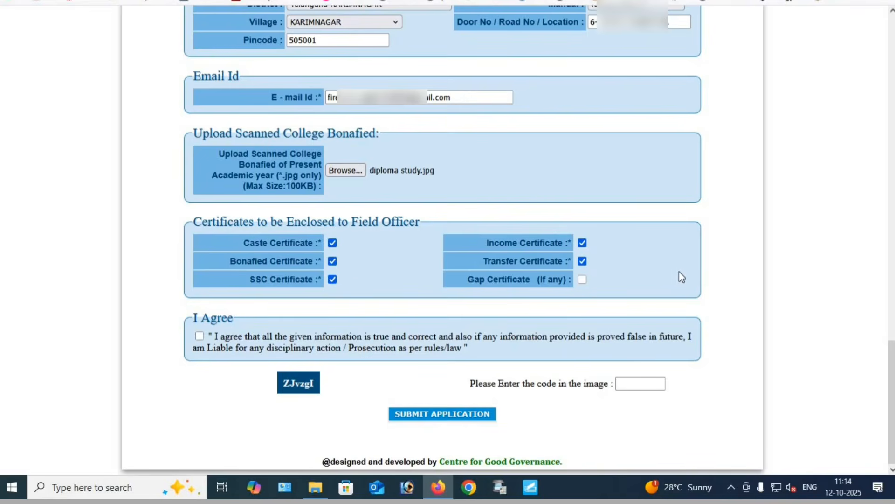
click(582, 280)
Accept the declaration and submit the application with the verification code shown in the image, acknowledging the details check
click(200, 337)
click(635, 381)
text(ZJVZ)
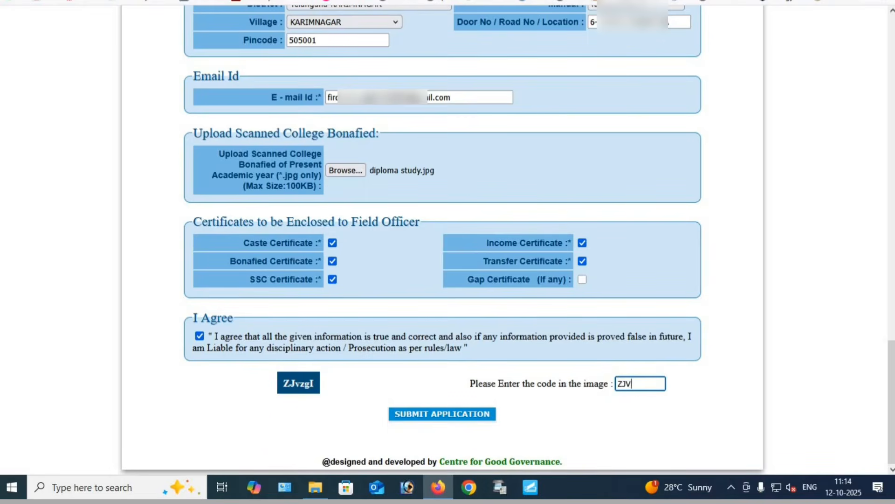
key(BackSpace)
key(BackSpace)
text(vzgI)
click(434, 415)
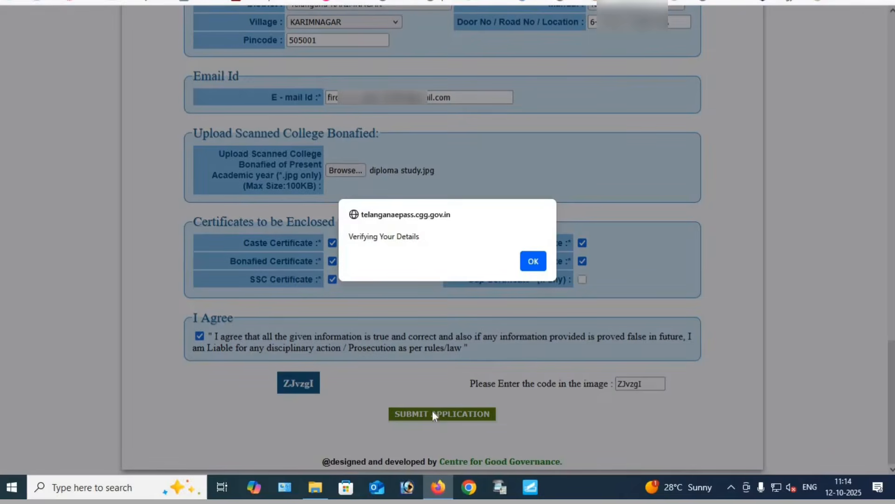
click(533, 262)
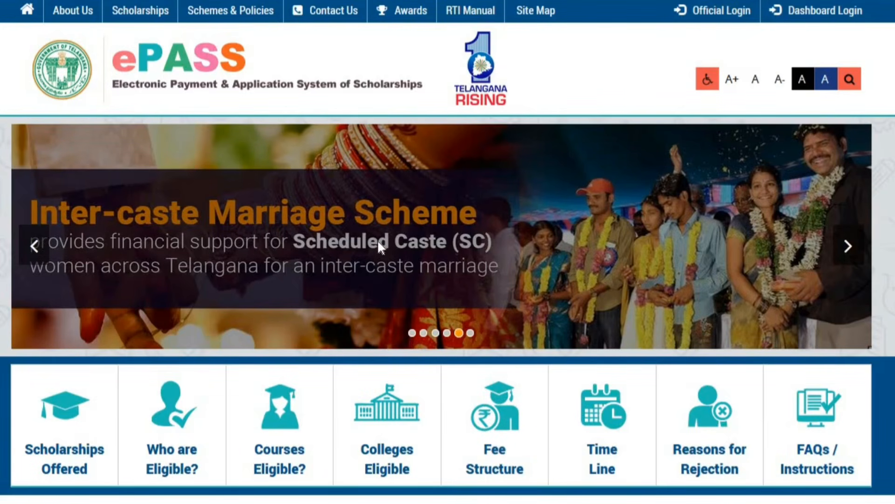
Find the Post Matric Scholarship Services entry on the ePASS home page
scroll(377, 242, down, 5)
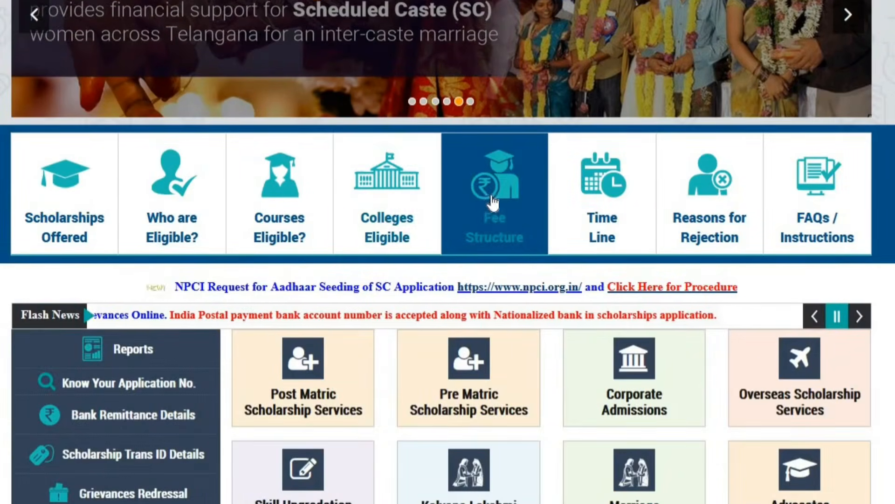
scroll(441, 189, down, 3)
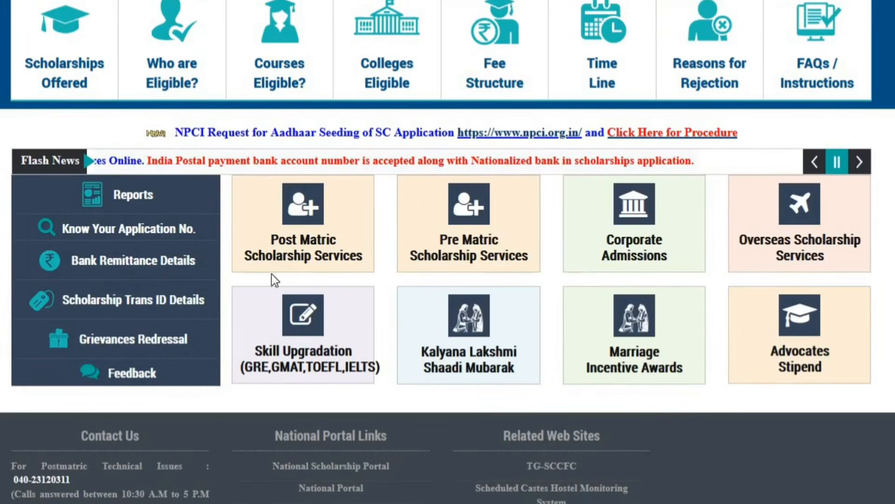